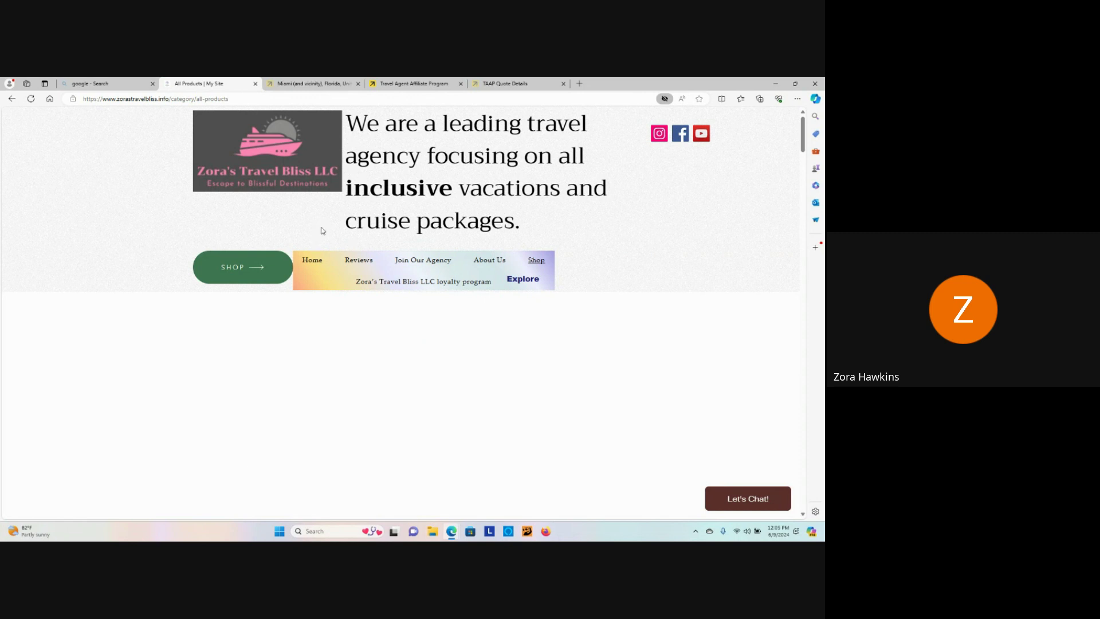
# - Switch to the Expedia TAAP site, go to its home page and close the two other TAAP pages
pyautogui.click(334, 82)
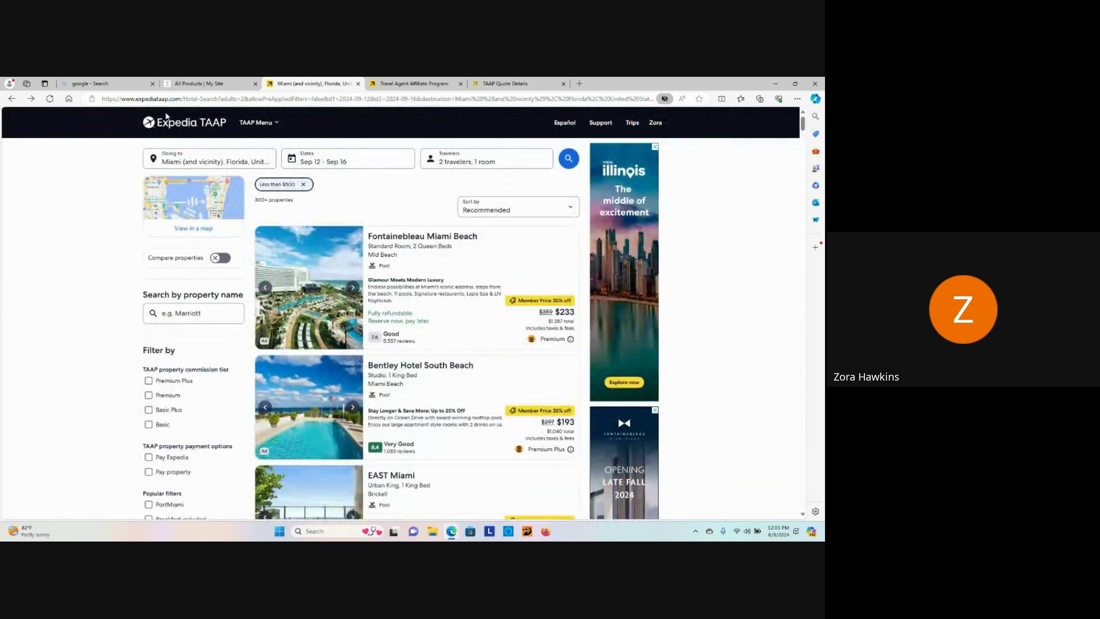
pyautogui.click(172, 123)
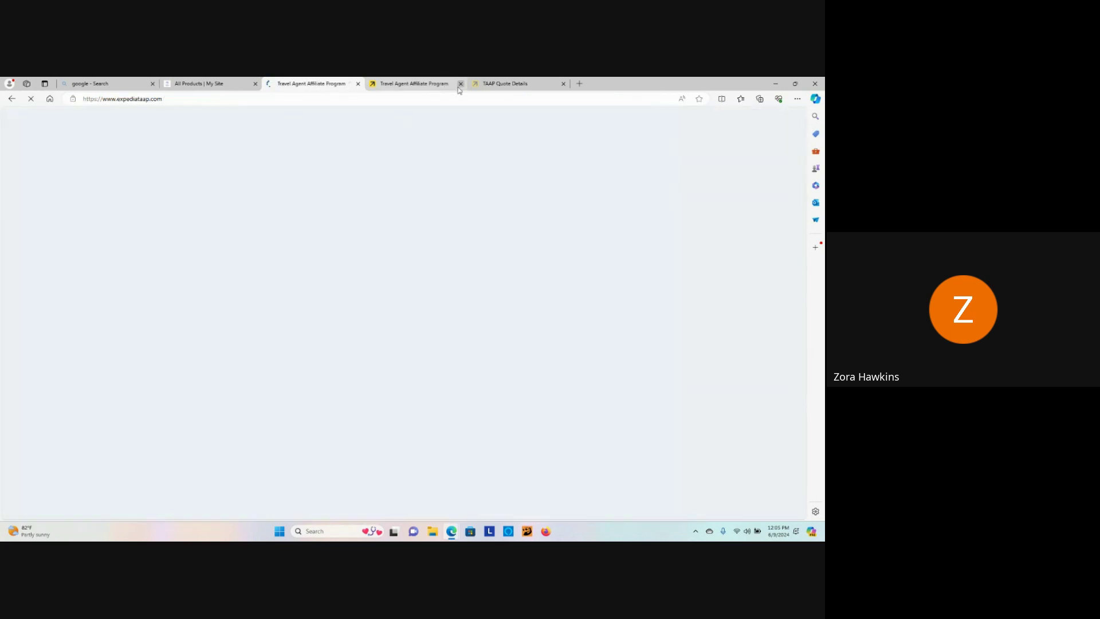
pyautogui.click(461, 84)
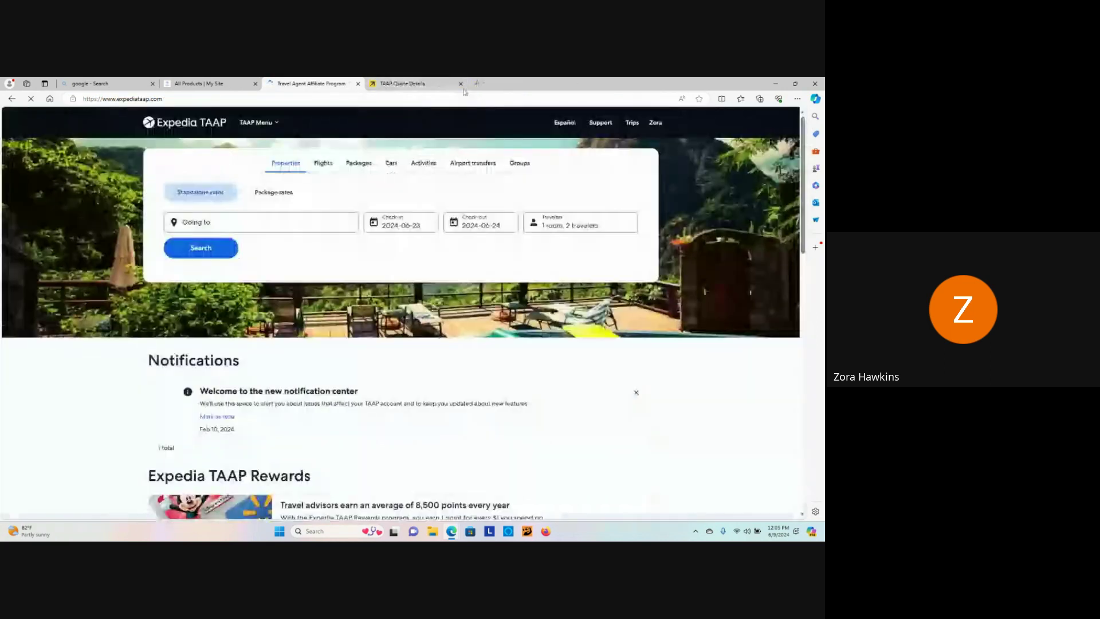
pyautogui.click(461, 83)
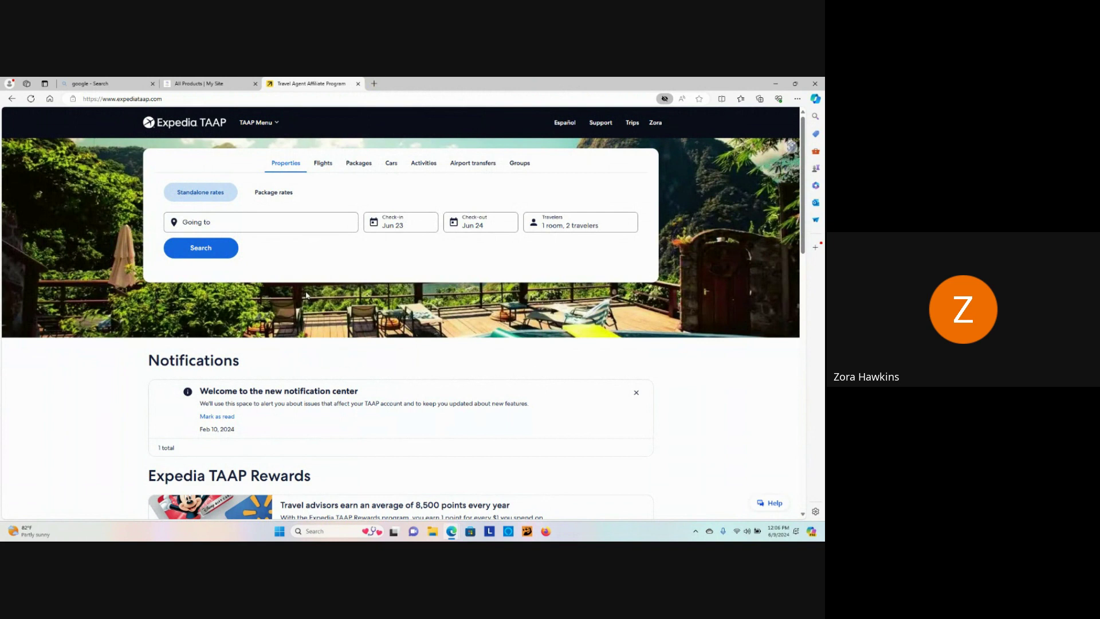
# - Set up a package search that also includes a car, leaving from Atlanta (ATL - Hartsfield-Jackson Atlanta Intl.)
pyautogui.click(358, 166)
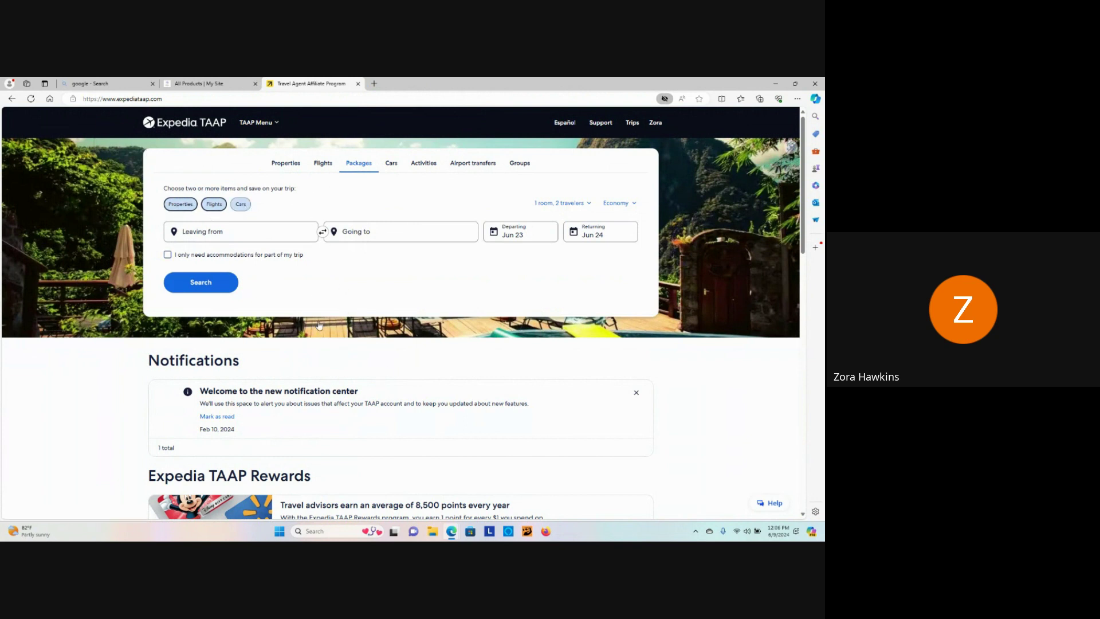
pyautogui.click(242, 205)
pyautogui.click(218, 232)
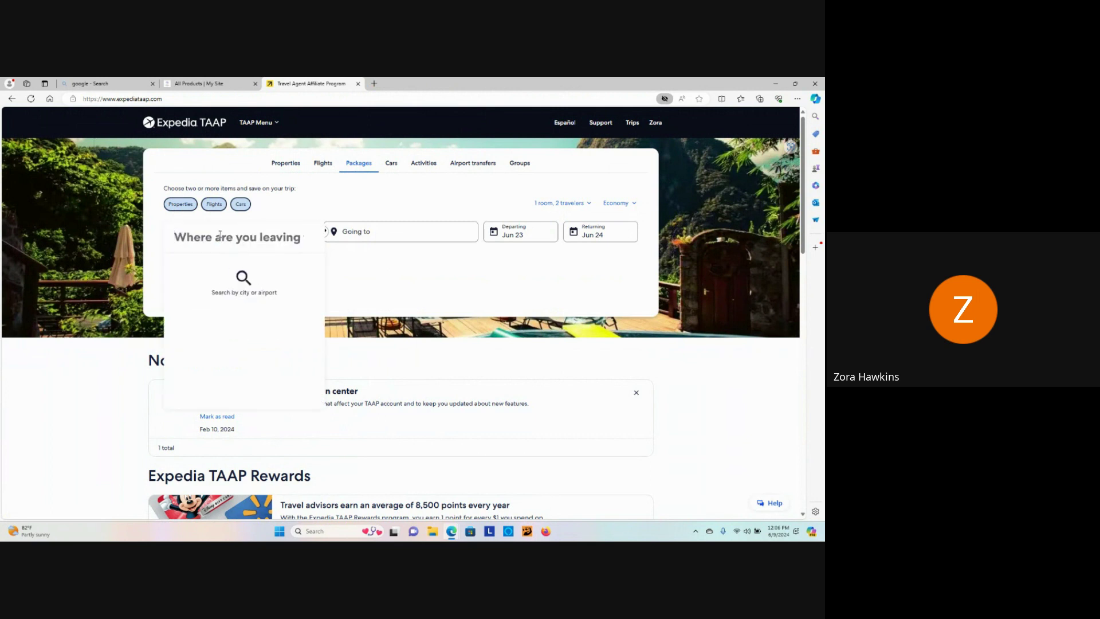
pyautogui.write('atl')
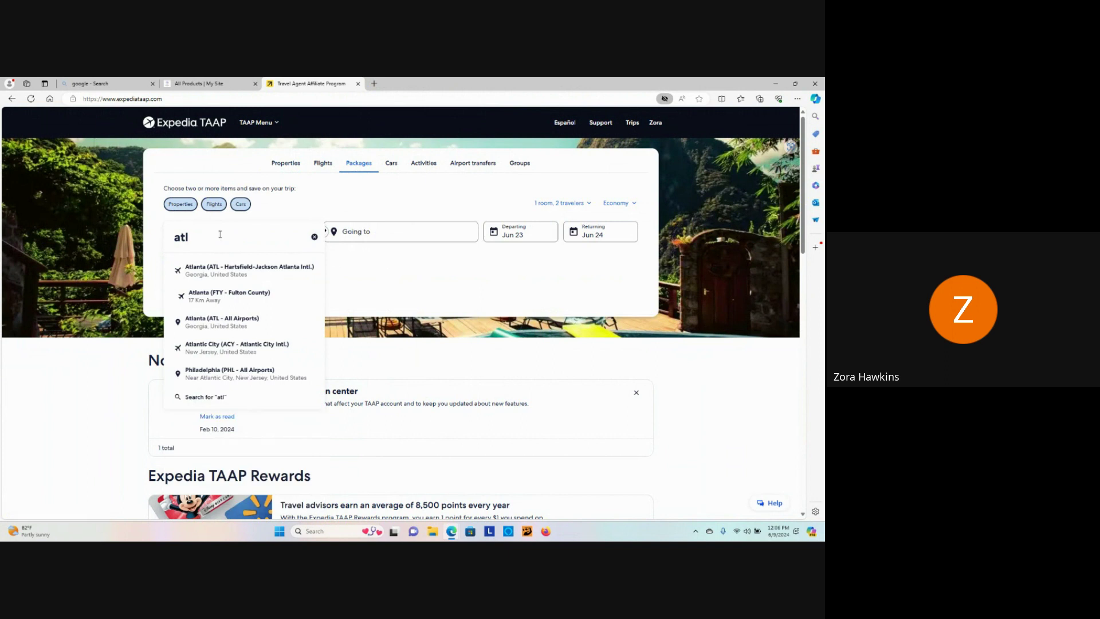
pyautogui.click(228, 281)
# - Set the package destination to Montego Bay (MBJ - Sir Donald Sangster Intl.), Jamaica
pyautogui.click(384, 226)
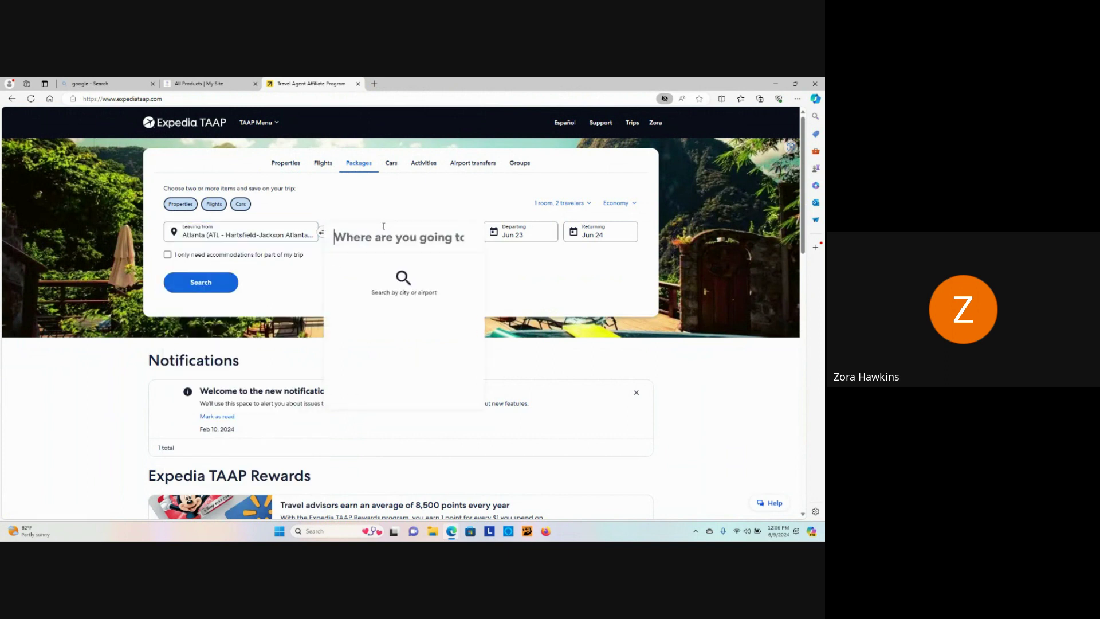
pyautogui.write('jam')
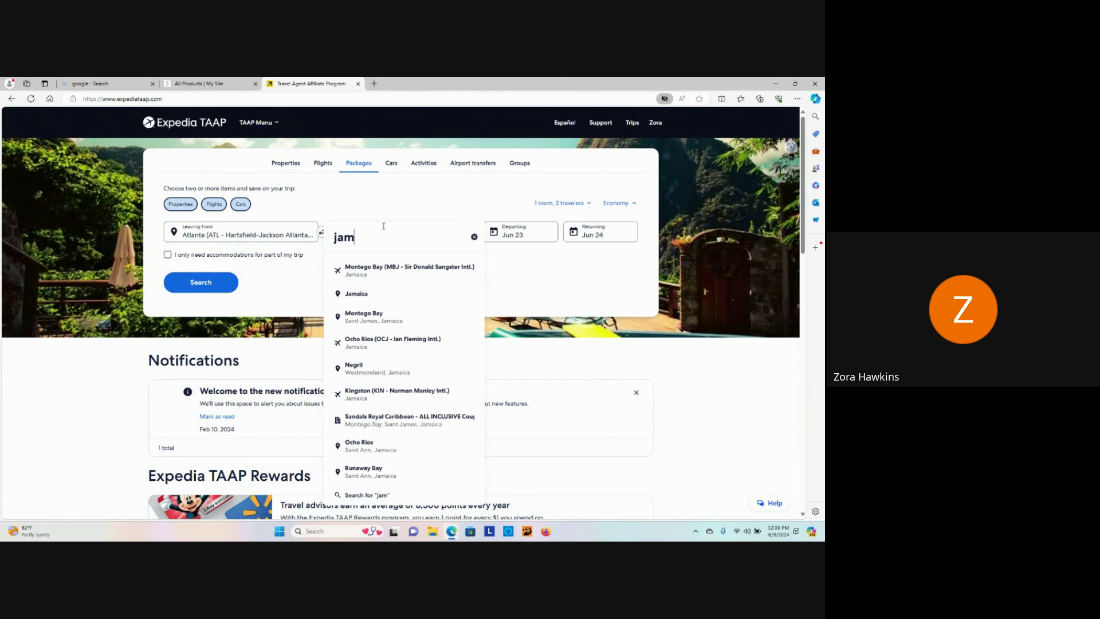
pyautogui.click(387, 269)
# - Set the trip dates to depart on September 19, 2024 and return on September 23, 2024
pyautogui.click(501, 242)
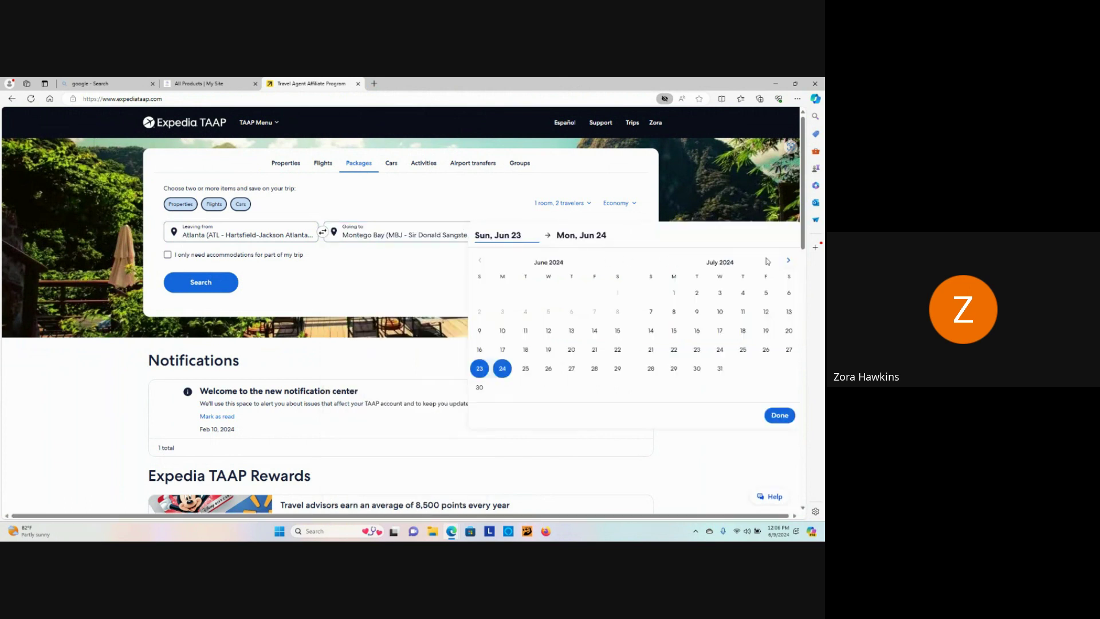
pyautogui.click(790, 262)
pyautogui.click(790, 261)
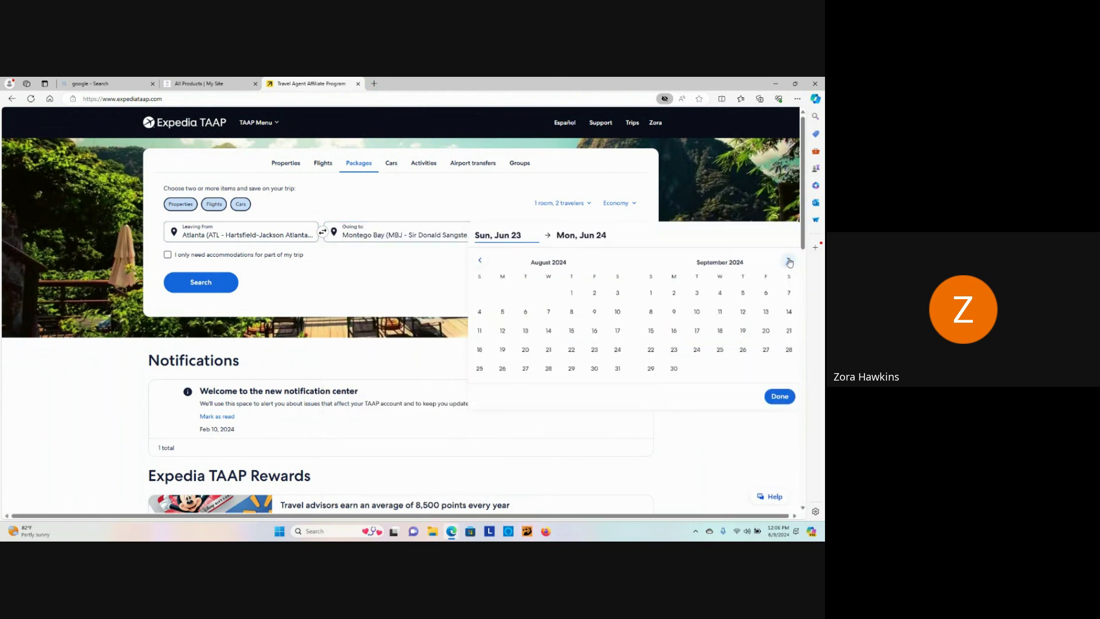
pyautogui.click(789, 262)
pyautogui.click(789, 262)
pyautogui.click(789, 262)
pyautogui.click(788, 262)
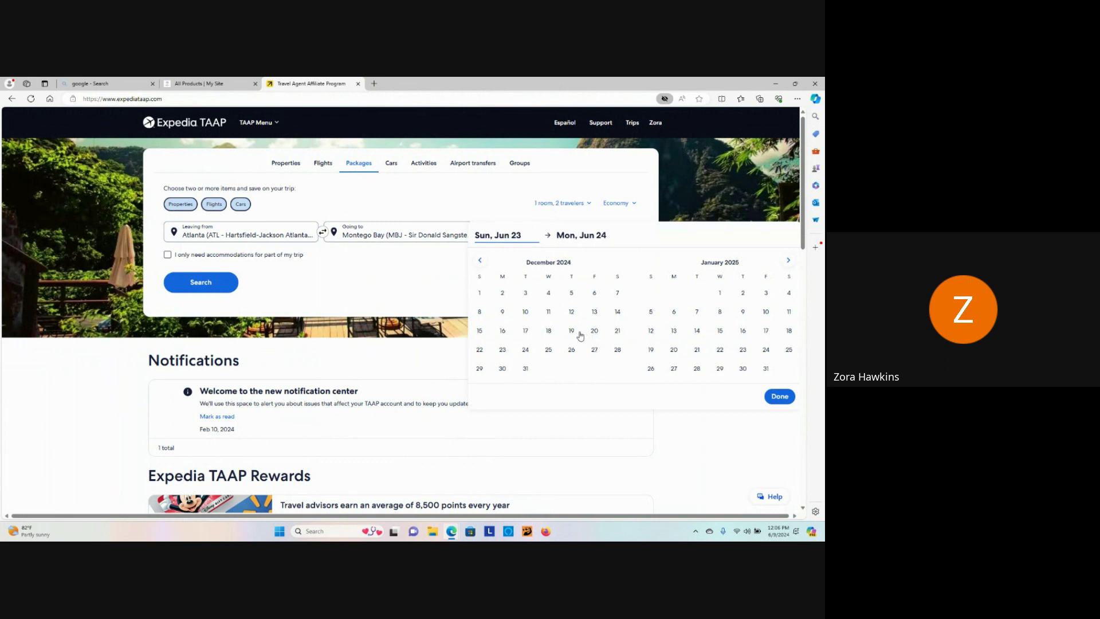
pyautogui.click(480, 261)
pyautogui.click(481, 262)
pyautogui.click(481, 261)
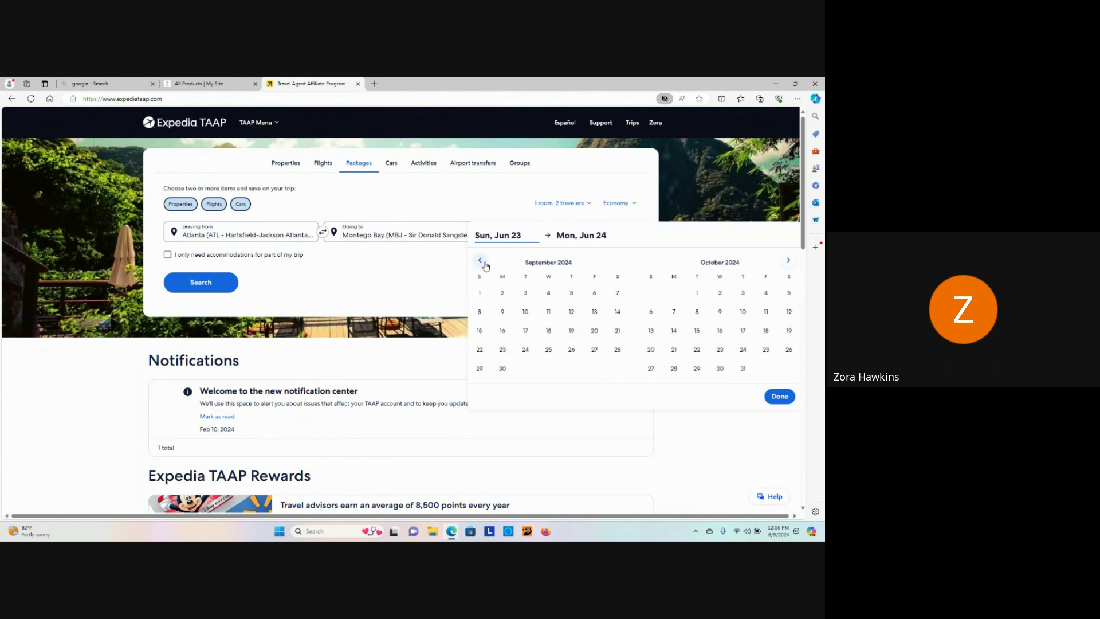
pyautogui.click(572, 332)
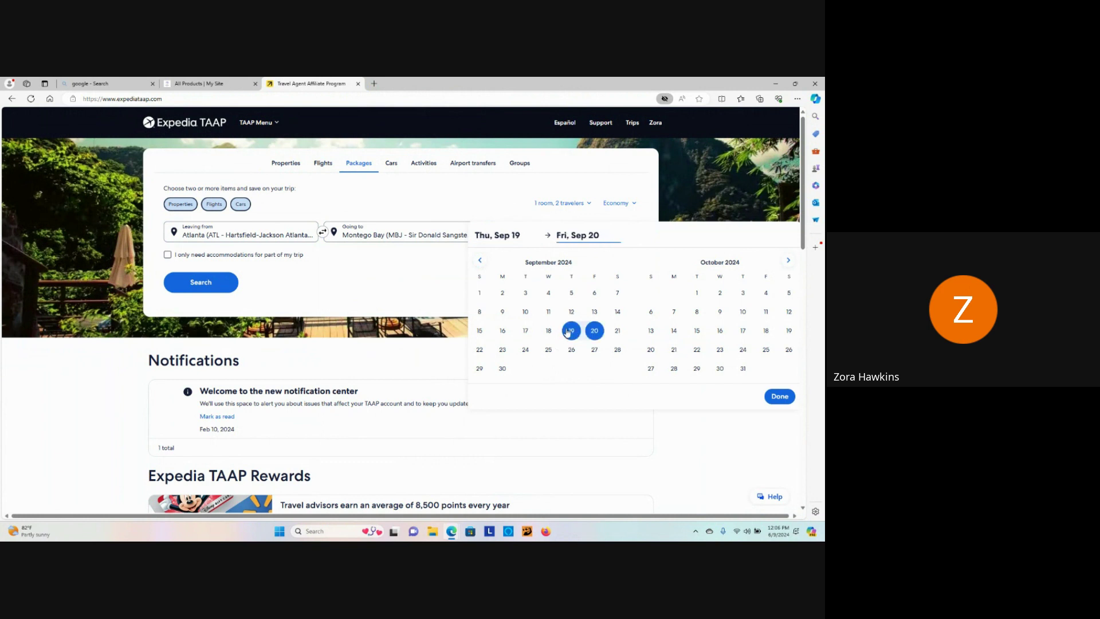
pyautogui.click(504, 350)
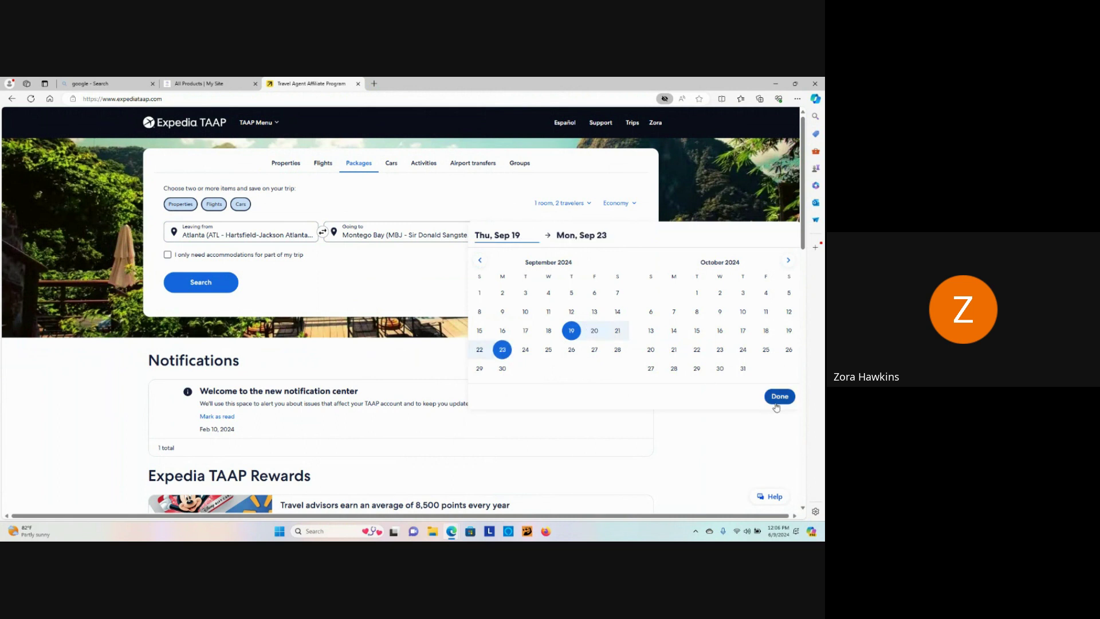
pyautogui.click(778, 396)
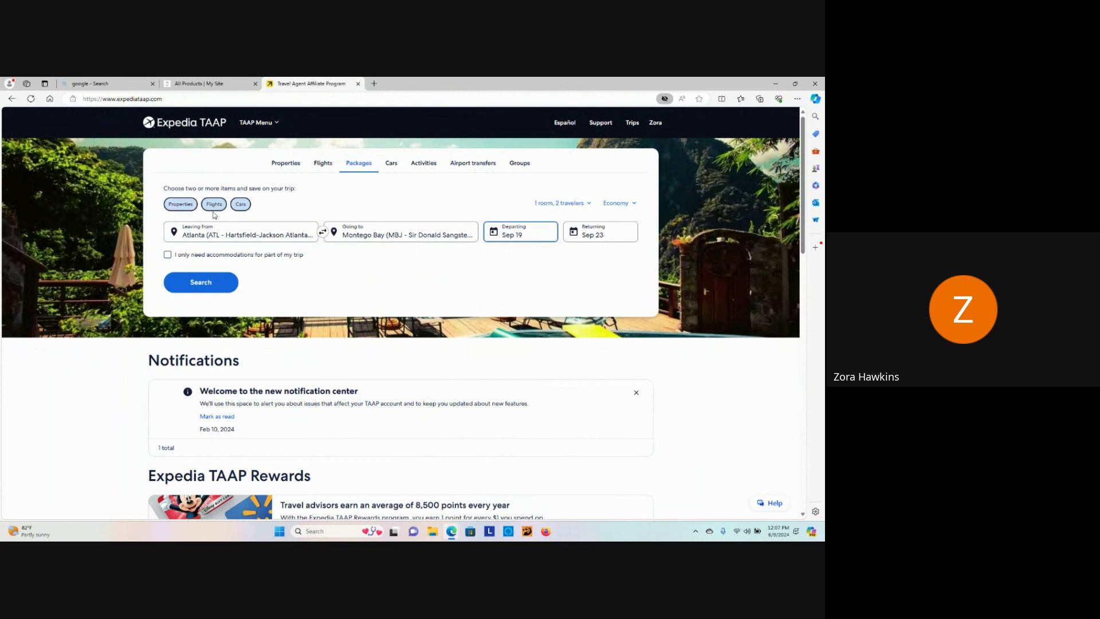
# - Keep one room with 2 adults and Economy class, and run the package search
pyautogui.click(588, 206)
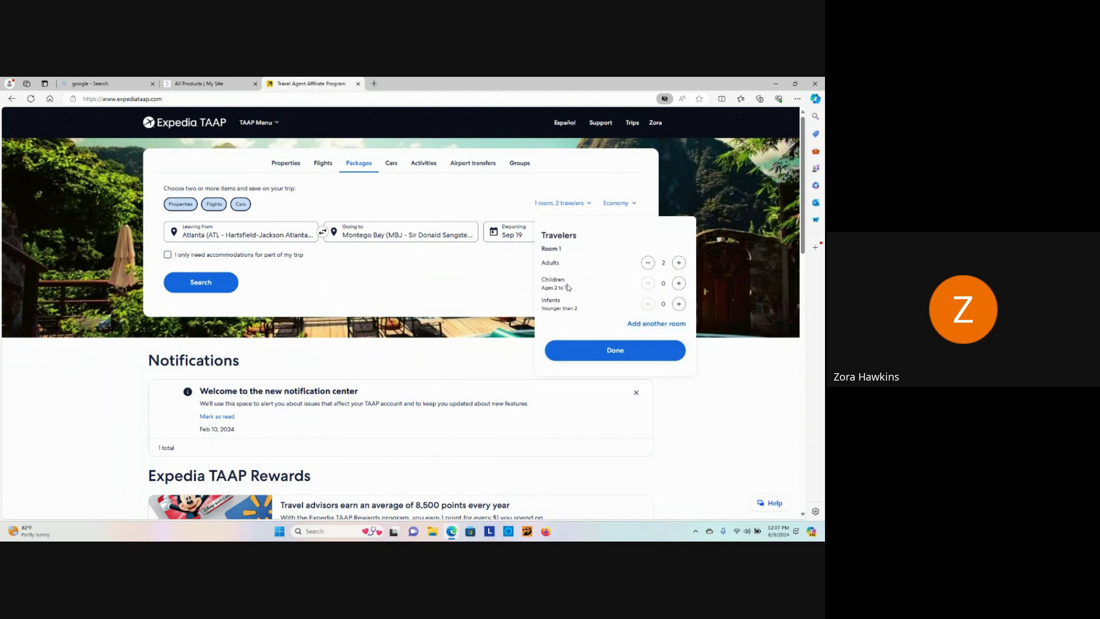
pyautogui.click(584, 355)
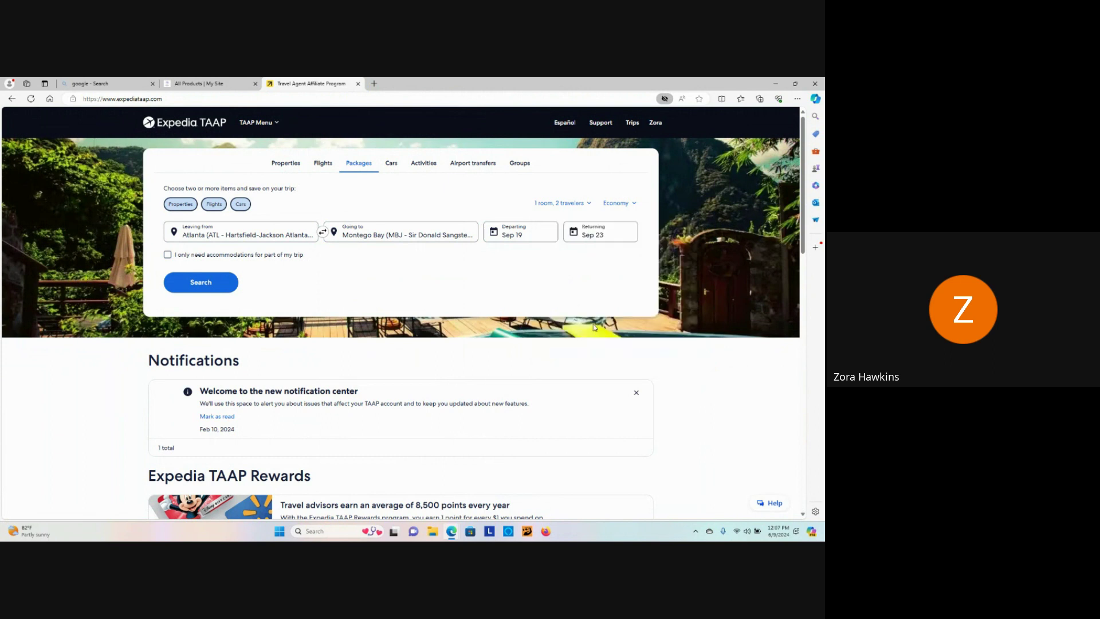
pyautogui.click(619, 203)
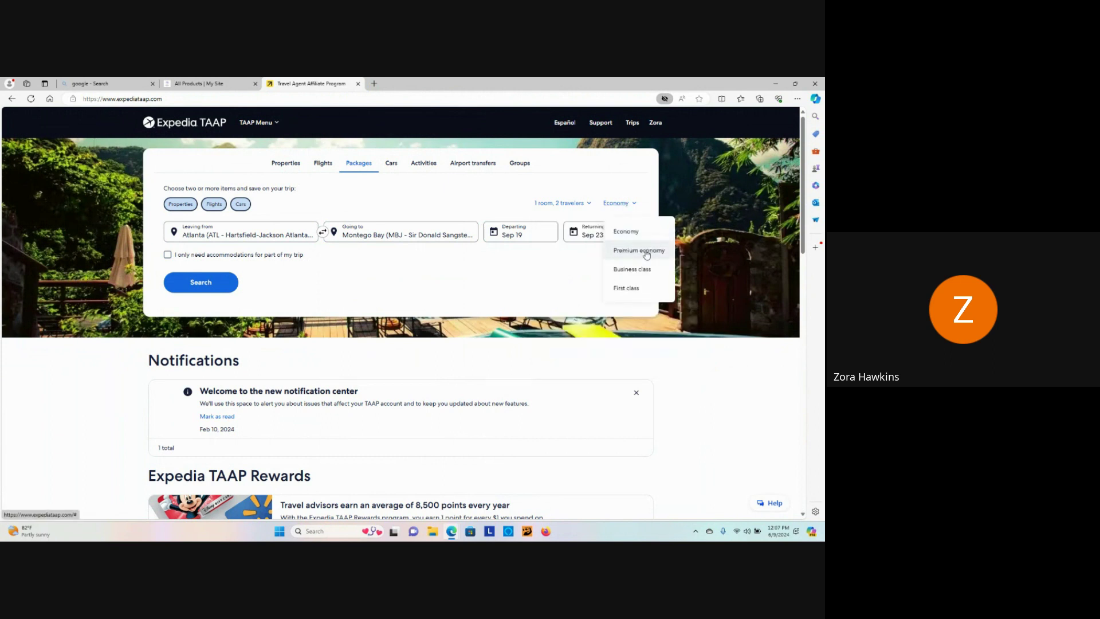
pyautogui.click(541, 290)
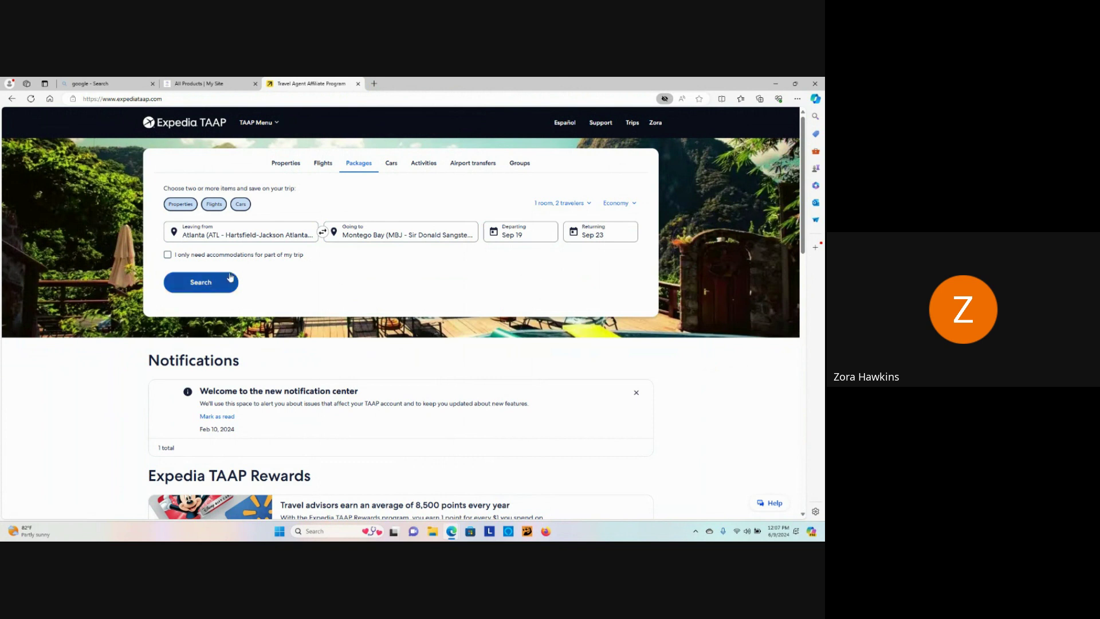
pyautogui.click(217, 286)
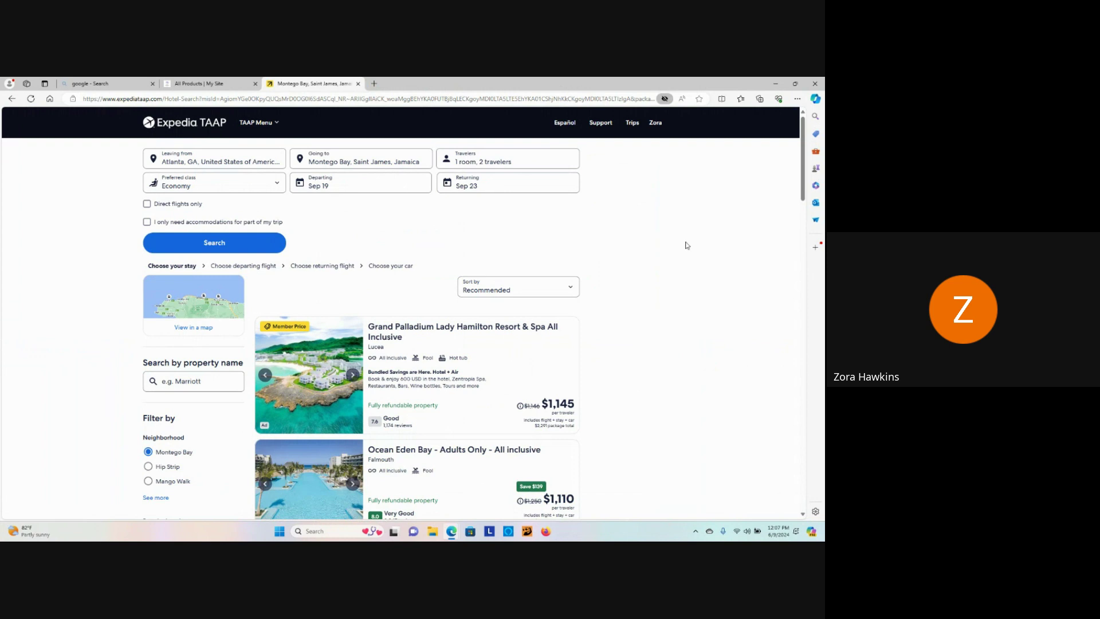
# - Limit the package results to a maximum price of $1,157 with the price filter
pyautogui.scroll(-1, 687, 245)
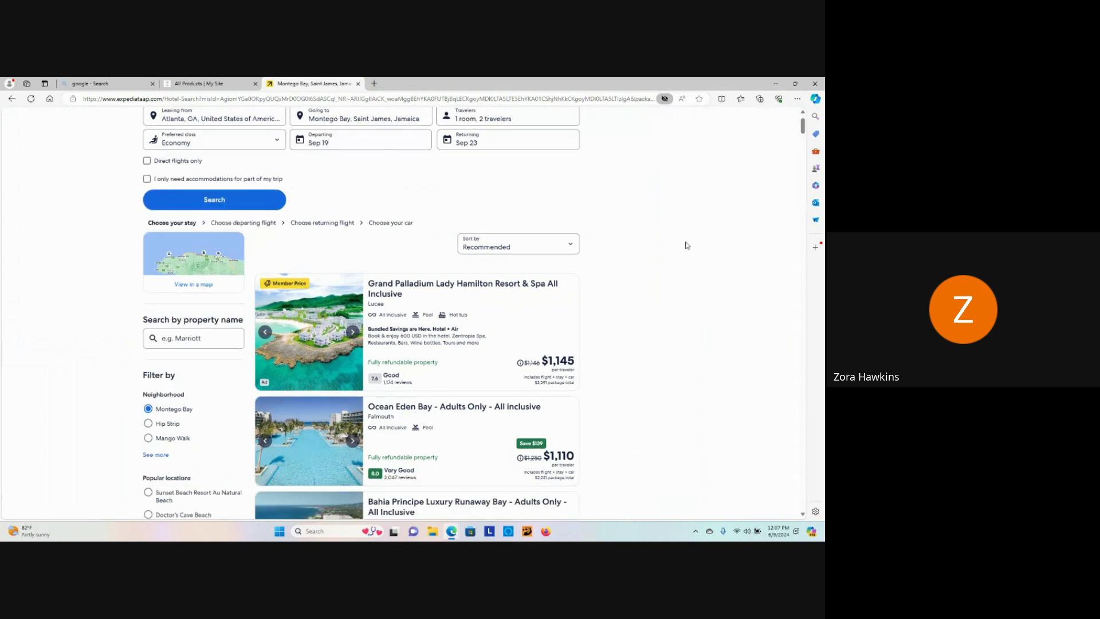
pyautogui.scroll(1, 687, 245)
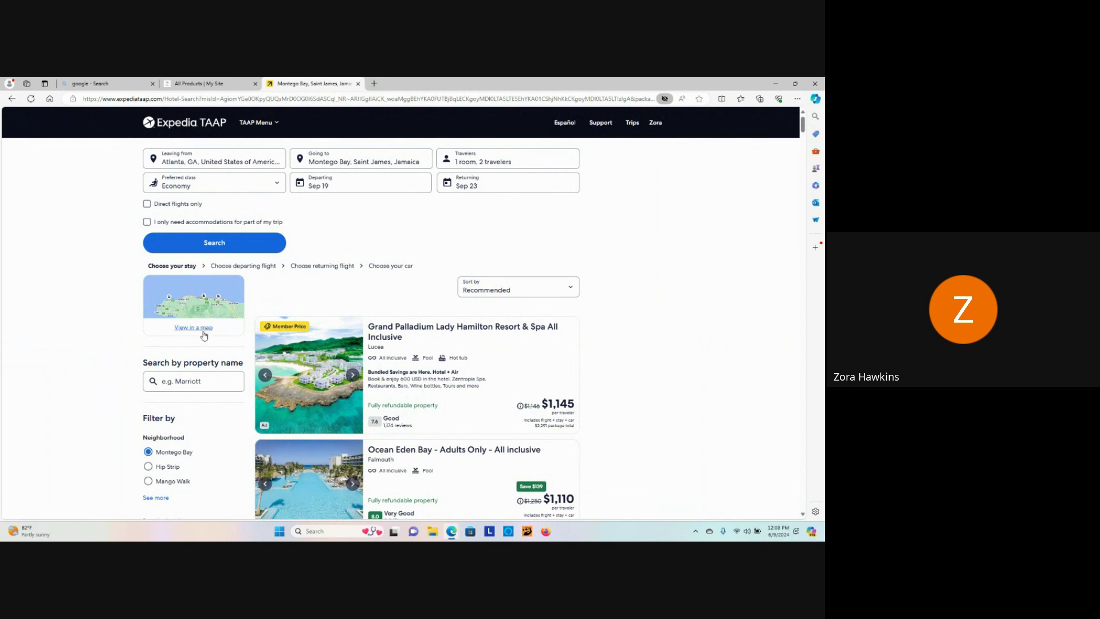
pyautogui.scroll(-2, 203, 378)
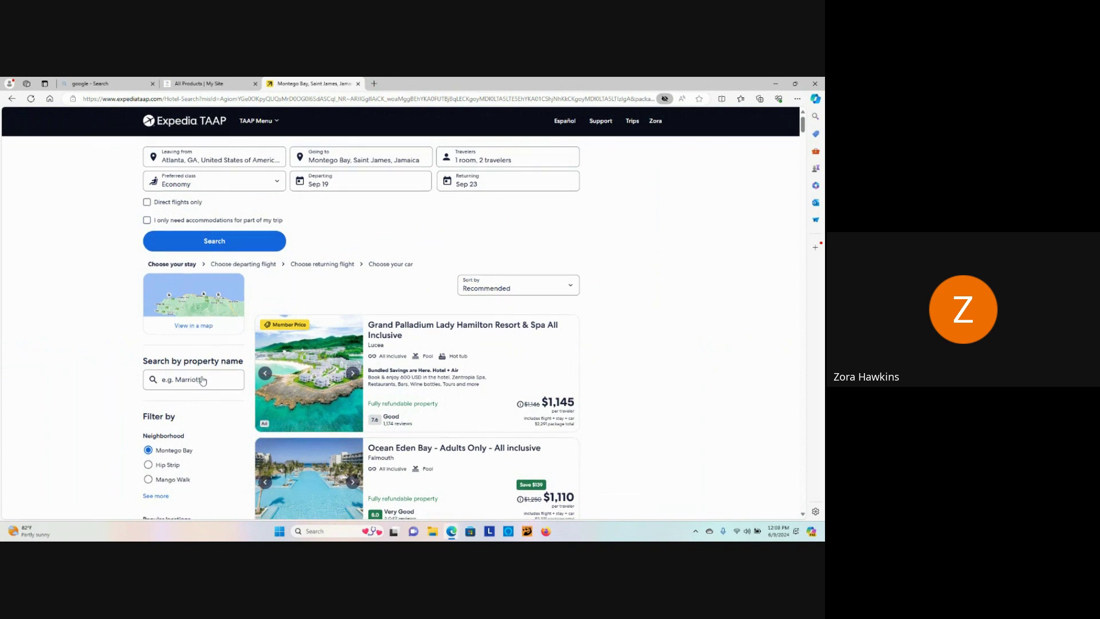
pyautogui.scroll(-2, 200, 355)
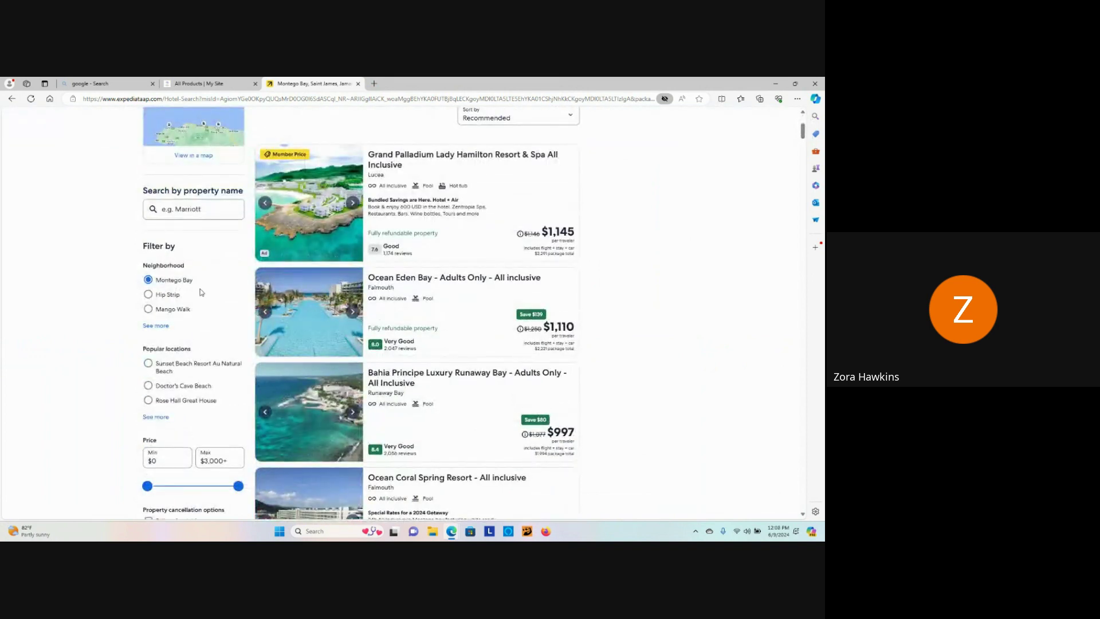
pyautogui.scroll(-1, 207, 350)
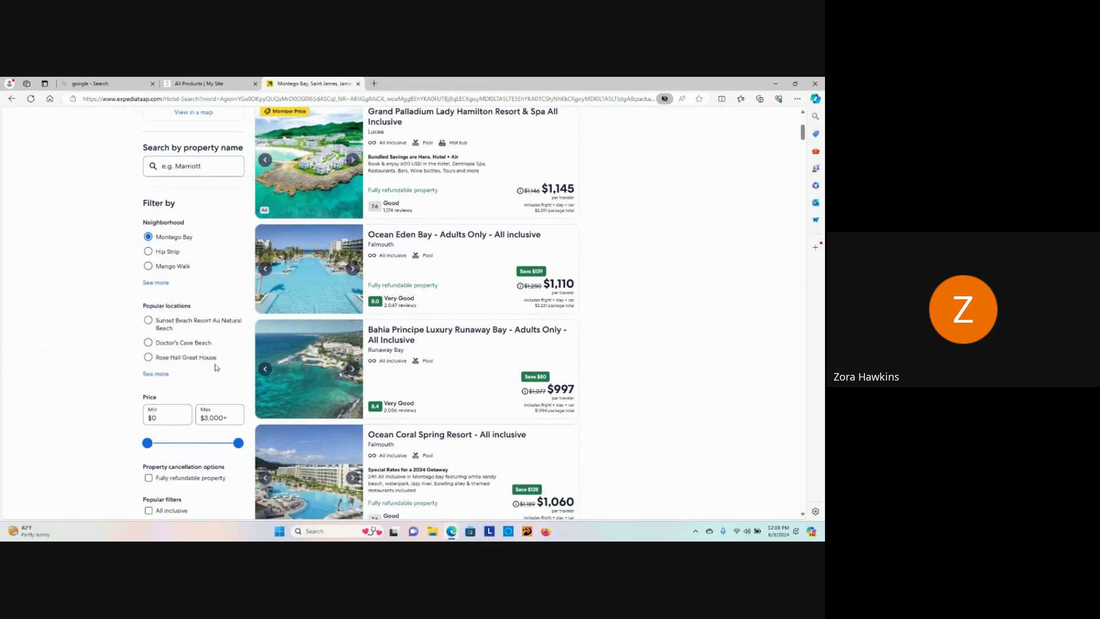
pyautogui.scroll(-1, 215, 364)
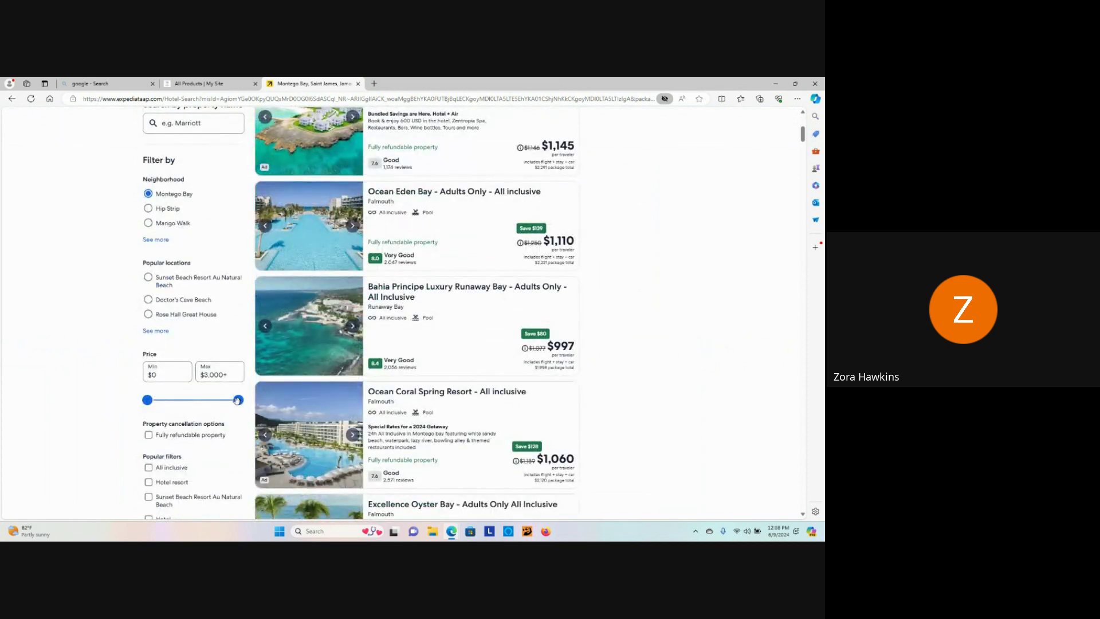
pyautogui.moveTo(238, 400); pyautogui.dragTo(183, 400)
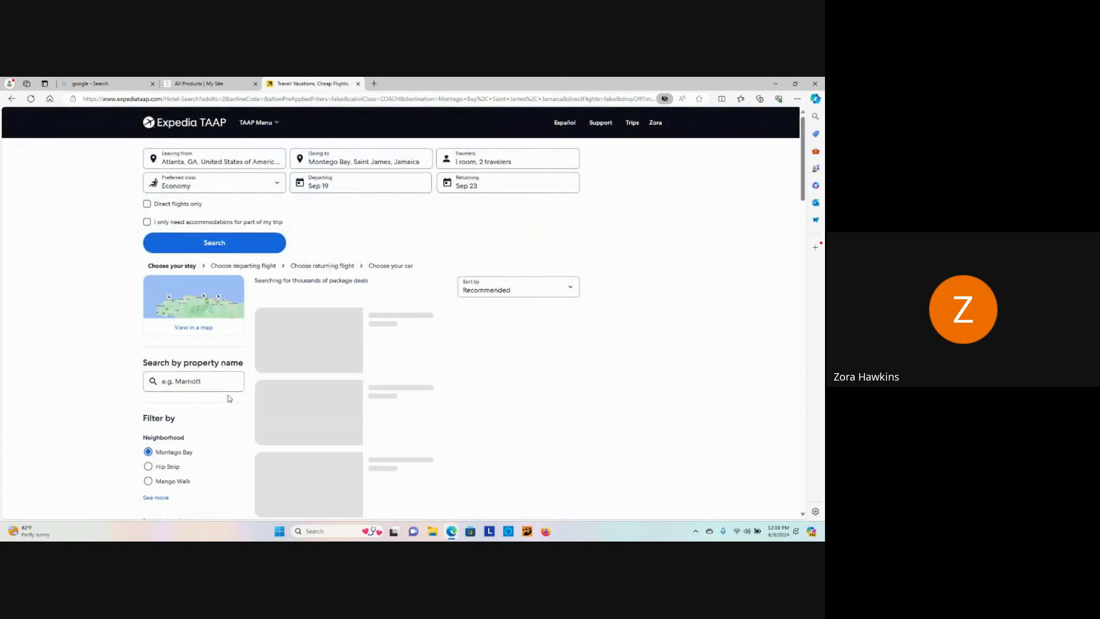
# - Look through the cancellation, rating, star and stay filters and expand the full list of property types
pyautogui.scroll(-3, 229, 398)
pyautogui.scroll(-2, 233, 389)
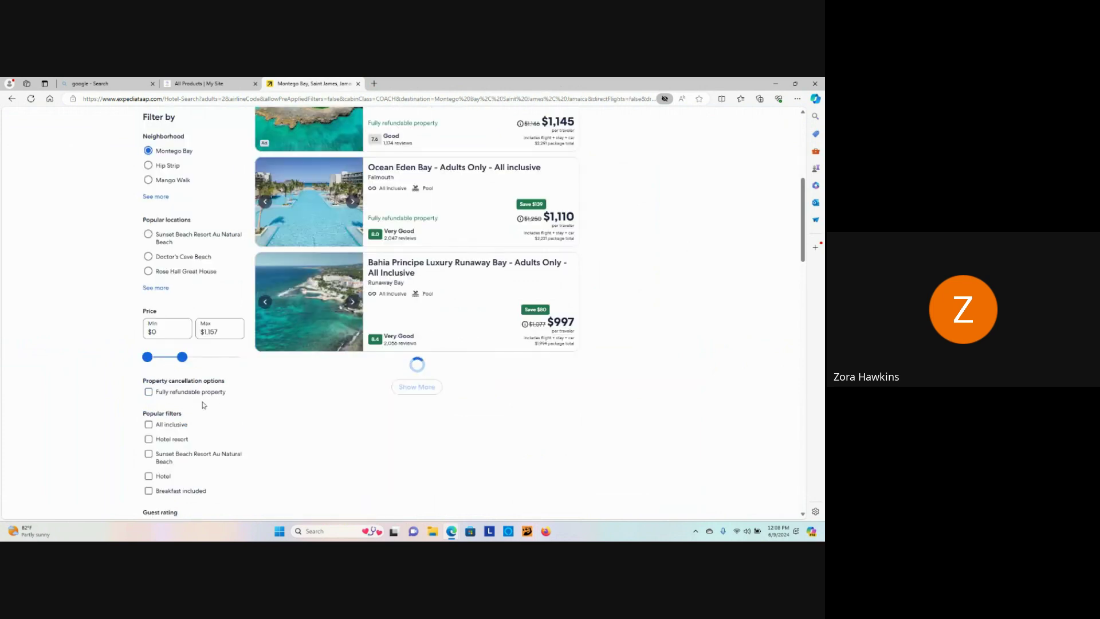
pyautogui.scroll(-2, 194, 383)
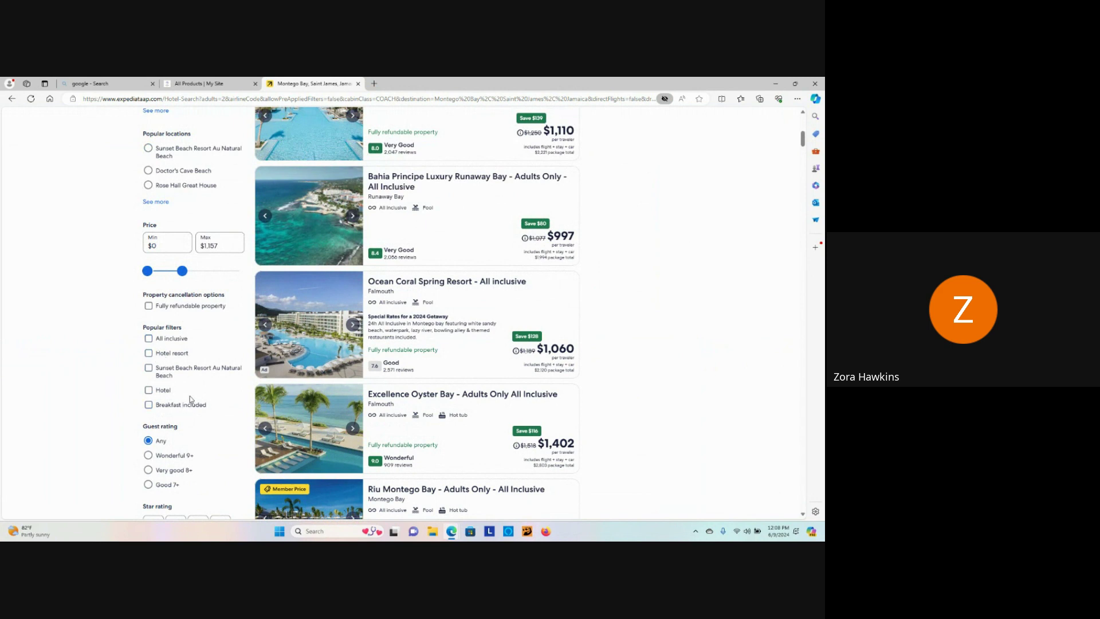
pyautogui.scroll(-3, 192, 395)
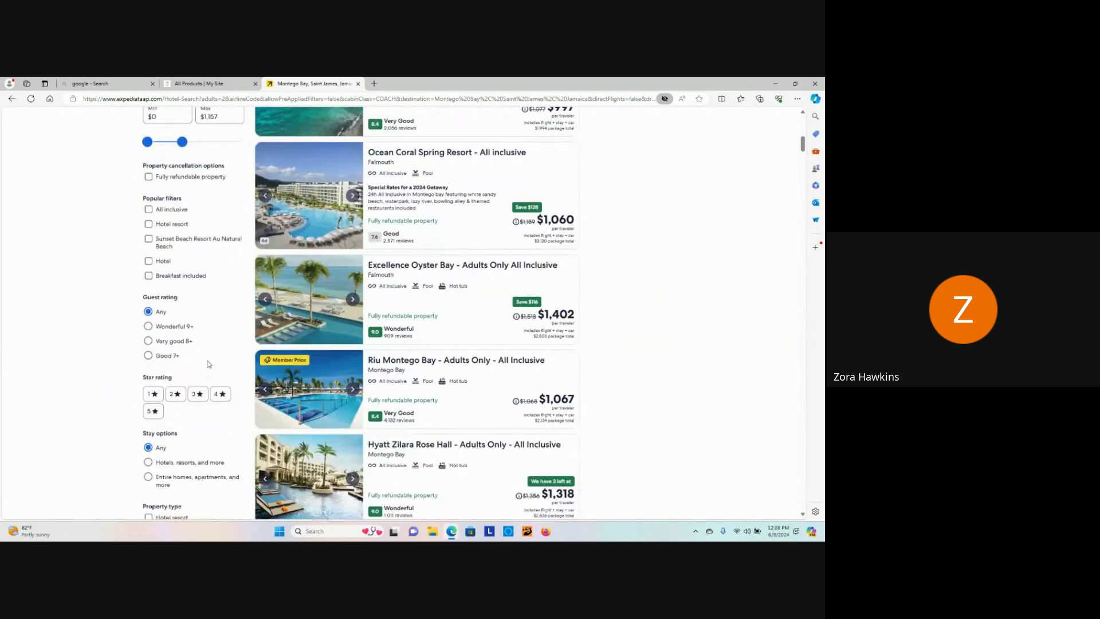
pyautogui.scroll(-1, 218, 312)
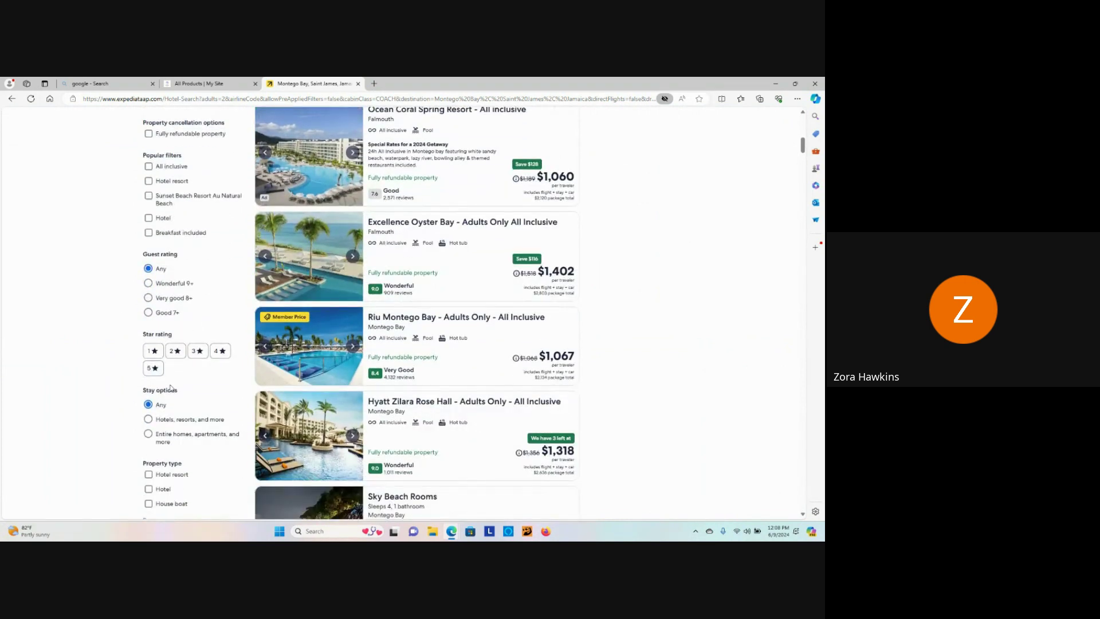
pyautogui.scroll(-1, 172, 388)
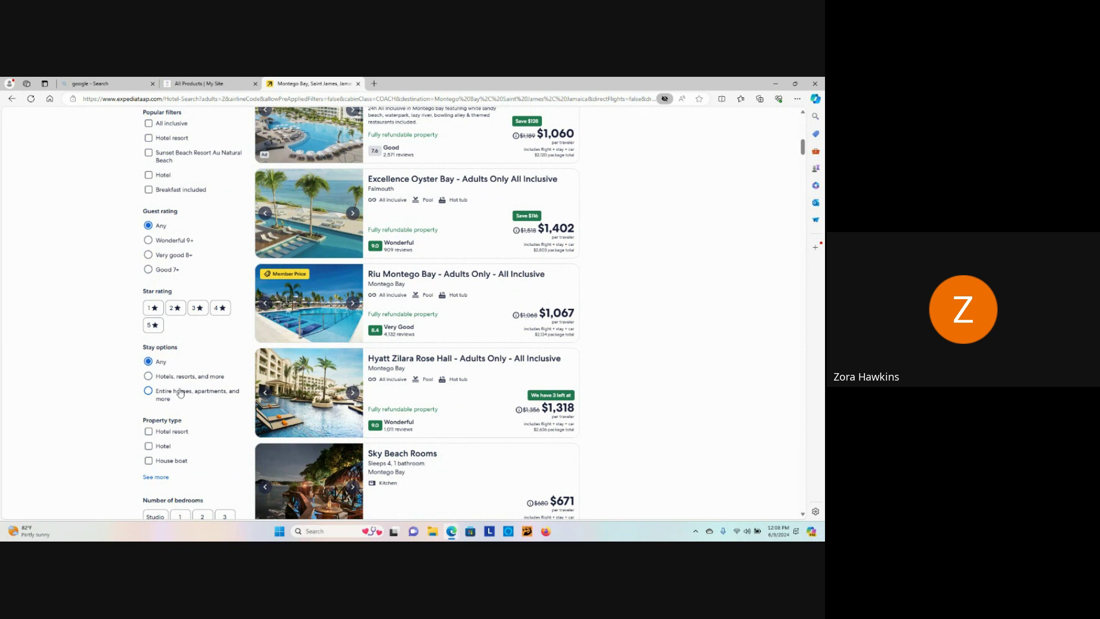
pyautogui.scroll(-2, 189, 378)
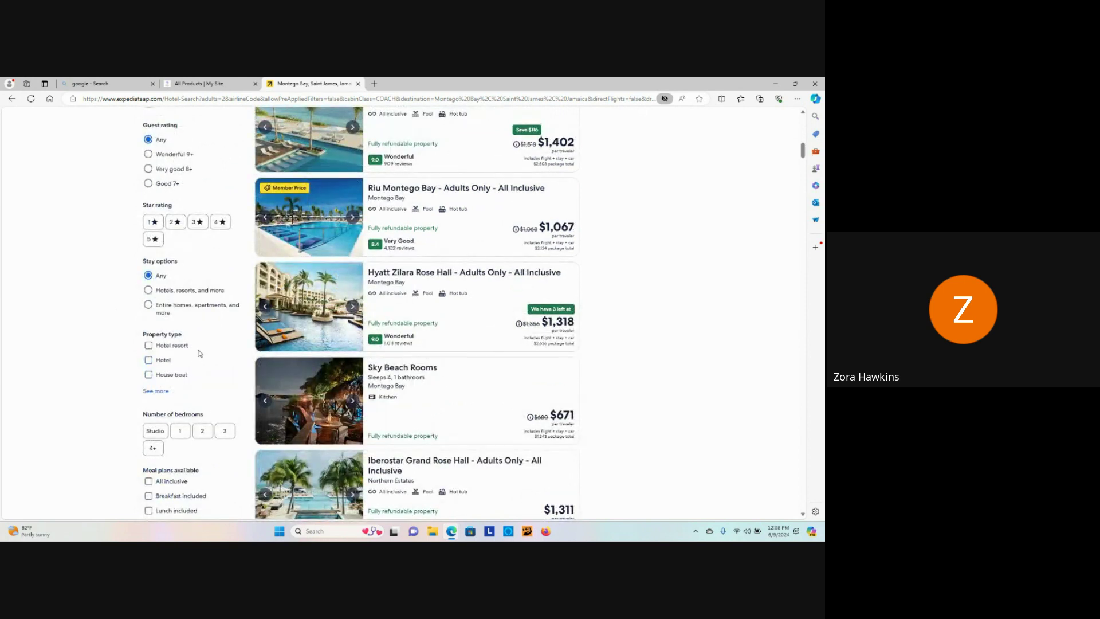
pyautogui.click(164, 394)
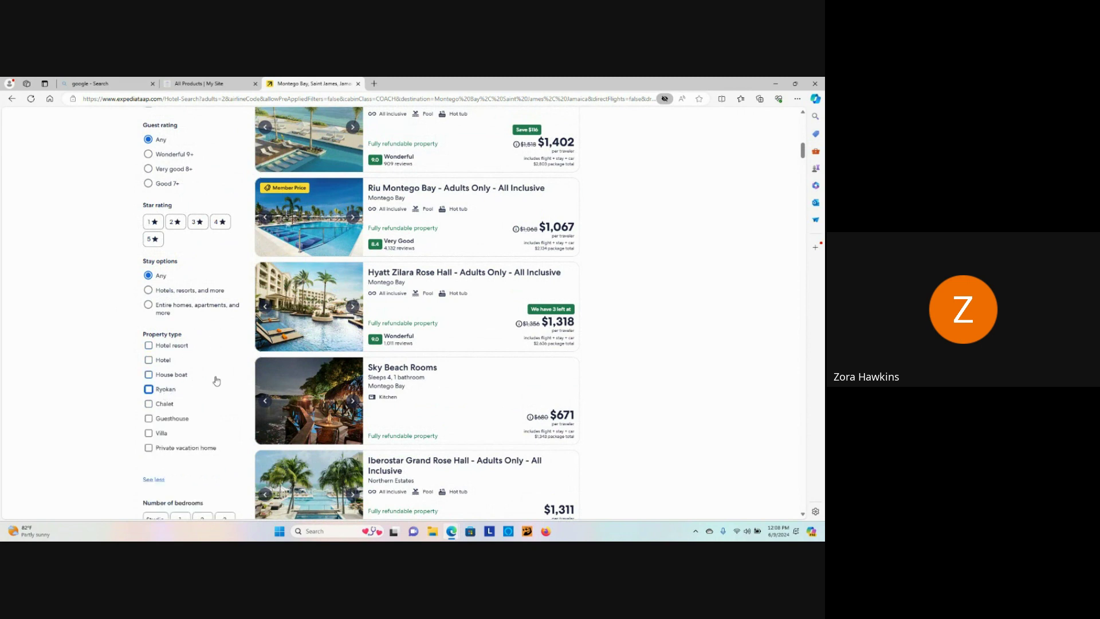
# - Look through the bedroom and meal plan filters and expand the full list of amenities
pyautogui.scroll(-3, 216, 381)
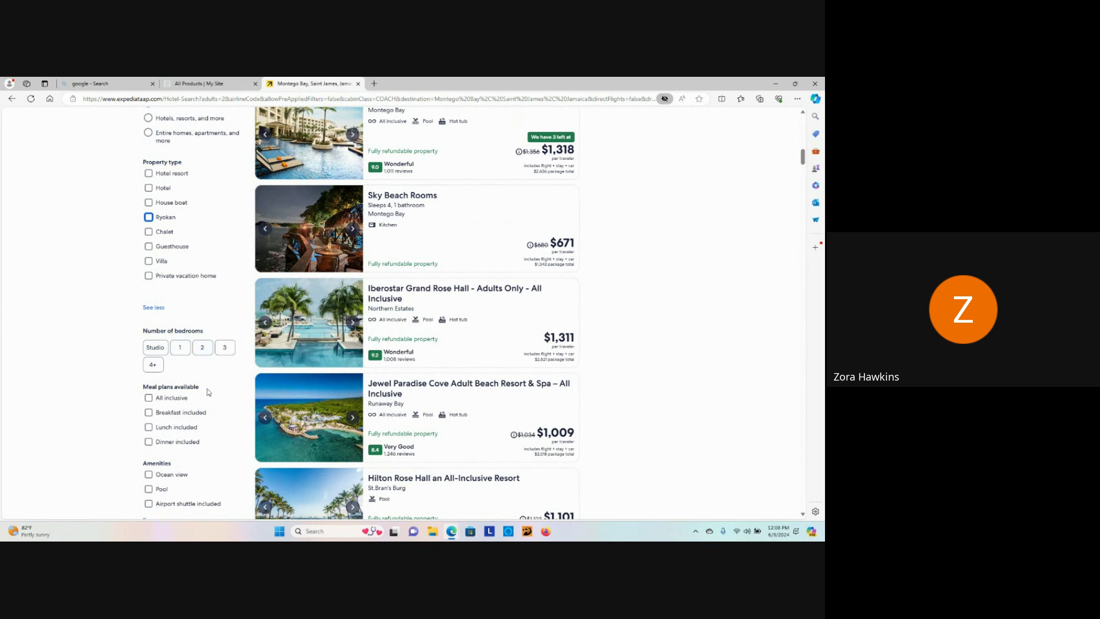
pyautogui.scroll(-2, 207, 384)
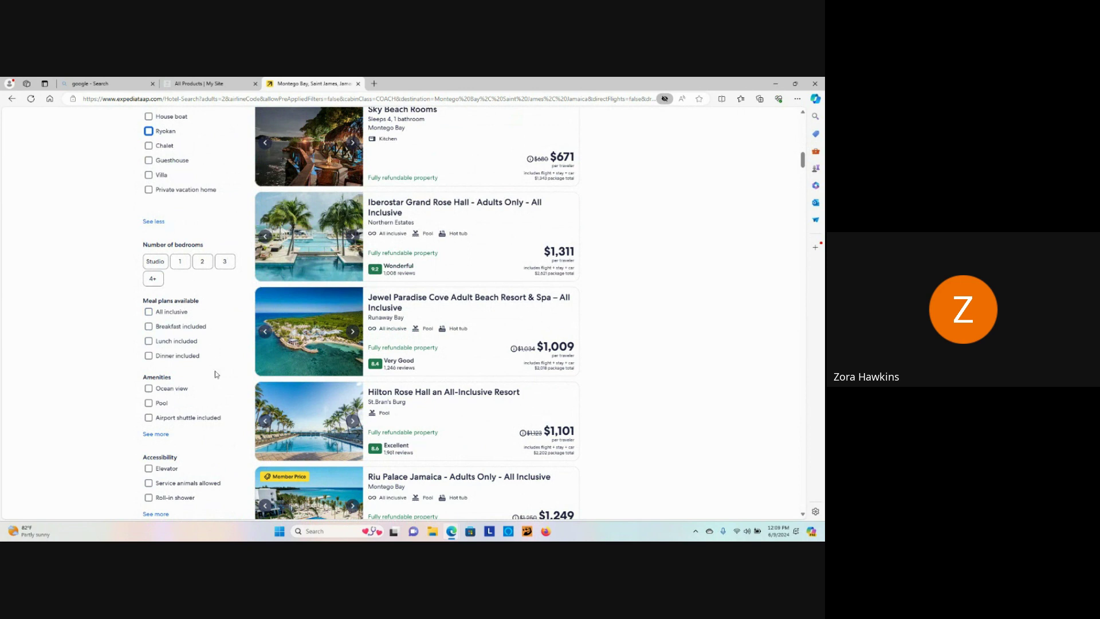
pyautogui.scroll(-2, 214, 394)
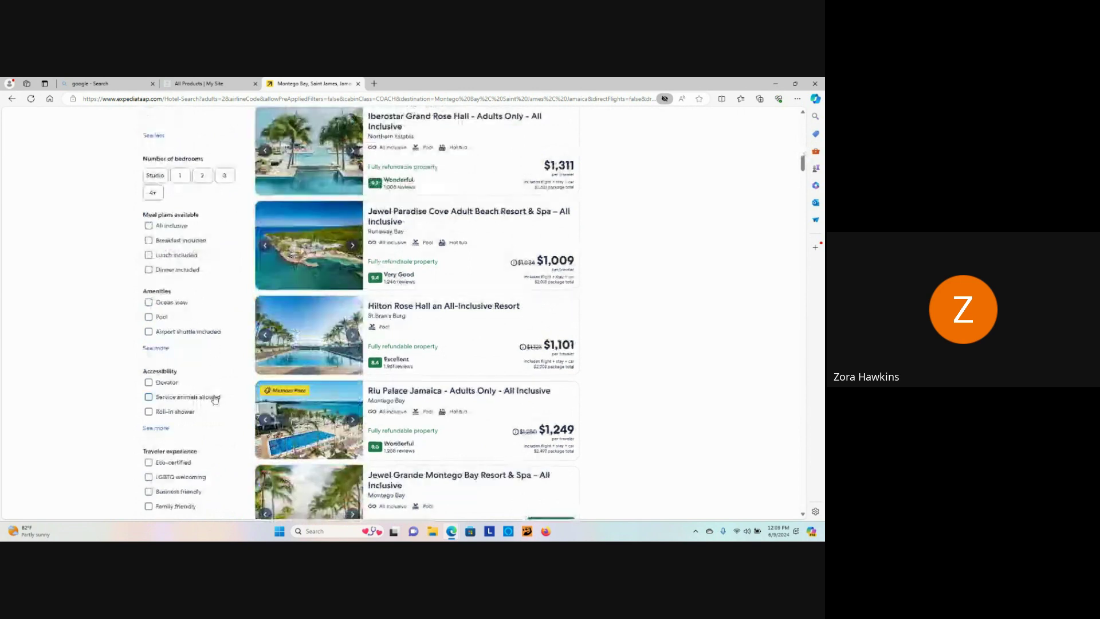
pyautogui.click(163, 350)
pyautogui.scroll(-3, 228, 356)
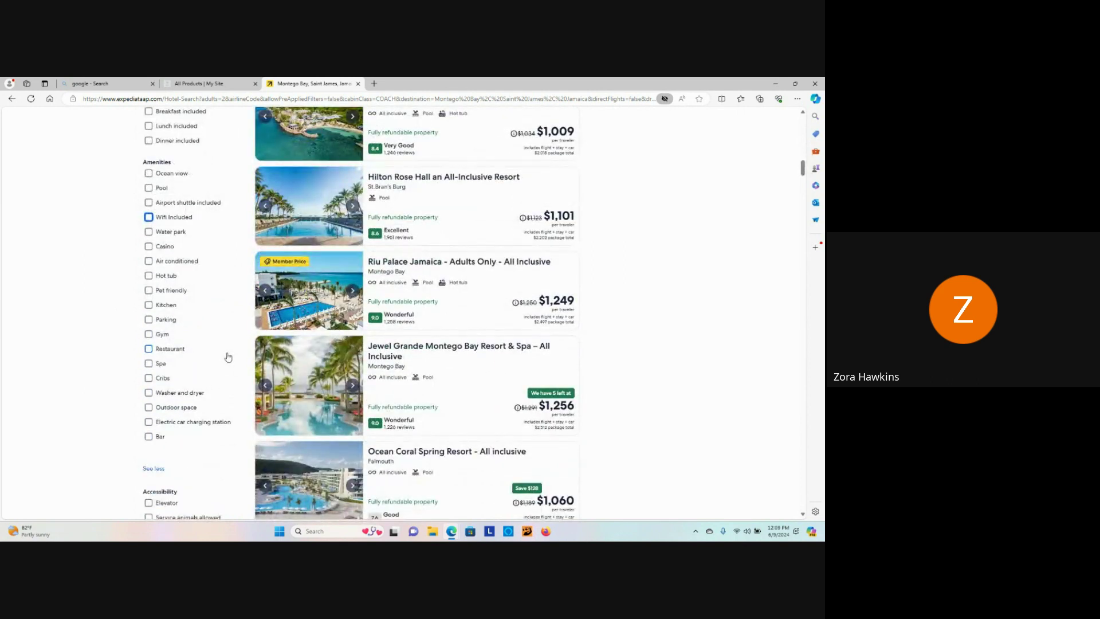
# - Expand the full accessibility list and review the traveler experience, TAAP commission tier and TAAP payment option filters
pyautogui.scroll(-5, 228, 357)
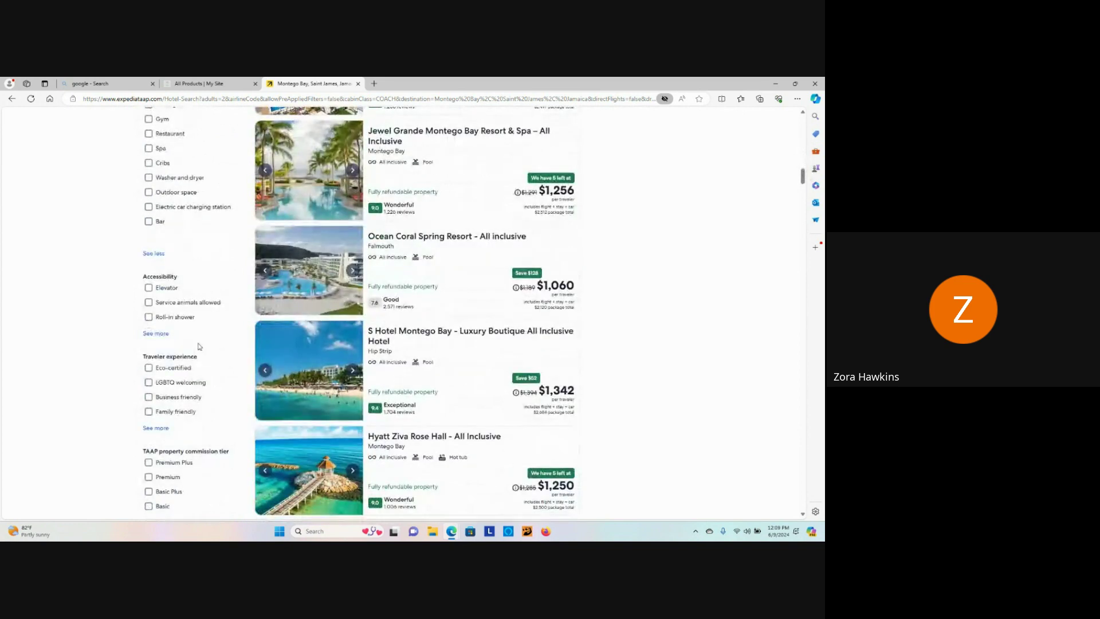
pyautogui.click(163, 337)
pyautogui.scroll(-3, 202, 325)
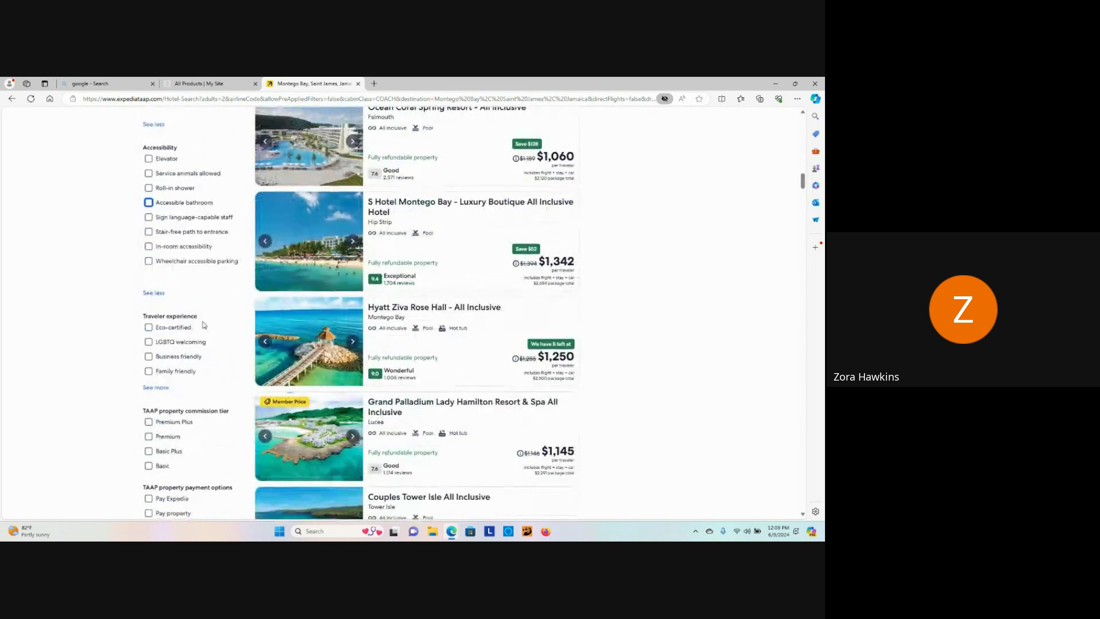
pyautogui.scroll(-2, 204, 325)
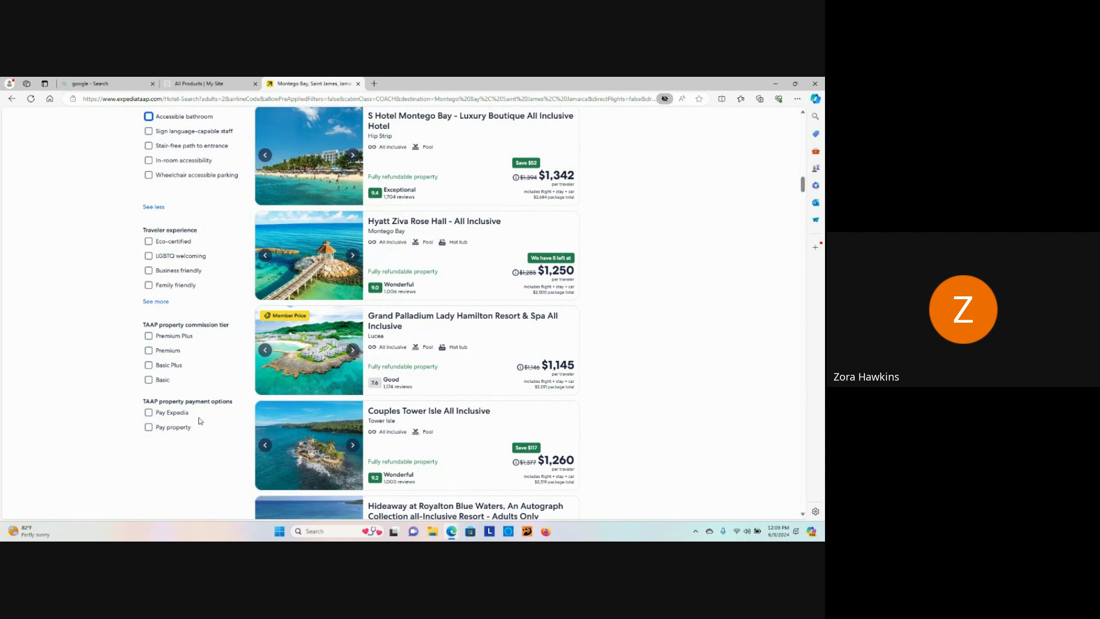
# - Return to the start of the package results and compare the first listed properties by price, savings, rating and refundability
pyautogui.scroll(5, 630, 347)
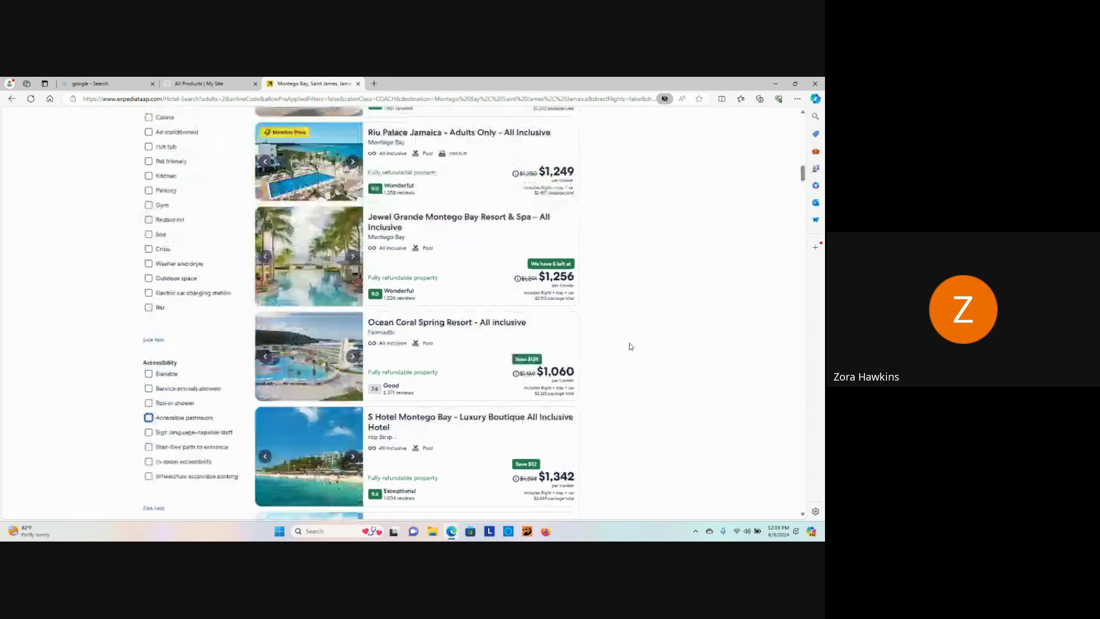
pyautogui.scroll(15, 631, 346)
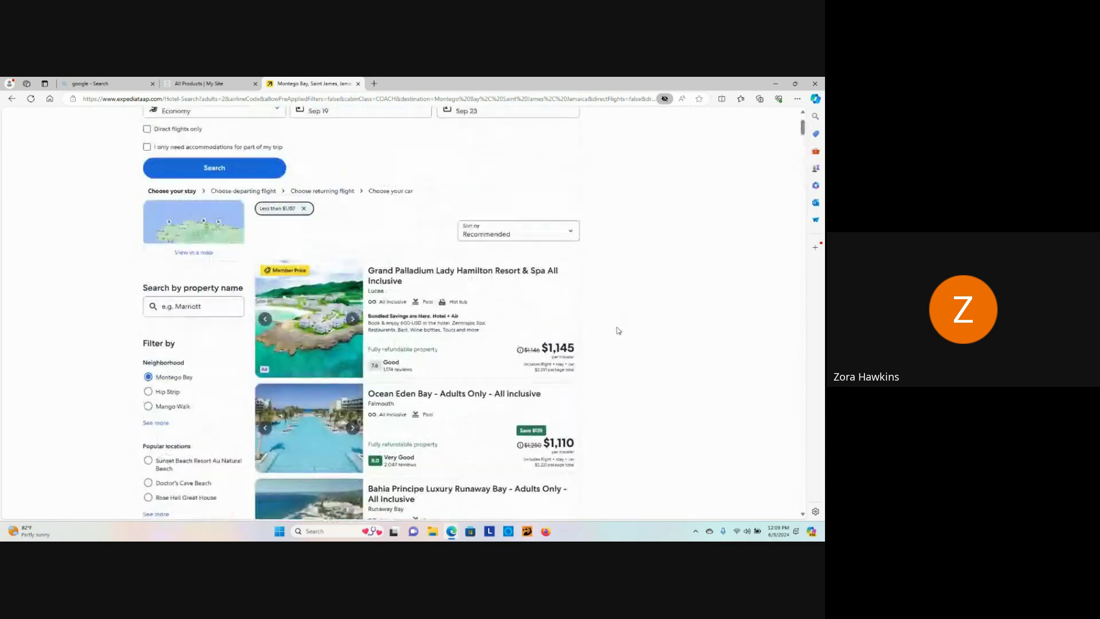
pyautogui.scroll(2, 618, 331)
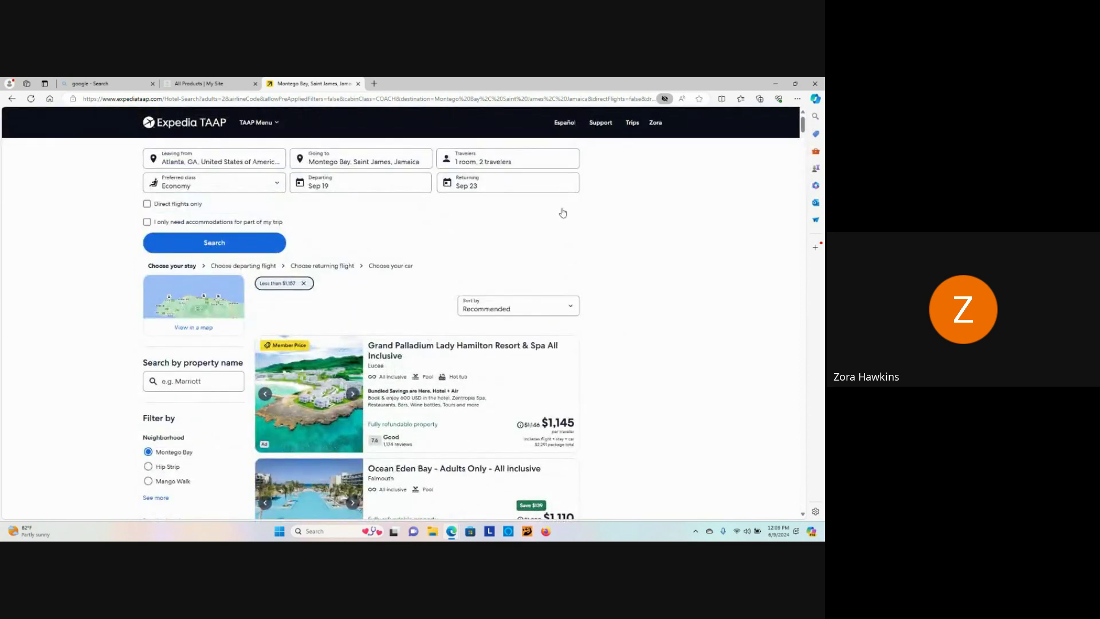
pyautogui.scroll(-2, 647, 302)
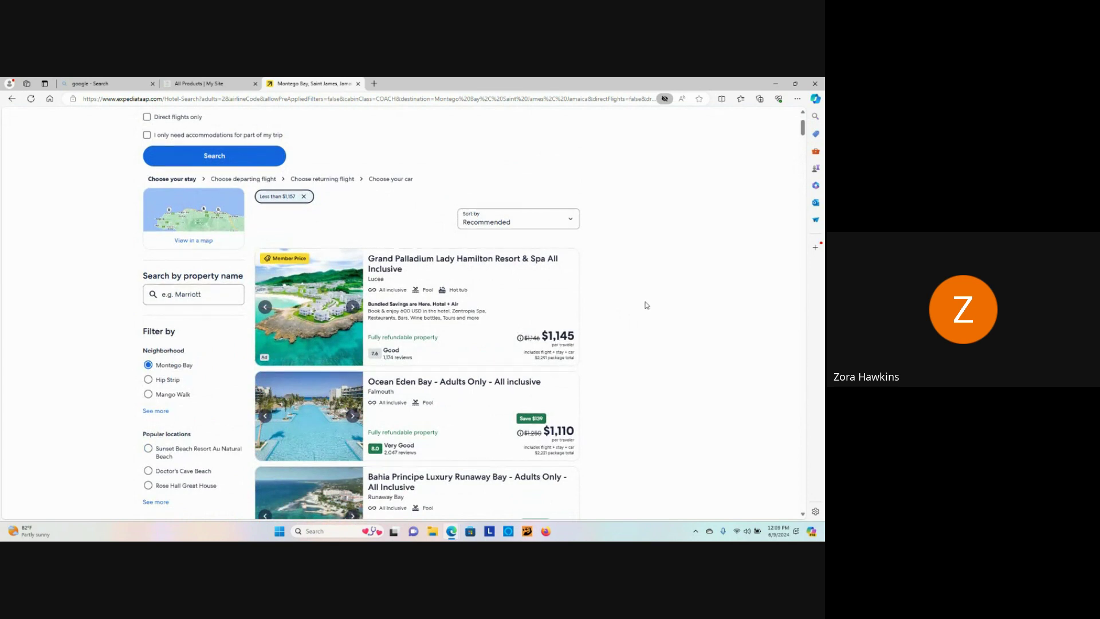
pyautogui.scroll(-1, 646, 305)
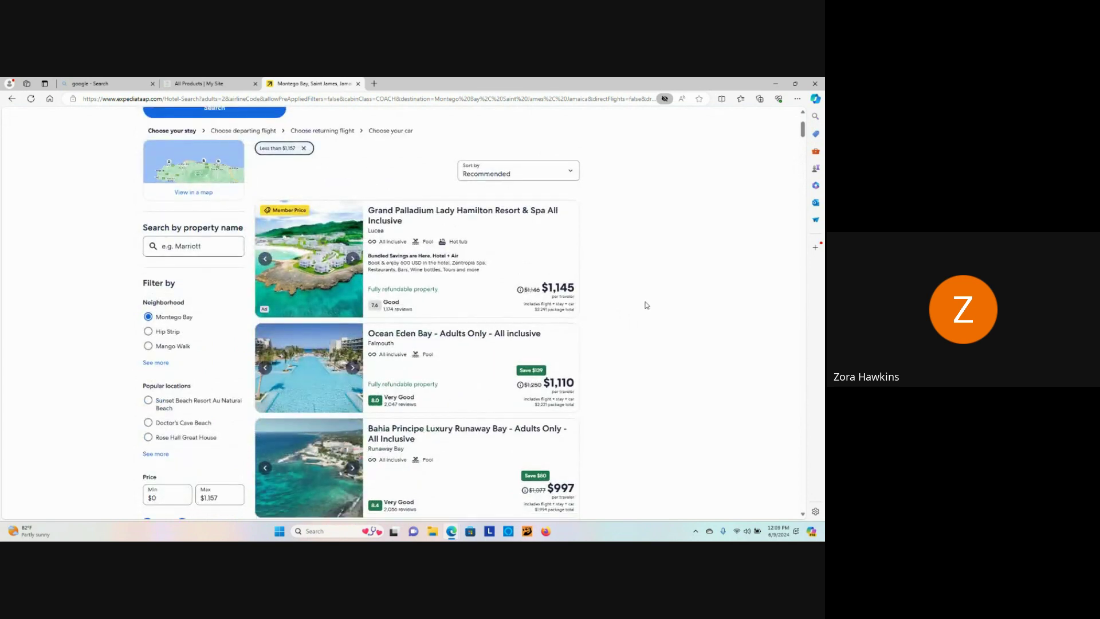
pyautogui.scroll(-1, 647, 304)
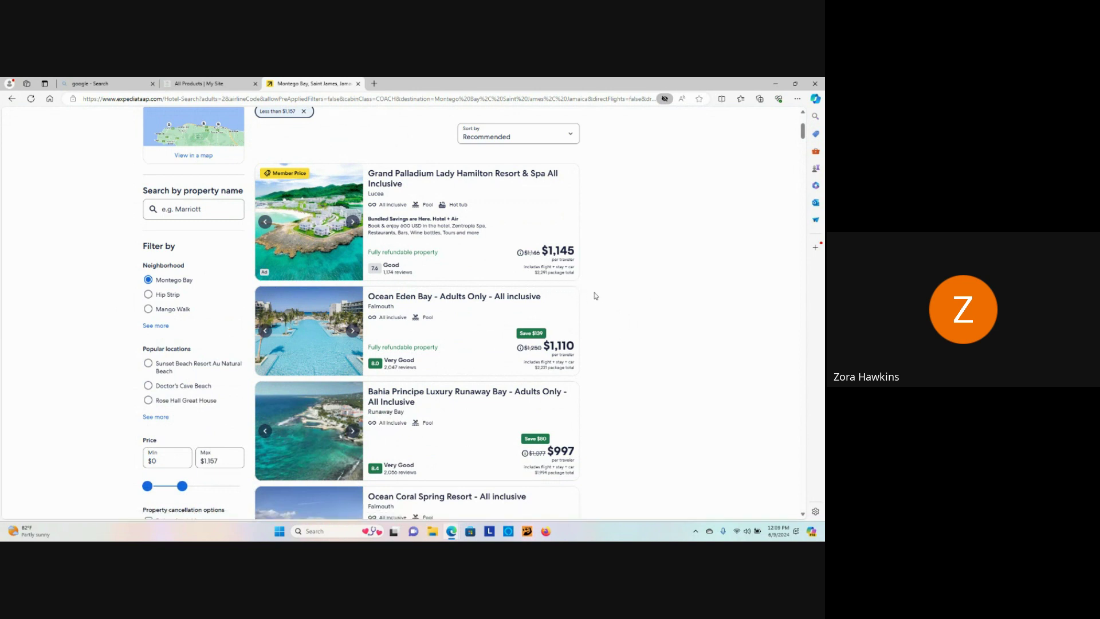
pyautogui.scroll(-1, 585, 296)
pyautogui.scroll(1, 593, 297)
pyautogui.scroll(-2, 639, 362)
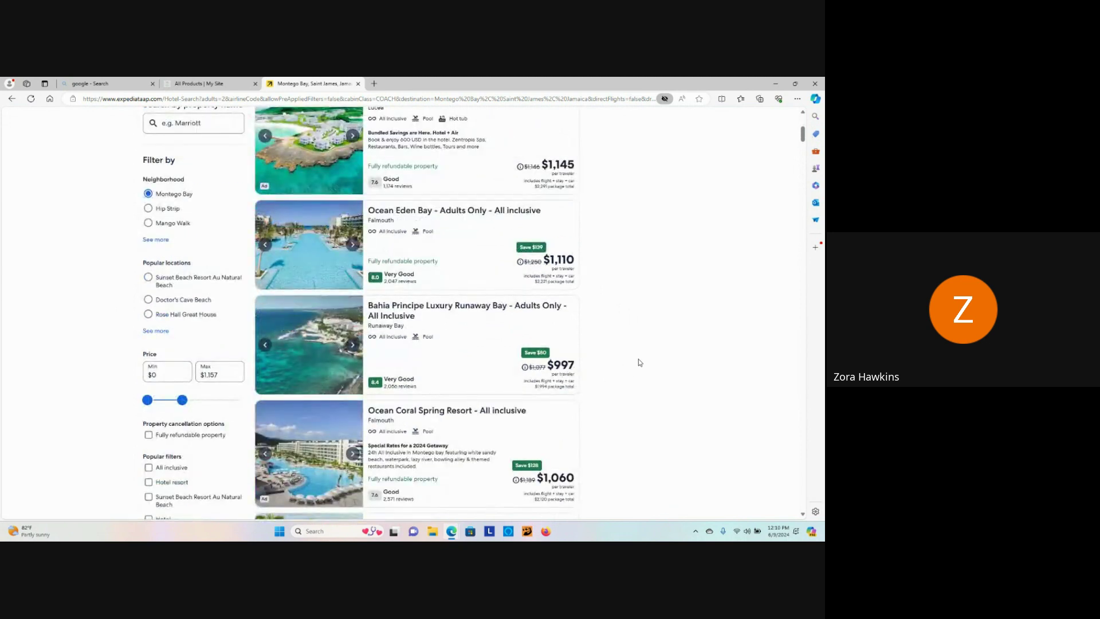
pyautogui.scroll(-2, 640, 362)
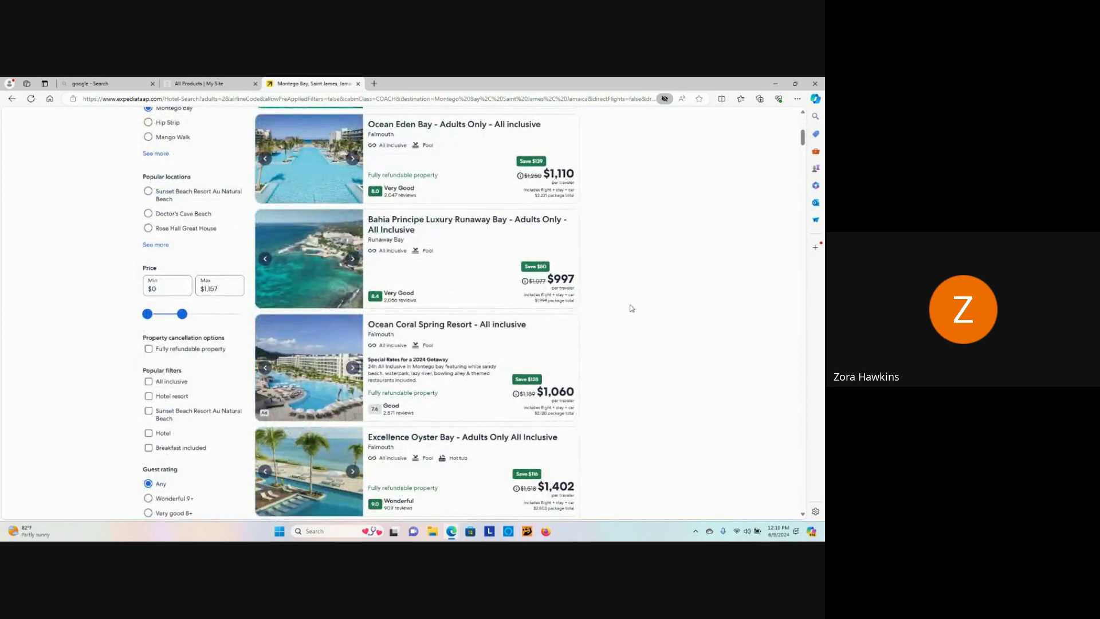
pyautogui.scroll(3, 376, 229)
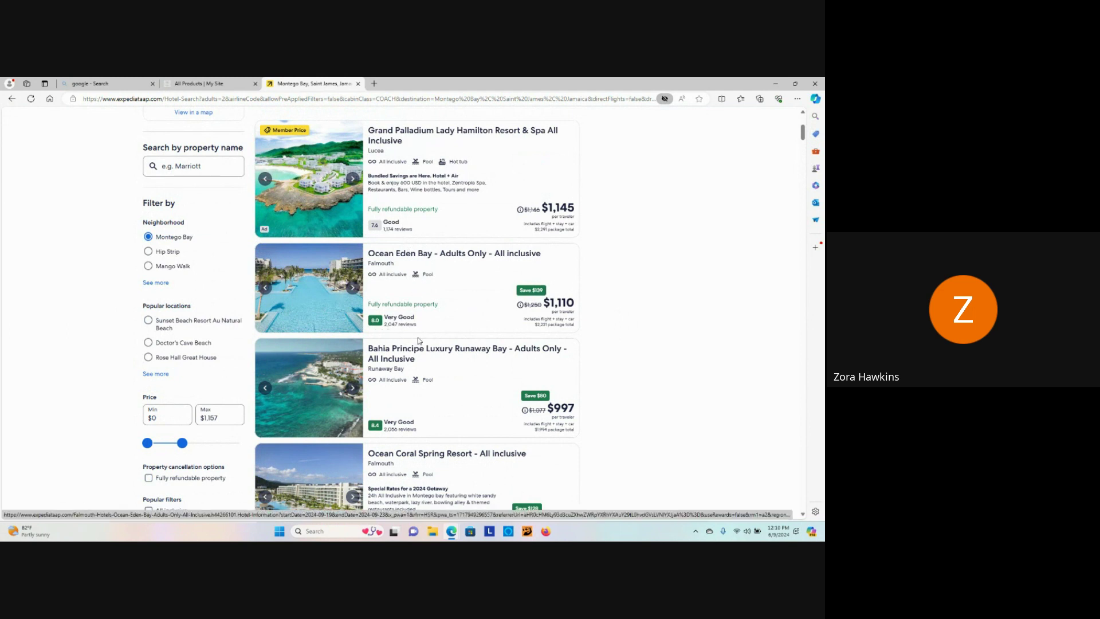
# - Open the details page of the Bahia Principe Luxury Runaway Bay - Adults Only - All Inclusive property
pyautogui.scroll(-2, 420, 342)
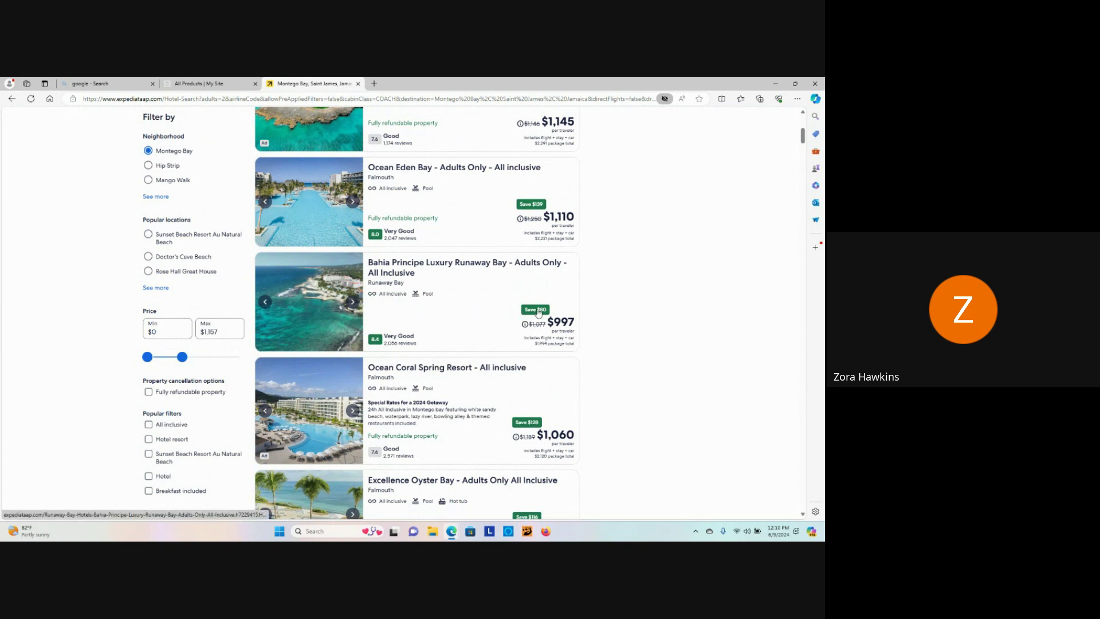
pyautogui.click(457, 311)
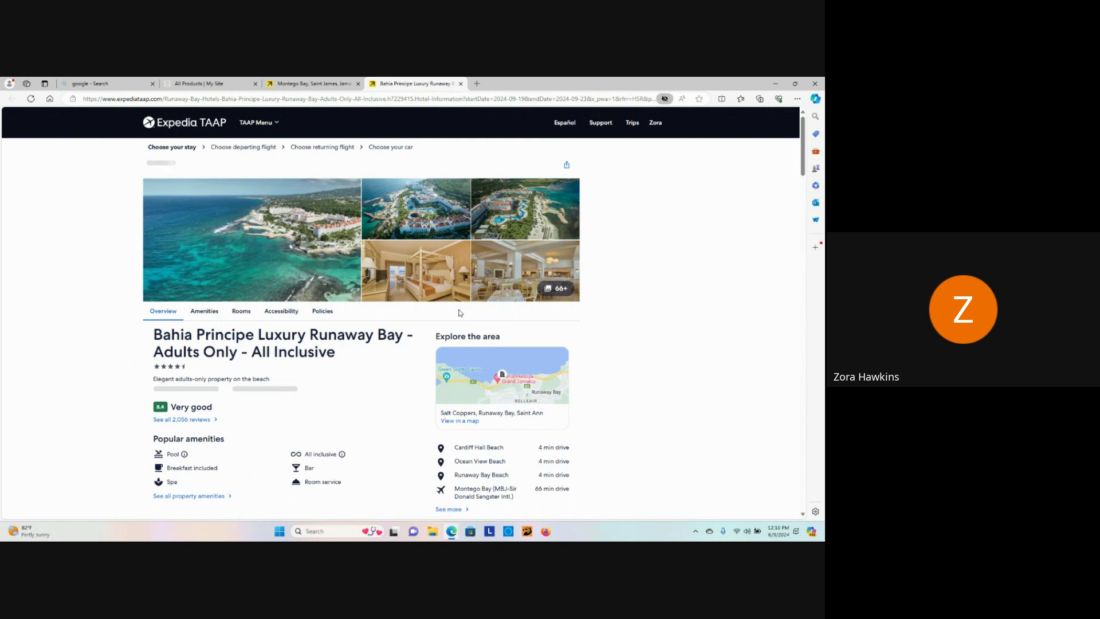
# - Browse the property's full photo gallery, including aerial views, rooms, dining and spa, and close the gallery
pyautogui.click(393, 269)
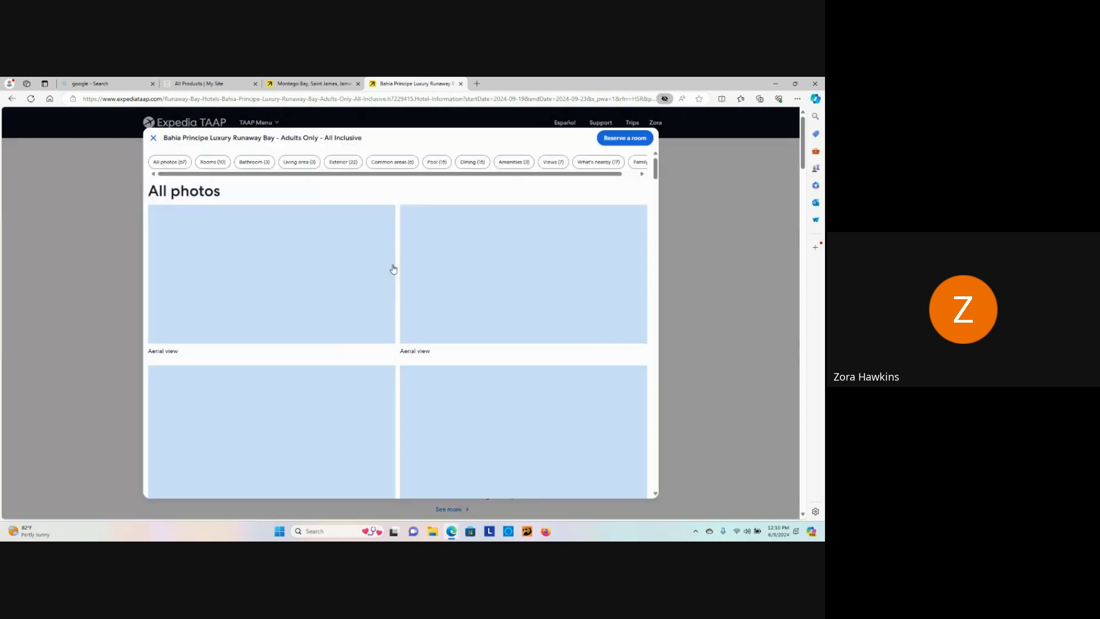
pyautogui.scroll(-3, 393, 269)
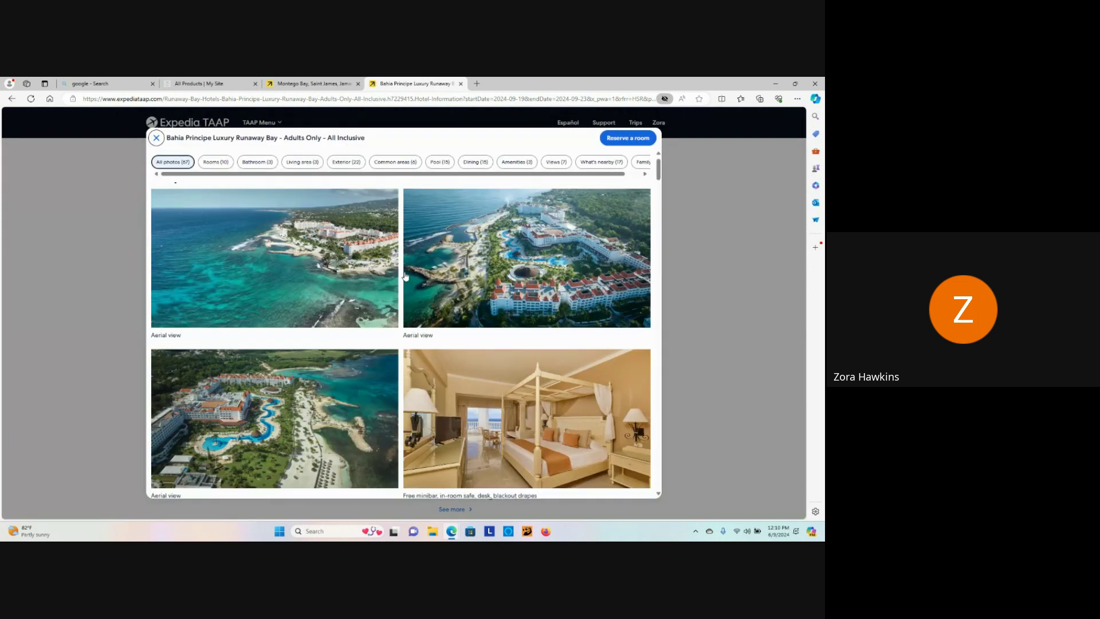
pyautogui.scroll(3, 304, 284)
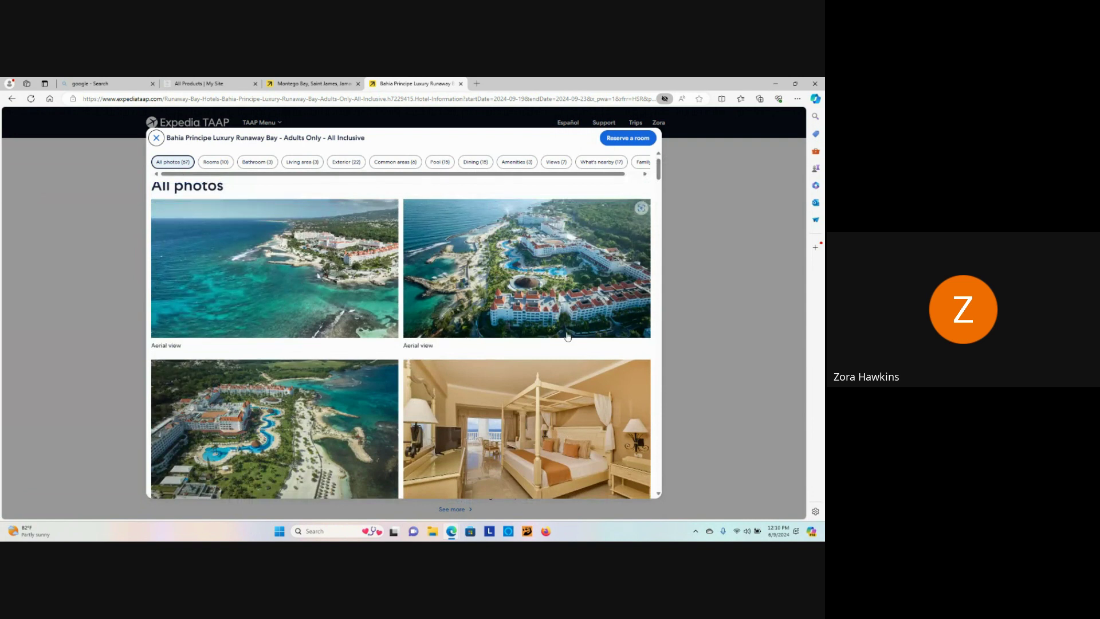
pyautogui.scroll(-2, 402, 299)
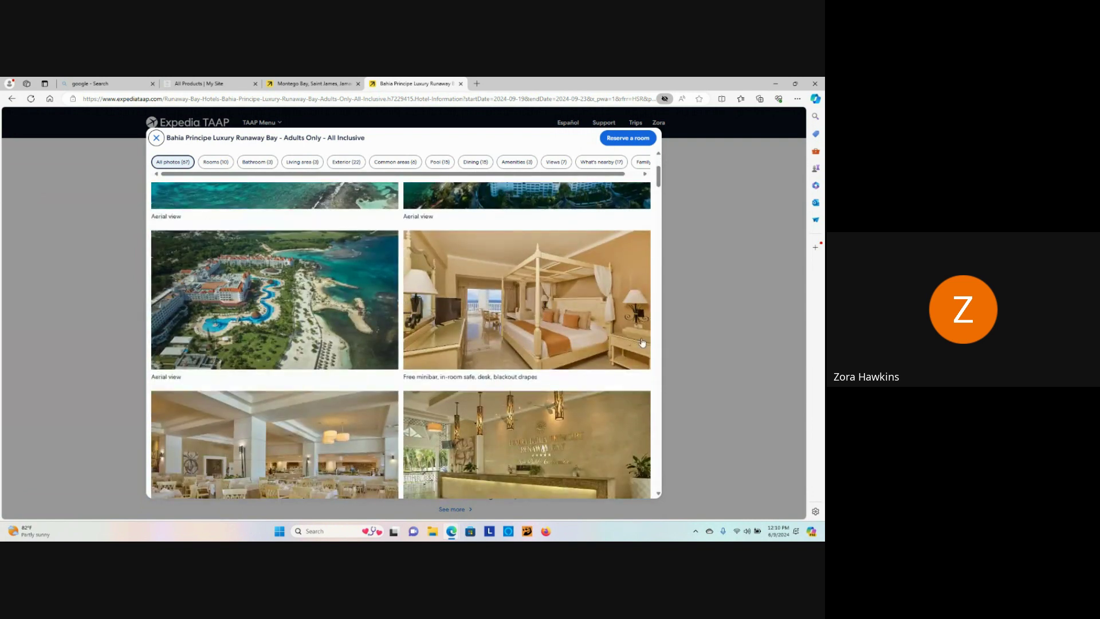
pyautogui.scroll(-4, 636, 347)
pyautogui.scroll(-4, 636, 347)
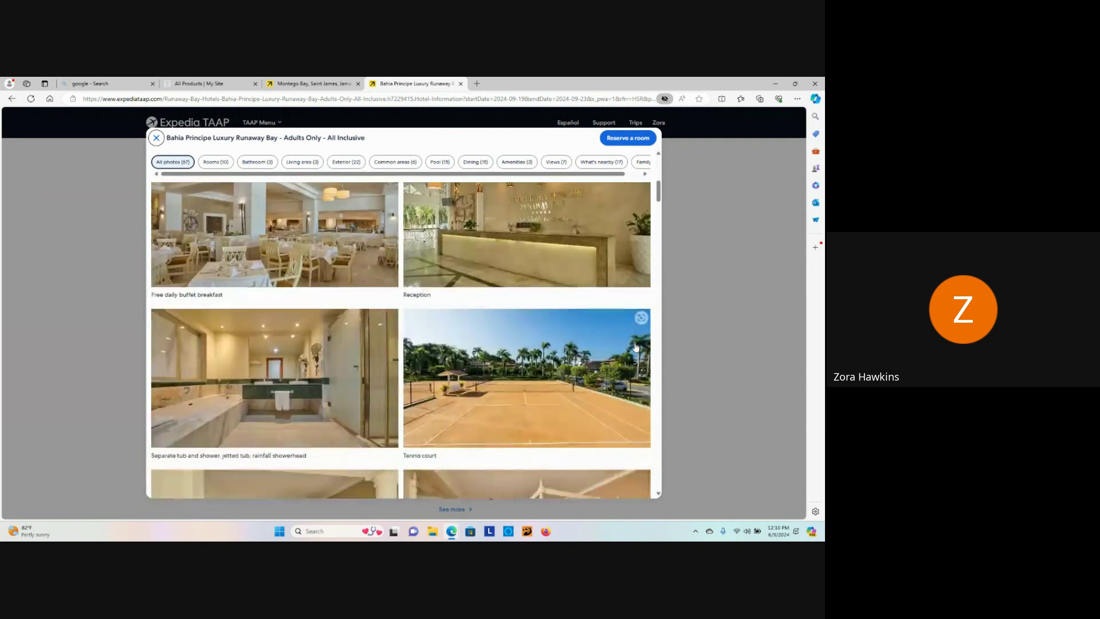
pyautogui.scroll(-5, 636, 347)
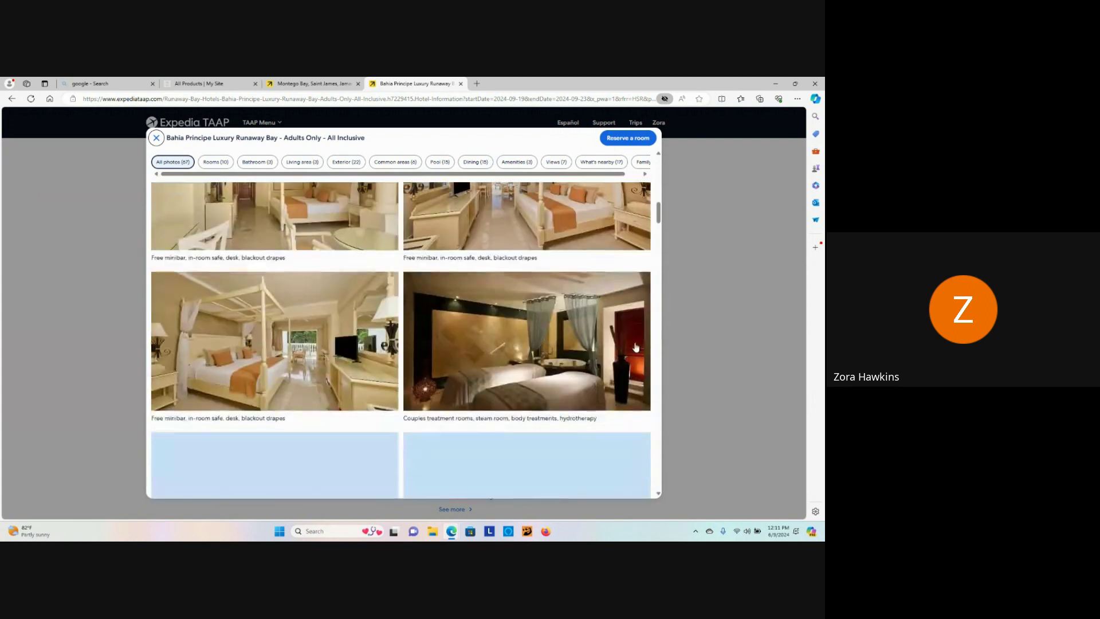
pyautogui.scroll(-5, 636, 348)
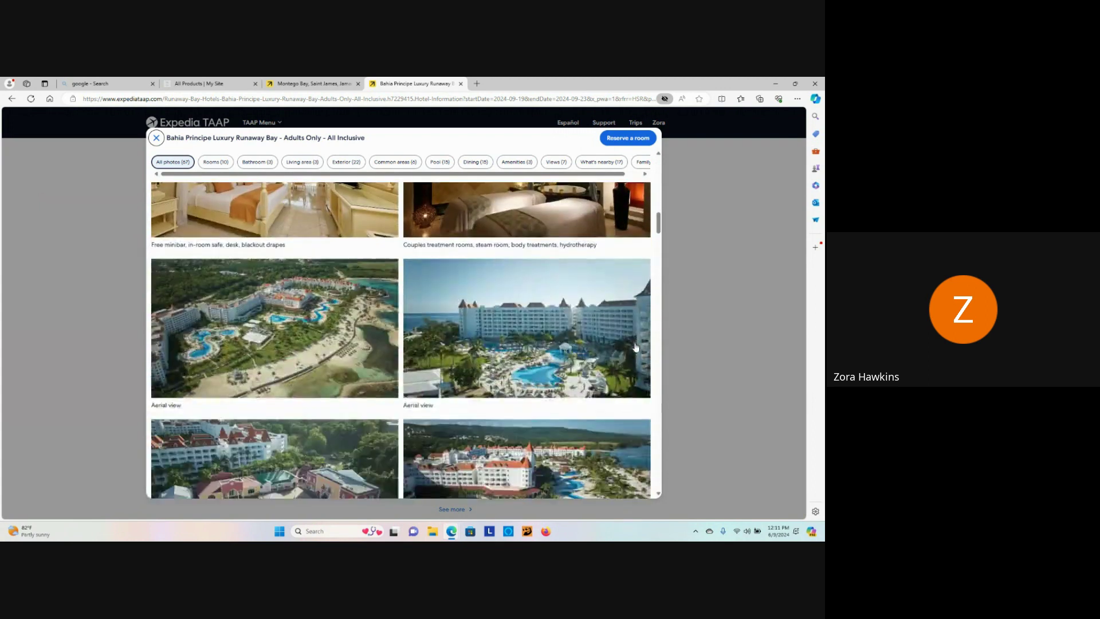
pyautogui.scroll(-1, 636, 347)
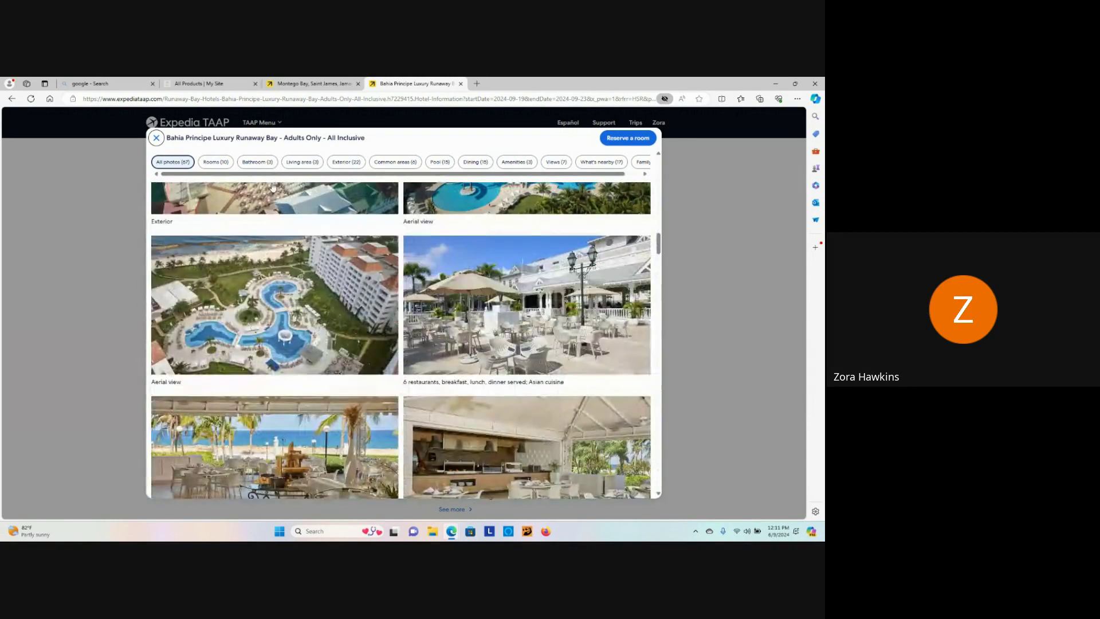
pyautogui.click(156, 138)
# - Review the property overview and package details, and compare the available rooms' features, cancellation policies and price differences
pyautogui.scroll(-5, 368, 320)
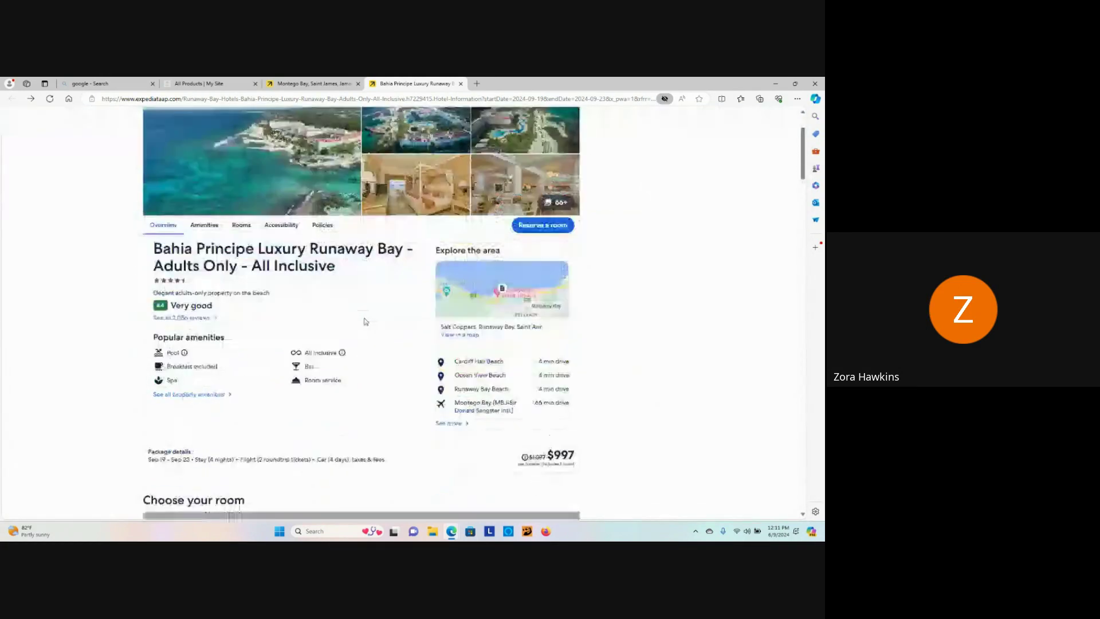
pyautogui.scroll(2, 364, 321)
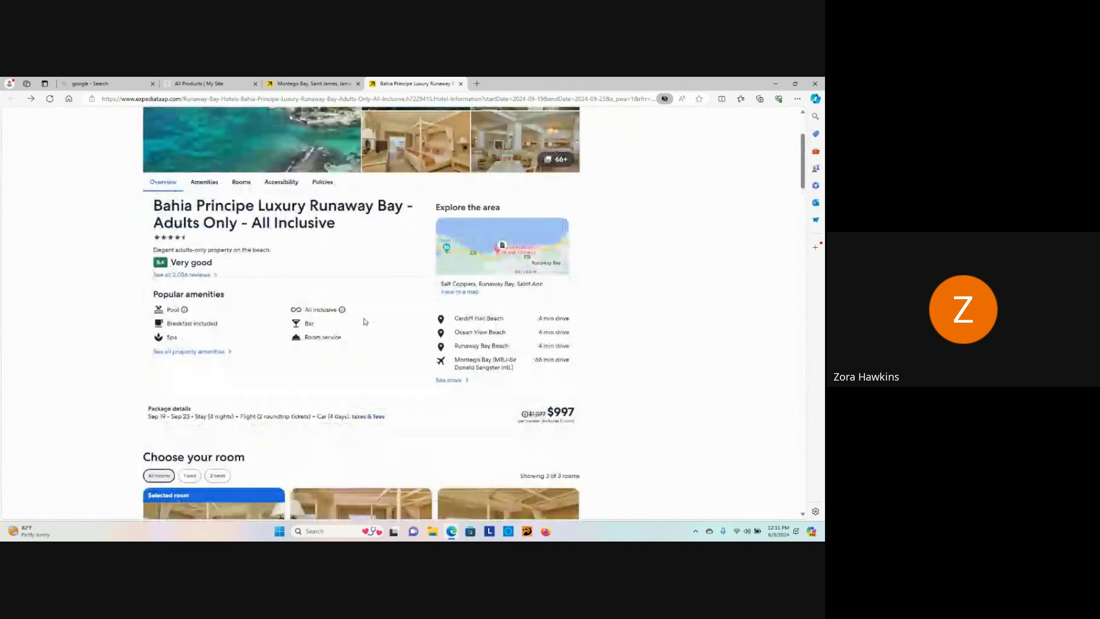
pyautogui.scroll(-4, 364, 322)
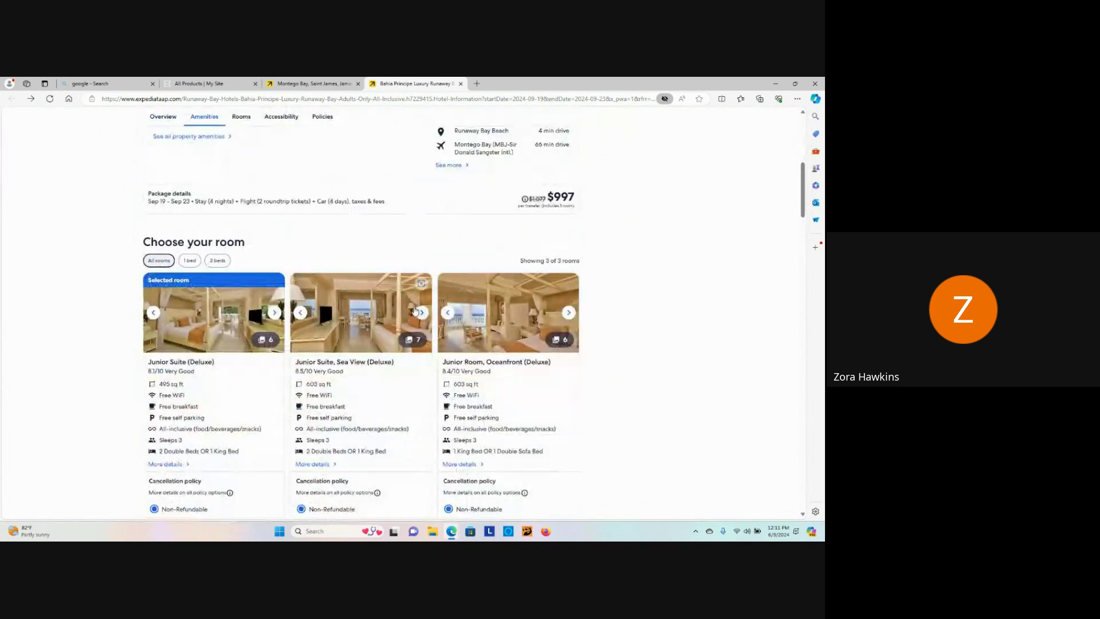
pyautogui.scroll(-2, 412, 312)
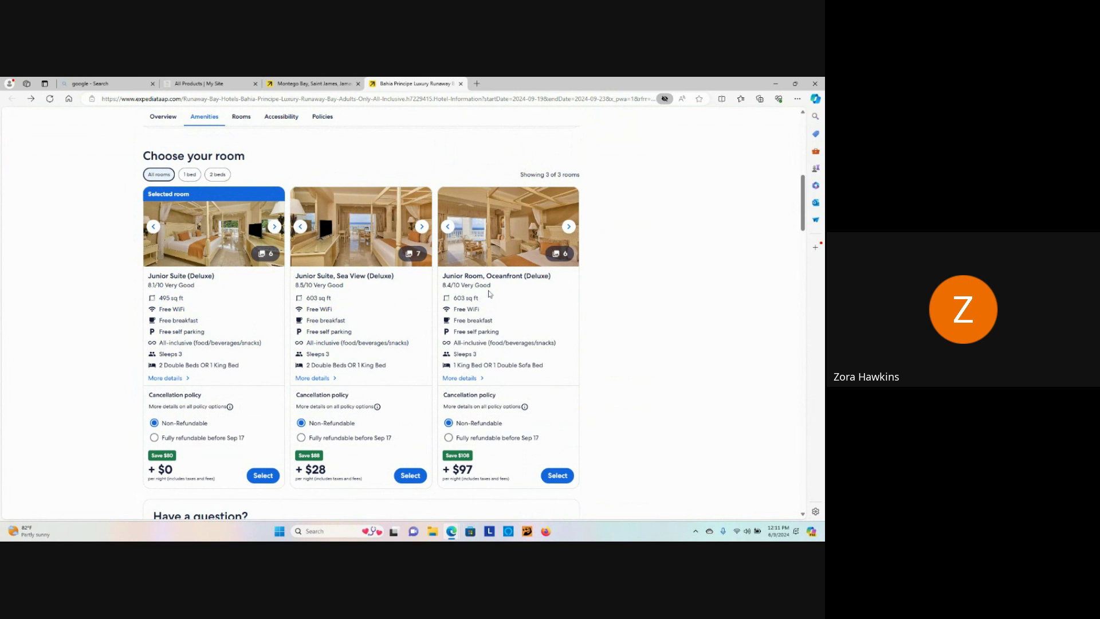
# - Open the room information for the Junior Suite, Sea View (Deluxe) and go through all its photos
pyautogui.click(353, 236)
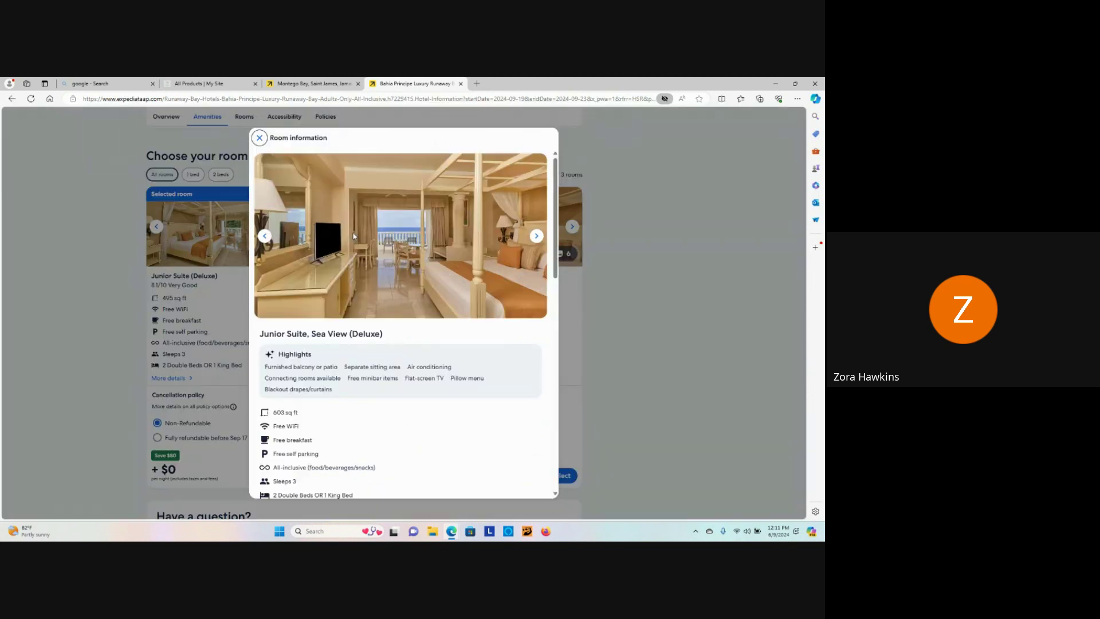
pyautogui.click(536, 236)
pyautogui.click(536, 236)
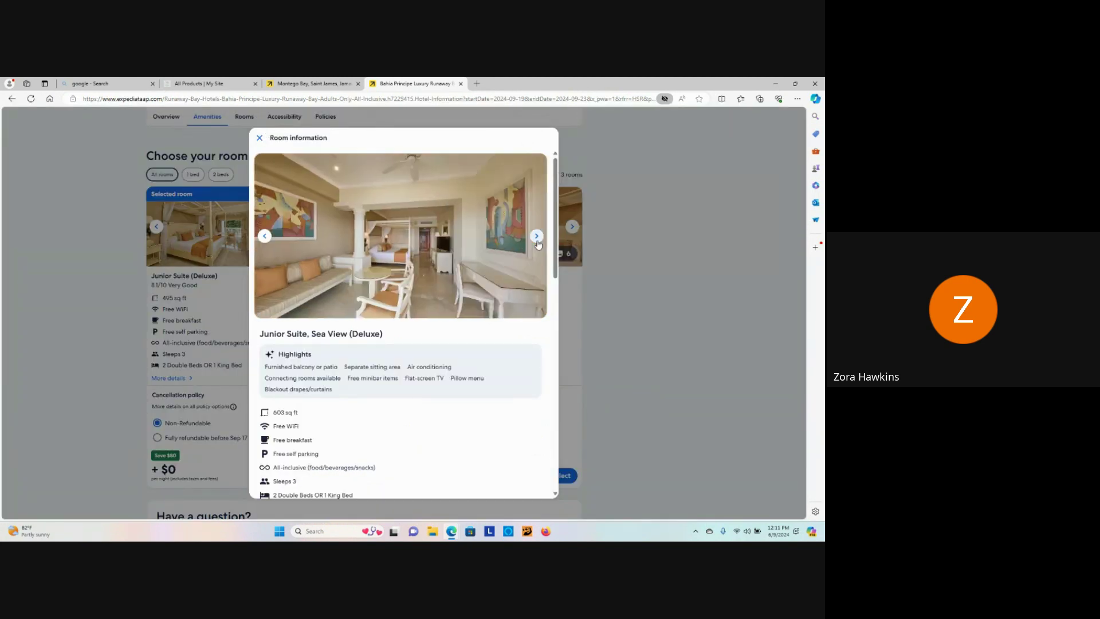
pyautogui.click(537, 240)
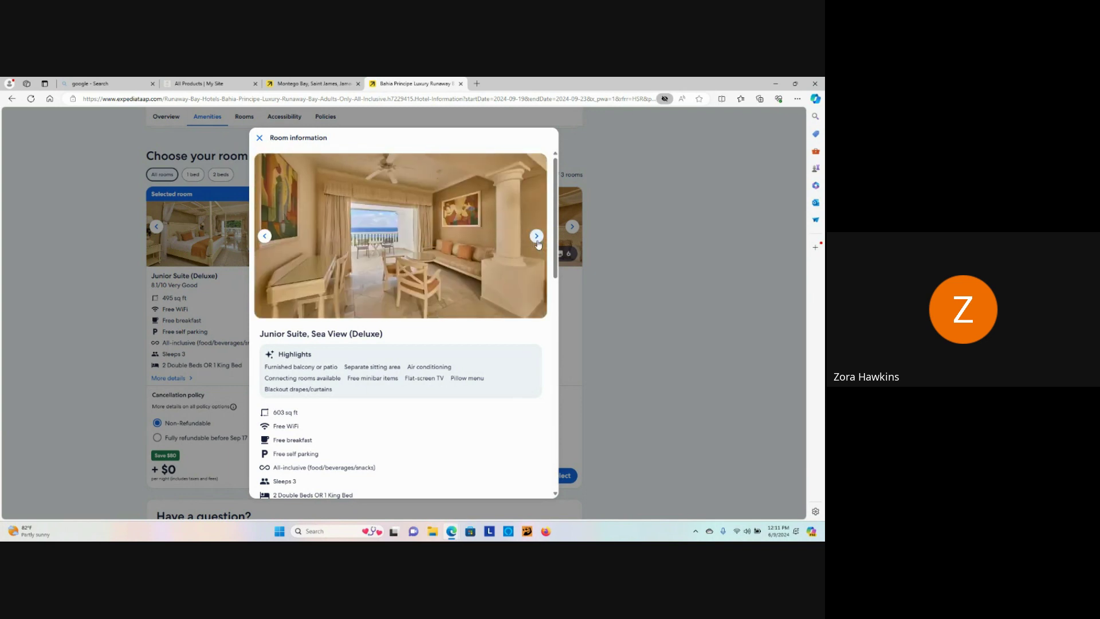
pyautogui.click(537, 241)
pyautogui.click(537, 237)
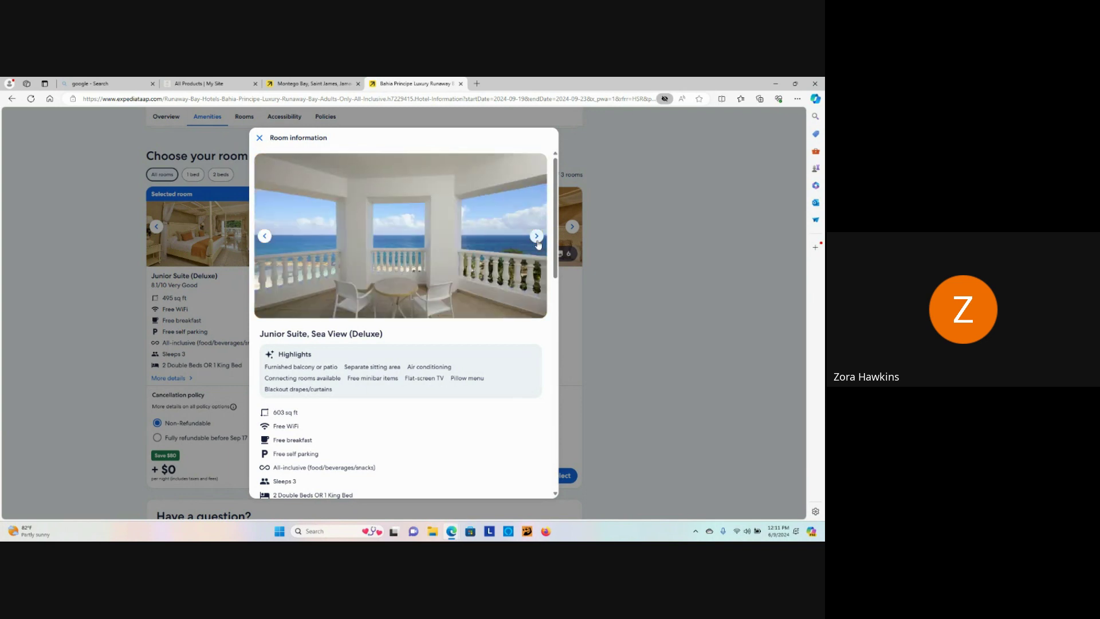
pyautogui.click(537, 237)
pyautogui.click(536, 237)
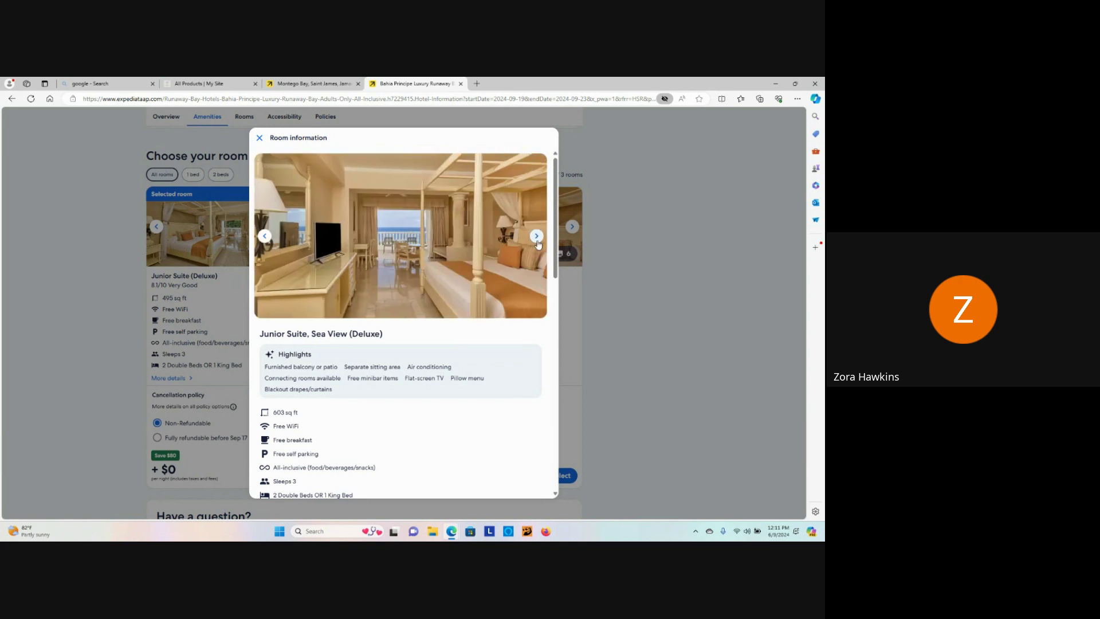
# - Close the Sea View suite's room information, then open the Junior Room, Oceanfront (Deluxe) information, go through all its photos and close it
pyautogui.click(537, 237)
pyautogui.click(259, 137)
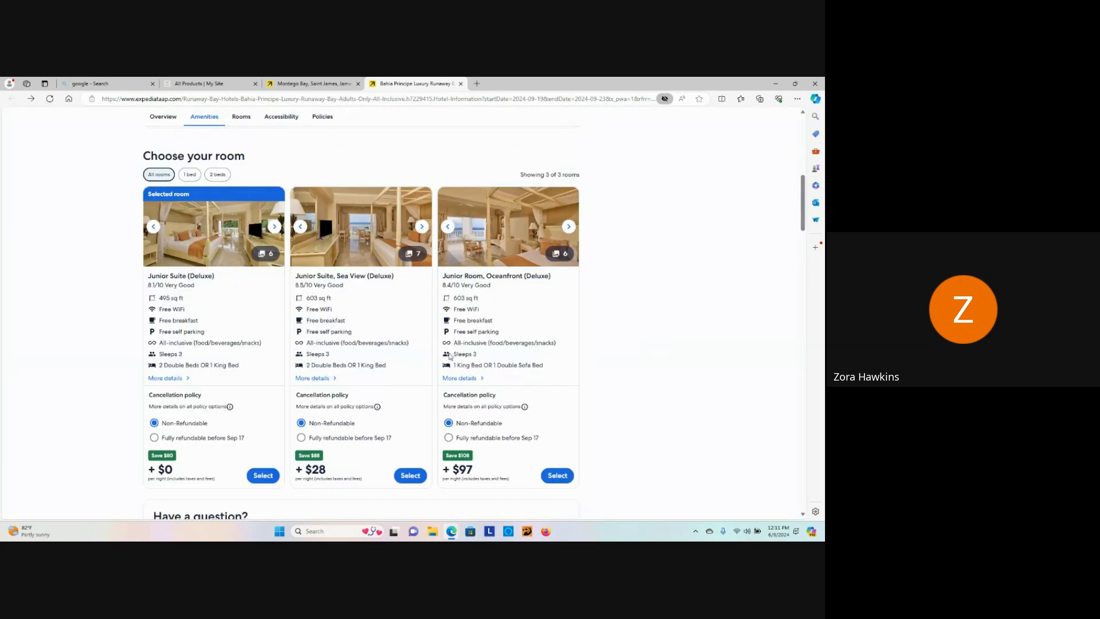
pyautogui.click(507, 231)
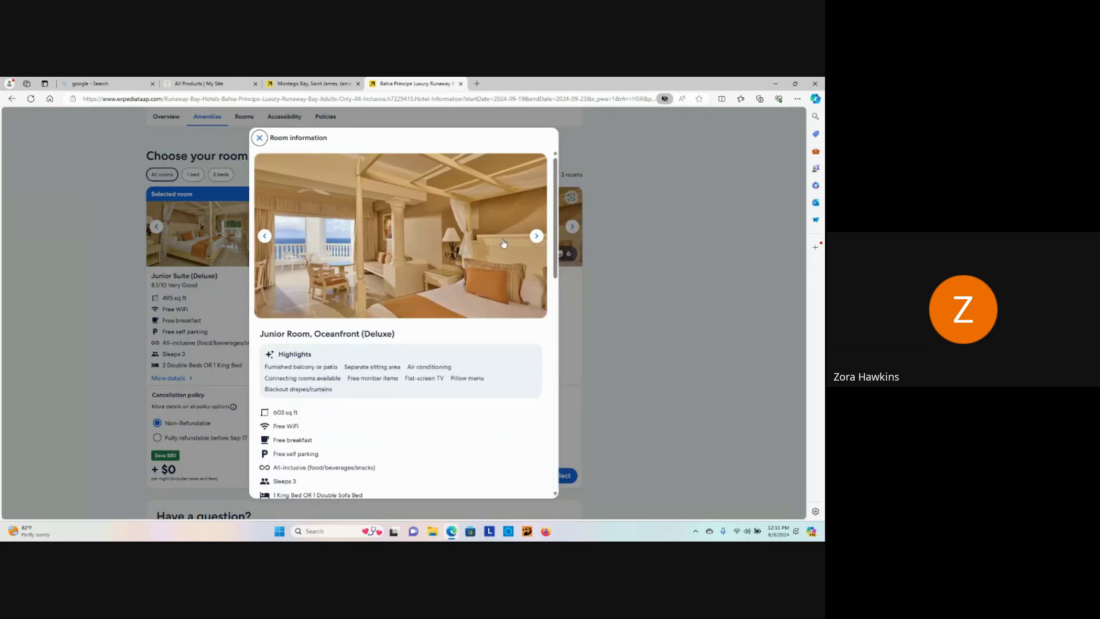
pyautogui.click(537, 237)
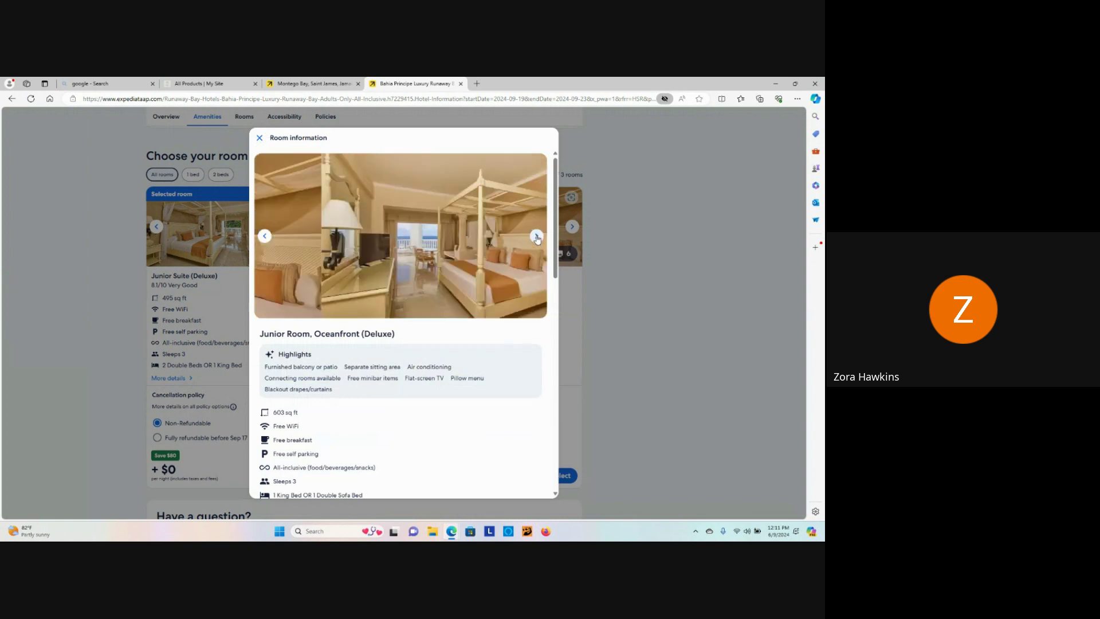
pyautogui.click(537, 236)
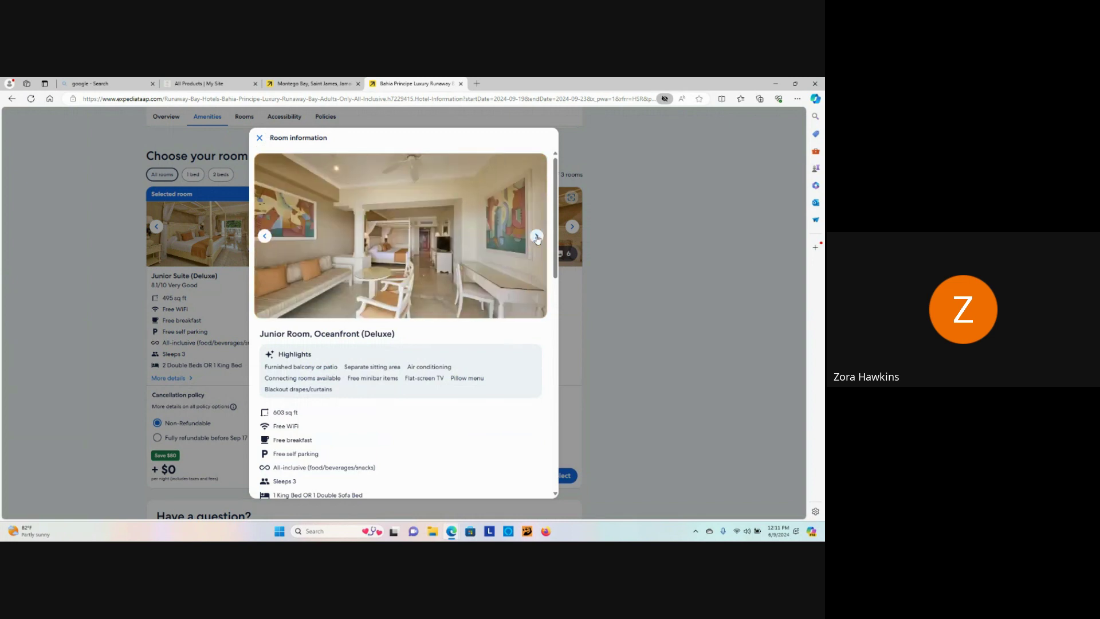
pyautogui.click(537, 237)
pyautogui.click(536, 237)
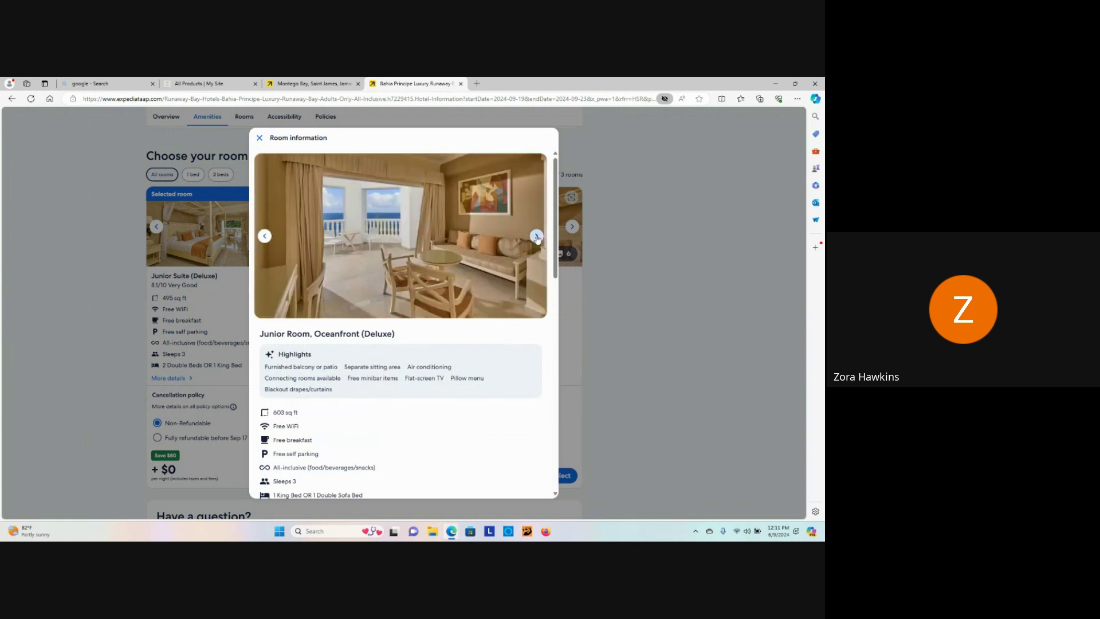
pyautogui.click(537, 237)
pyautogui.click(537, 236)
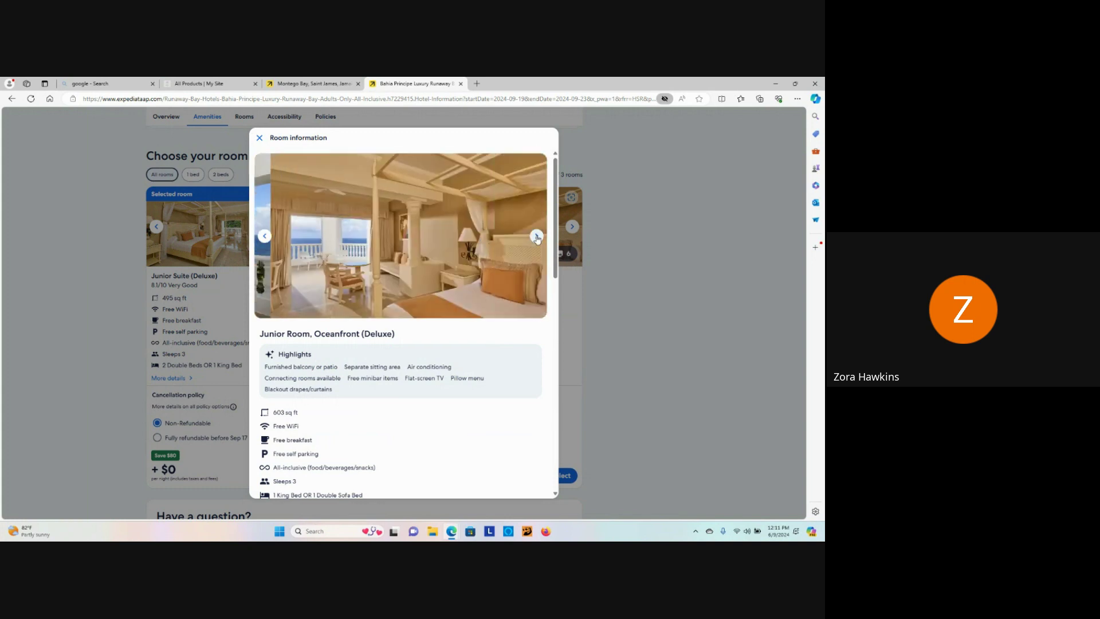
pyautogui.click(259, 138)
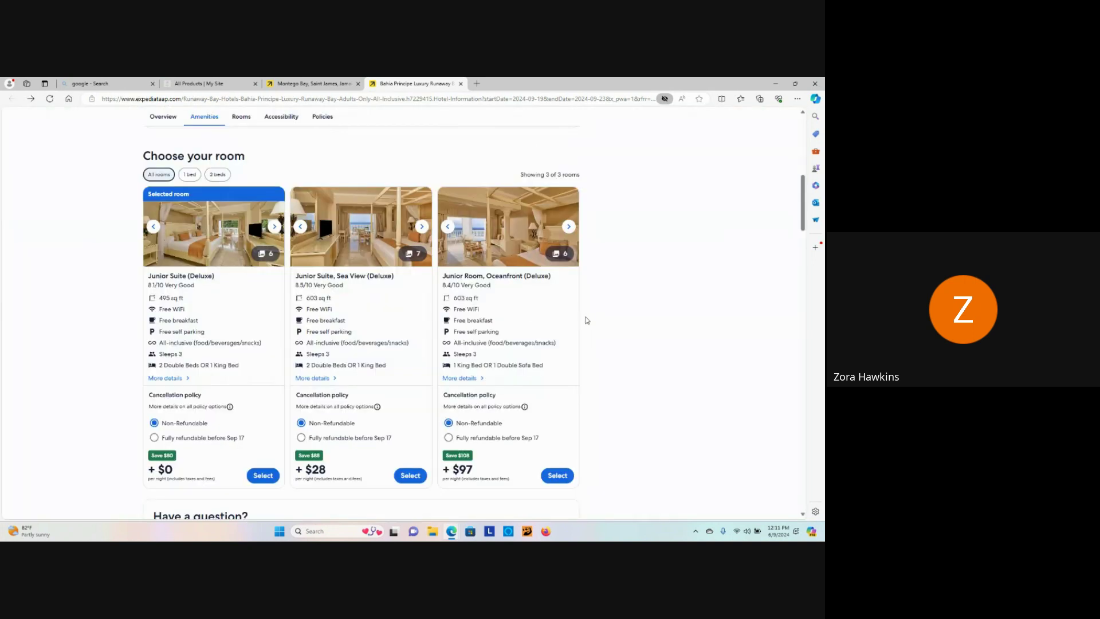
# - Compare the three rooms' features, cancellation policies and nightly price differences, and continue with a room to the departing flight selection
pyautogui.scroll(-1, 586, 320)
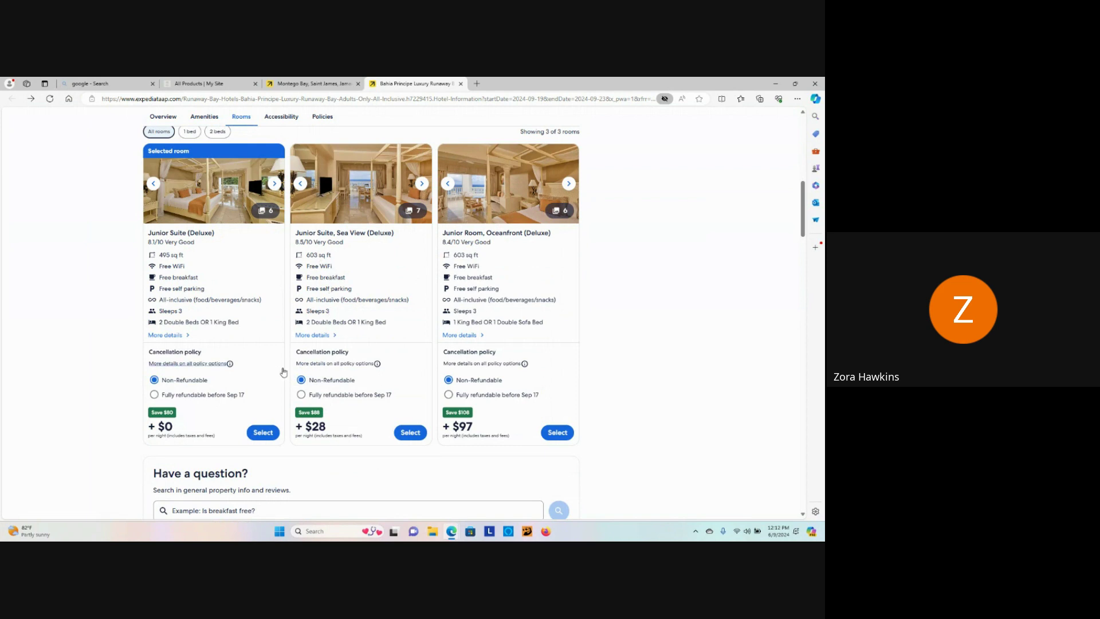
pyautogui.scroll(-1, 375, 347)
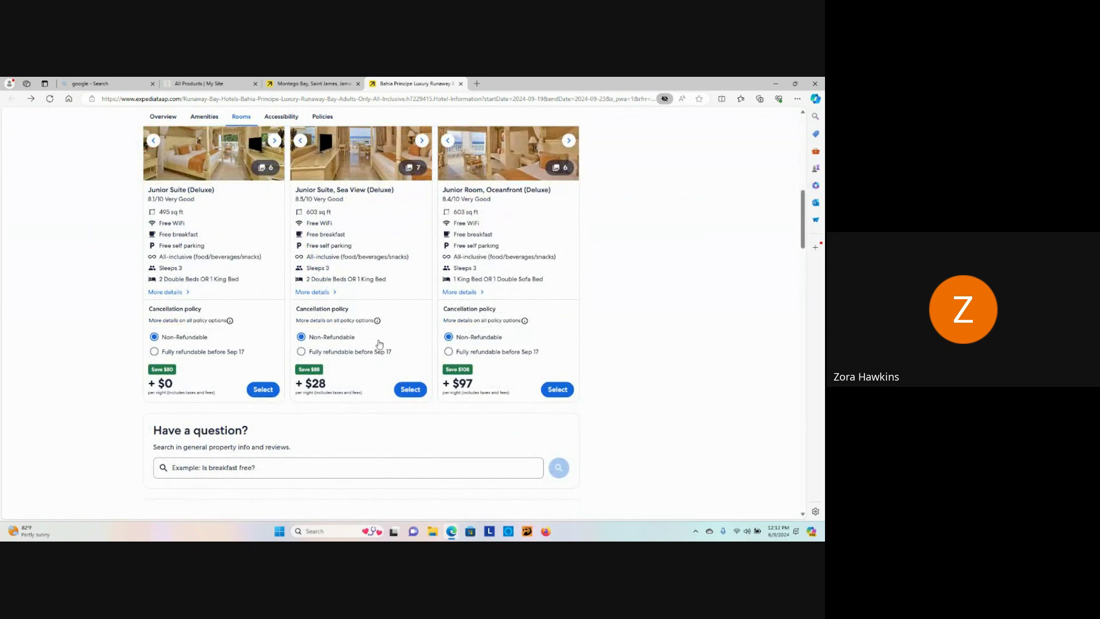
pyautogui.click(319, 293)
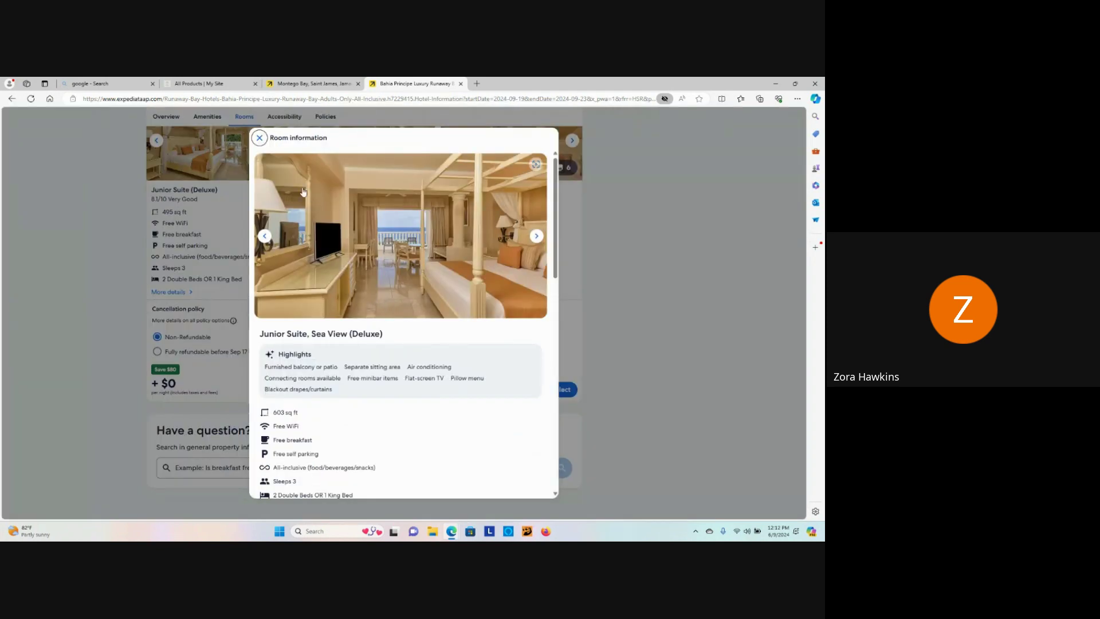
pyautogui.click(259, 138)
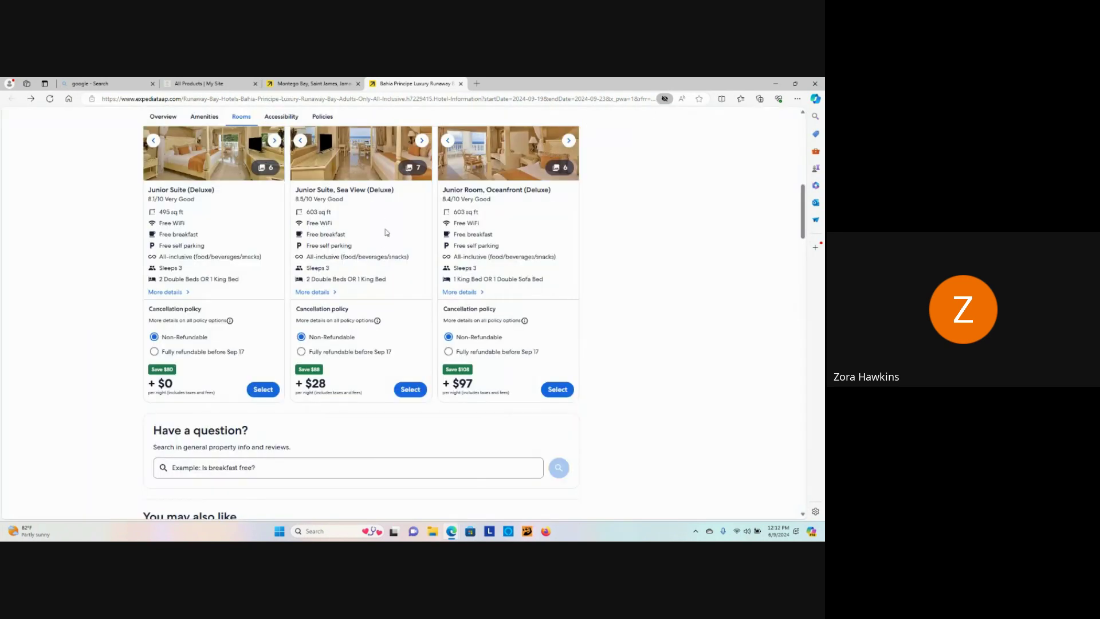
pyautogui.scroll(1, 483, 238)
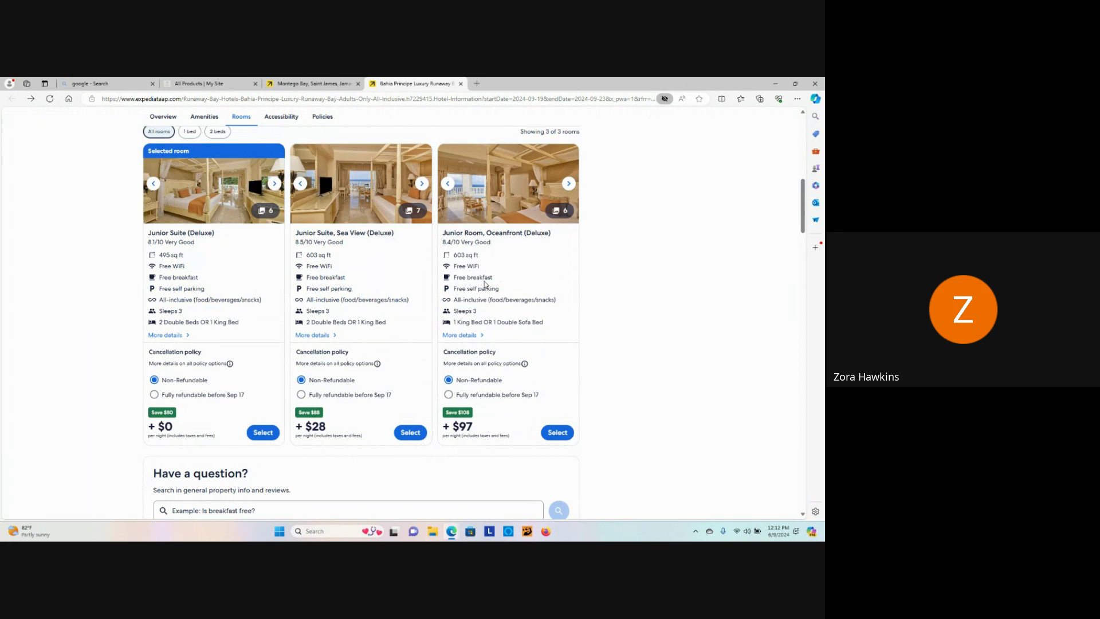
pyautogui.scroll(-2, 484, 285)
pyautogui.scroll(2, 485, 285)
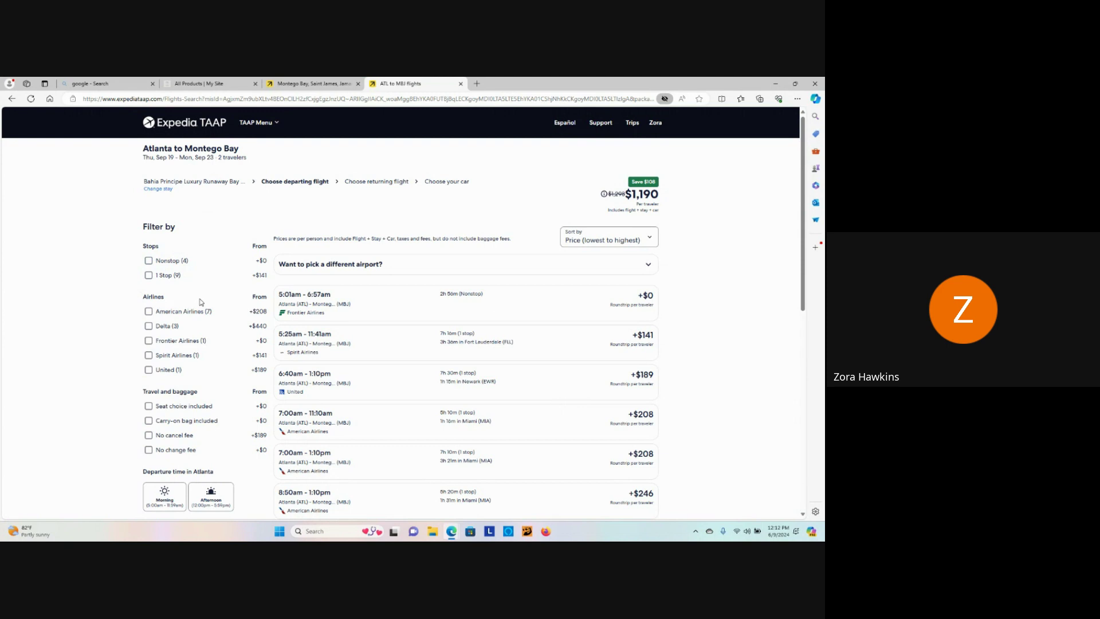
# - Review the departing flights from Atlanta to Montego Bay and the filters for stops, airlines, baggage, departure and arrival times, and layover airports
pyautogui.scroll(-1, 200, 302)
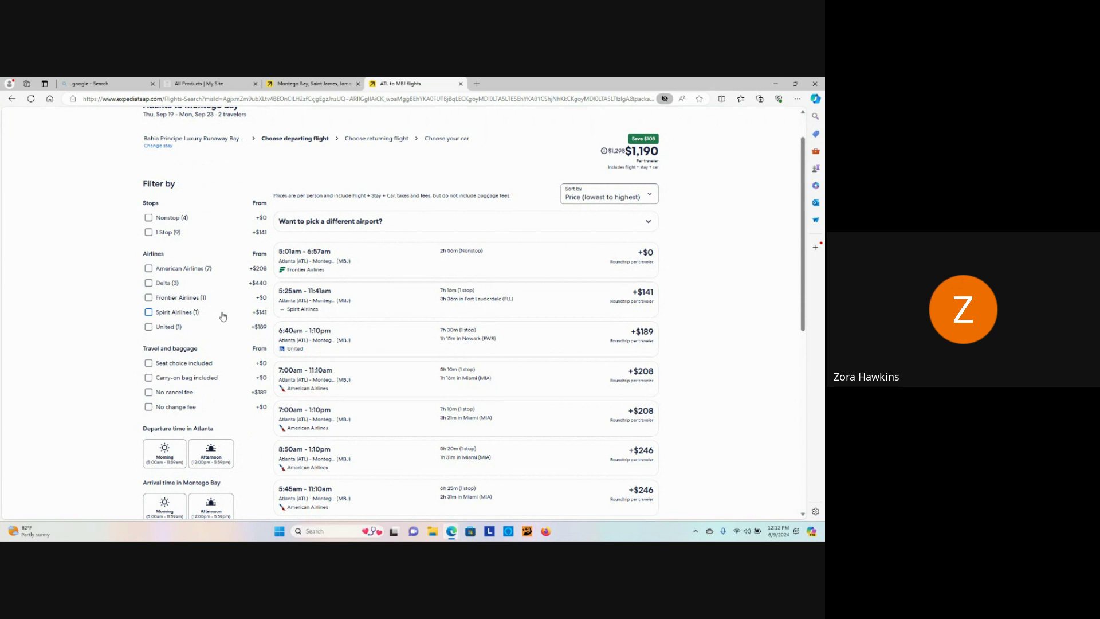
pyautogui.scroll(-1, 222, 316)
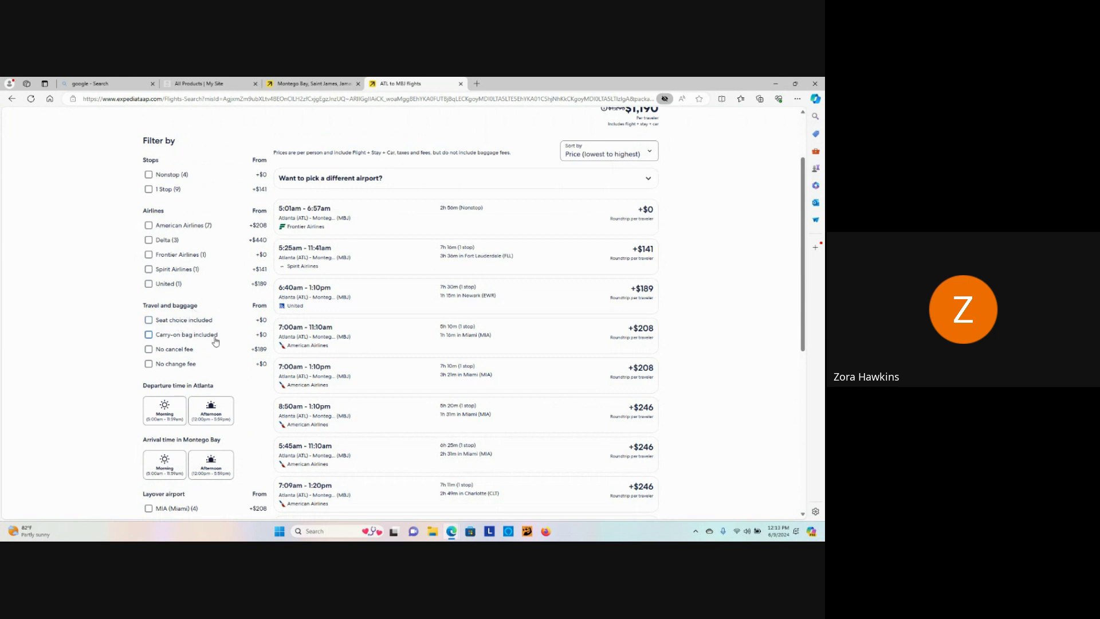
pyautogui.scroll(-1, 223, 368)
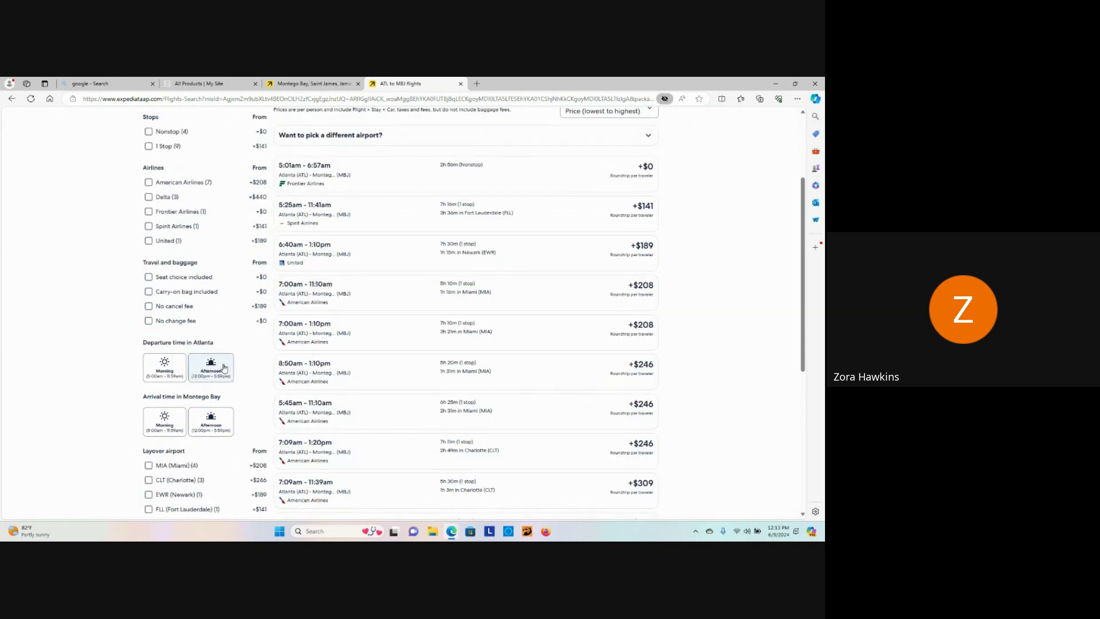
pyautogui.scroll(-1, 224, 368)
pyautogui.scroll(-1, 234, 372)
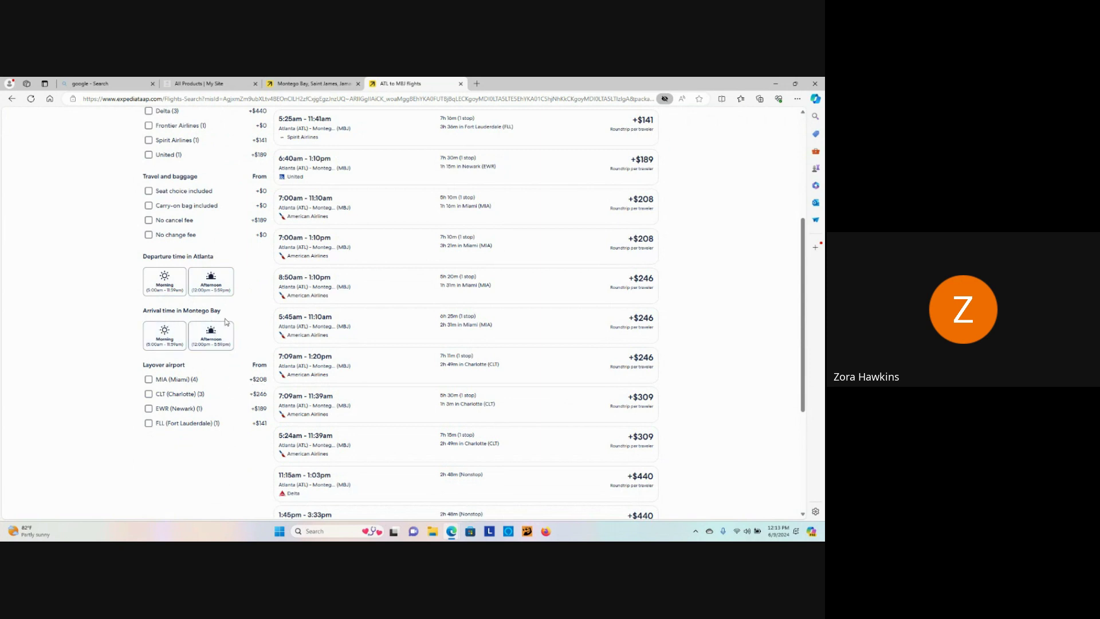
pyautogui.scroll(-2, 202, 382)
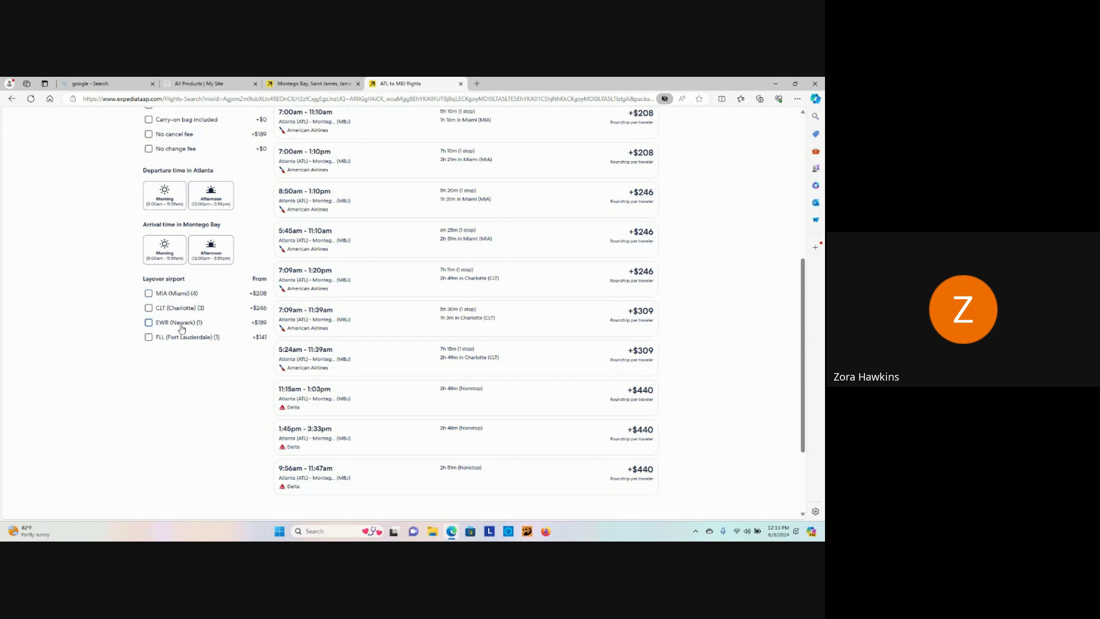
pyautogui.scroll(5, 481, 341)
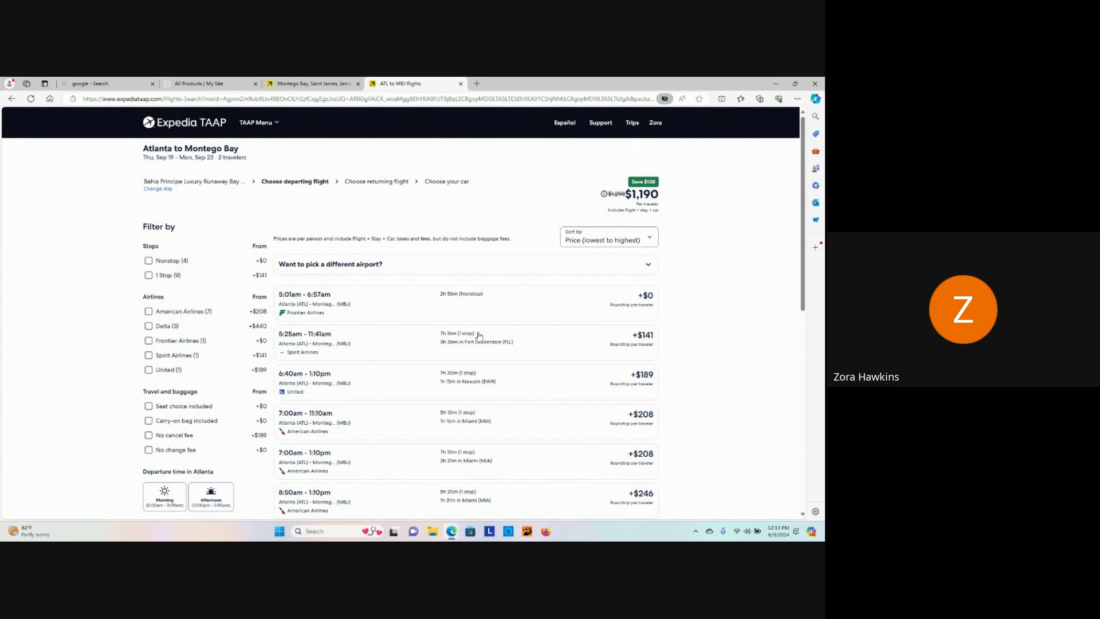
pyautogui.scroll(-1, 480, 337)
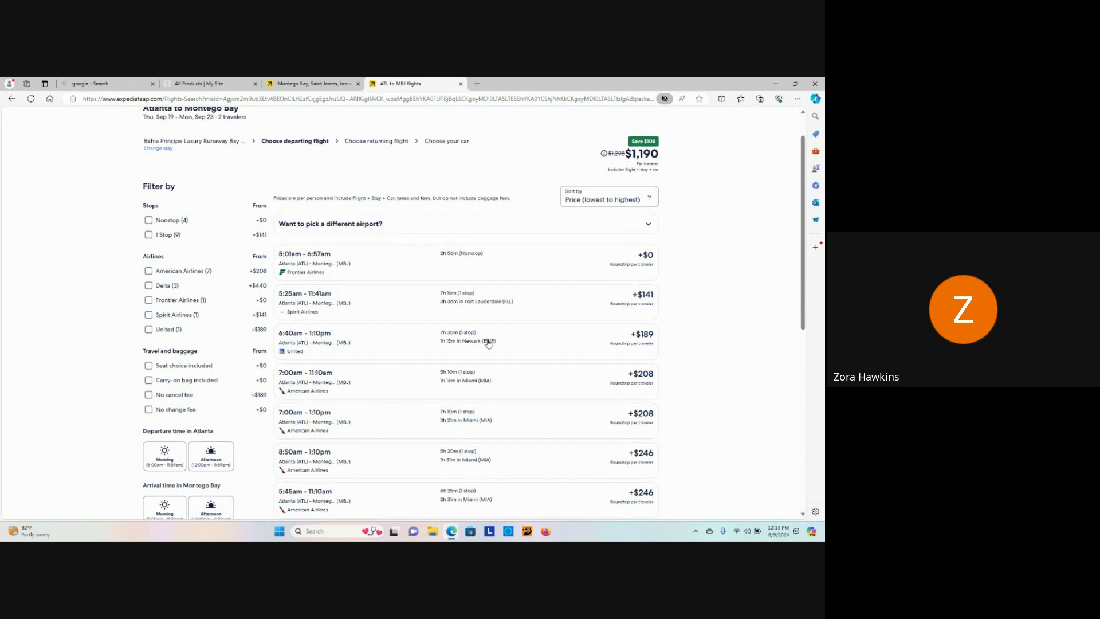
pyautogui.scroll(1, 488, 342)
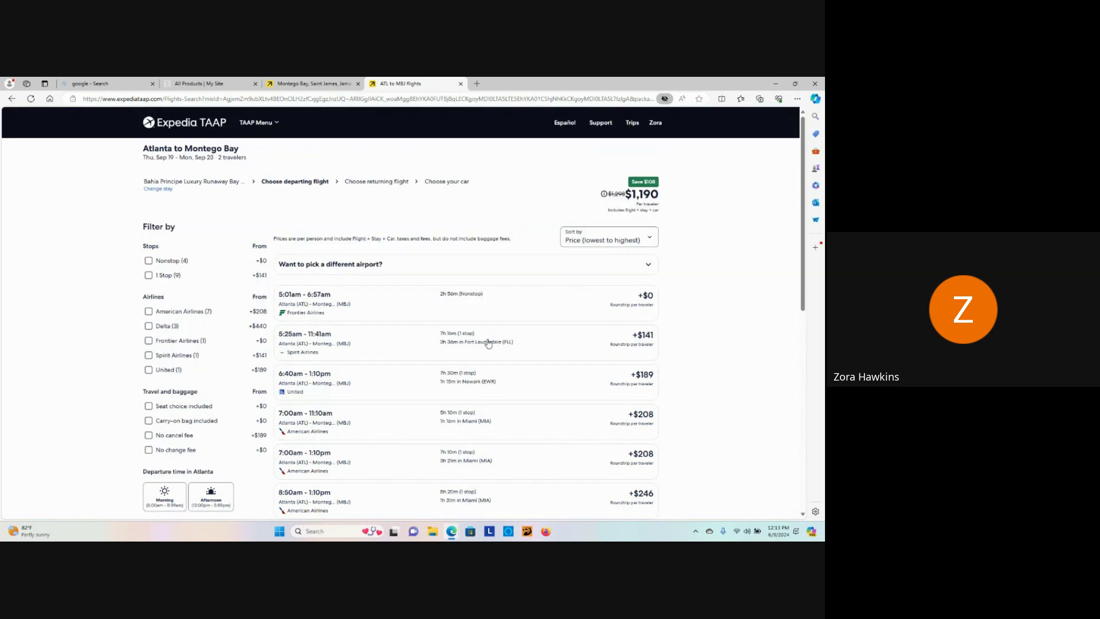
pyautogui.scroll(-1, 488, 342)
pyautogui.scroll(-2, 488, 343)
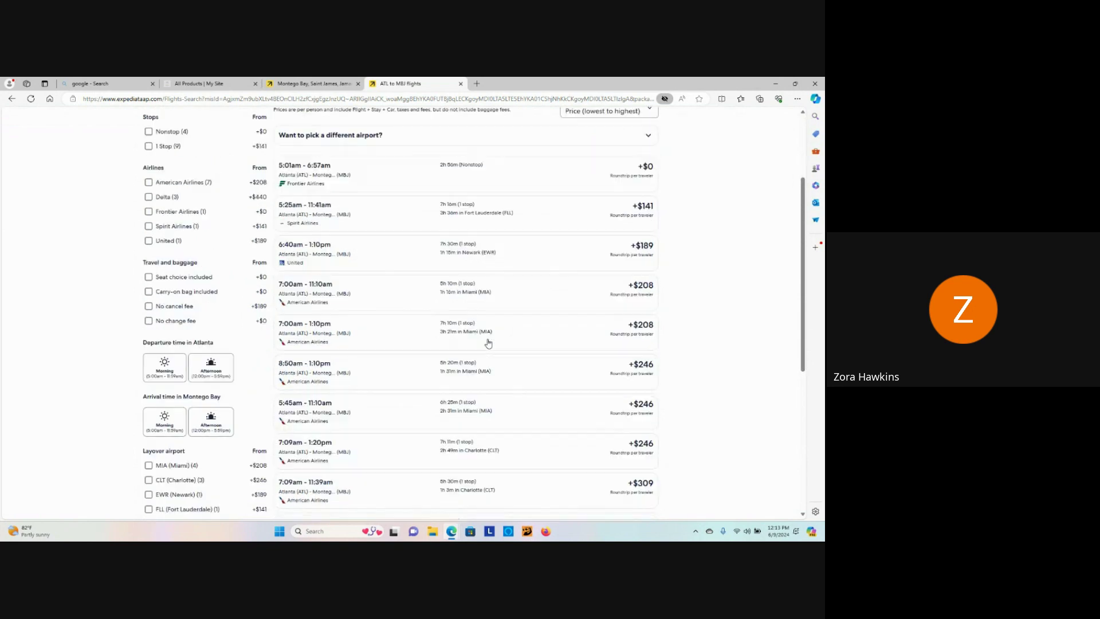
pyautogui.scroll(-2, 488, 342)
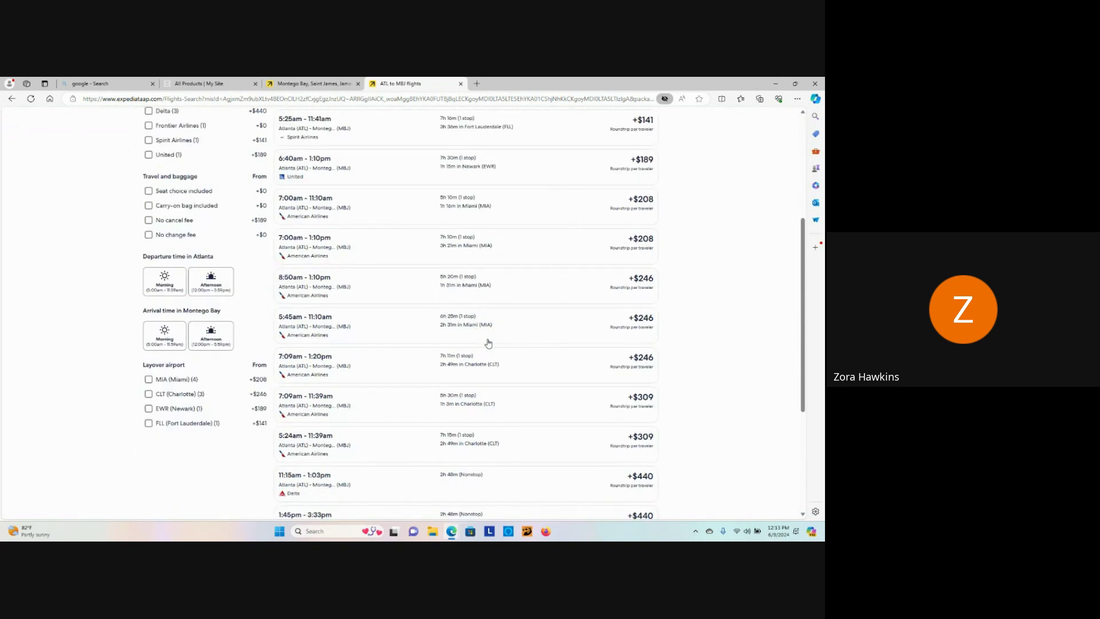
# - Filter departing flights to afternoon departures from Atlanta and choose the Delta 1:45pm - 3:33pm nonstop with the Refundable Main Cabin fare
pyautogui.click(211, 281)
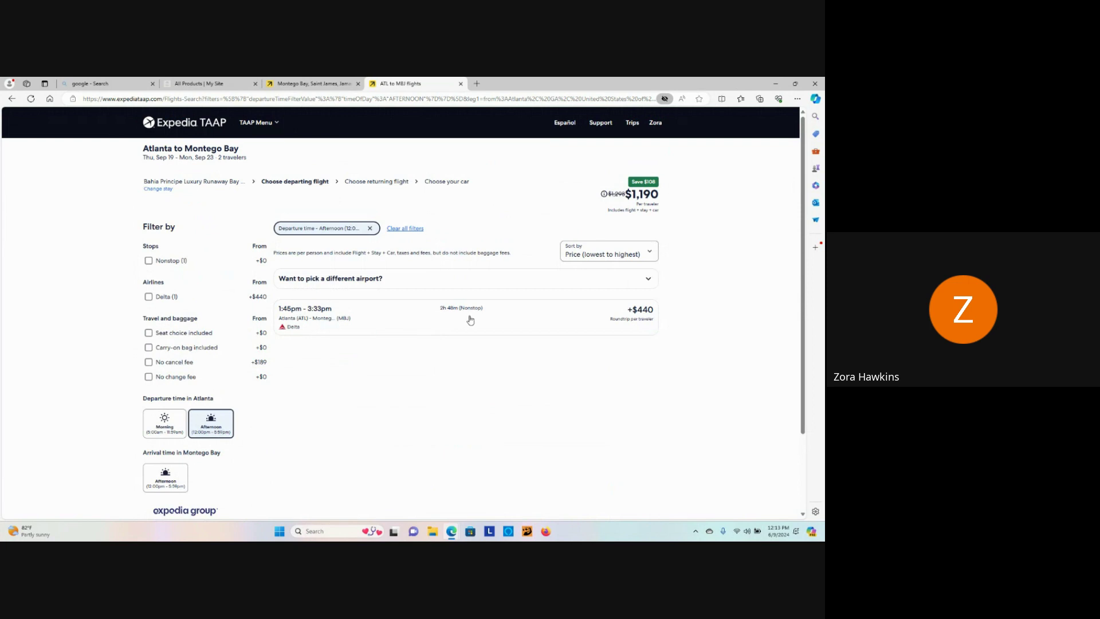
pyautogui.click(494, 318)
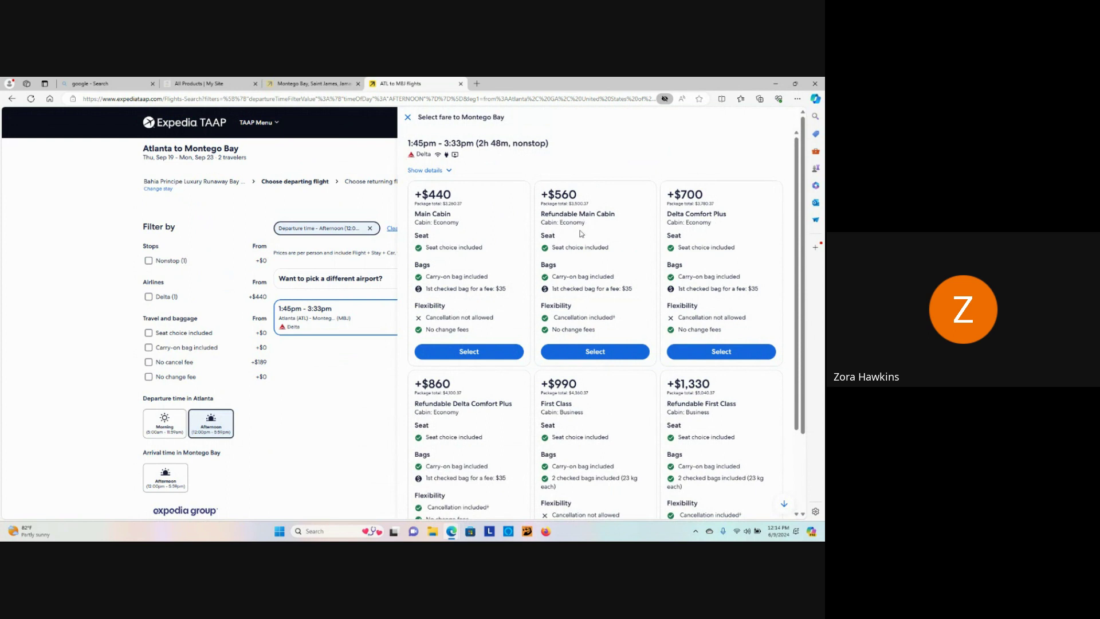
pyautogui.click(577, 358)
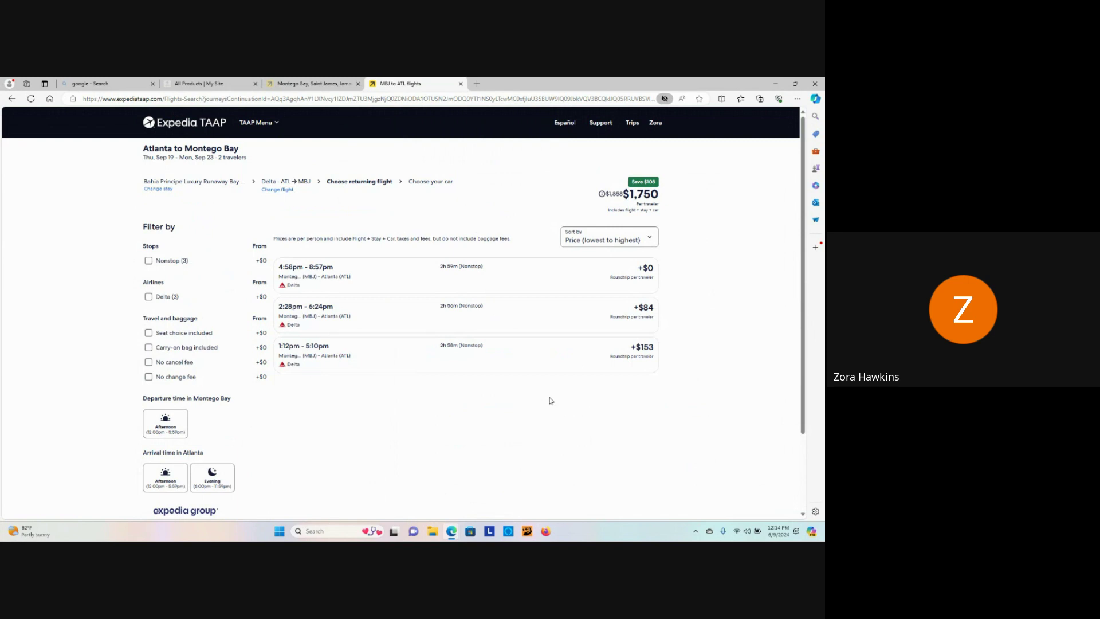
# - Choose the Delta 2:28pm - 6:24pm nonstop as the returning flight to Atlanta with the Refundable Main Cabin fare
pyautogui.click(347, 327)
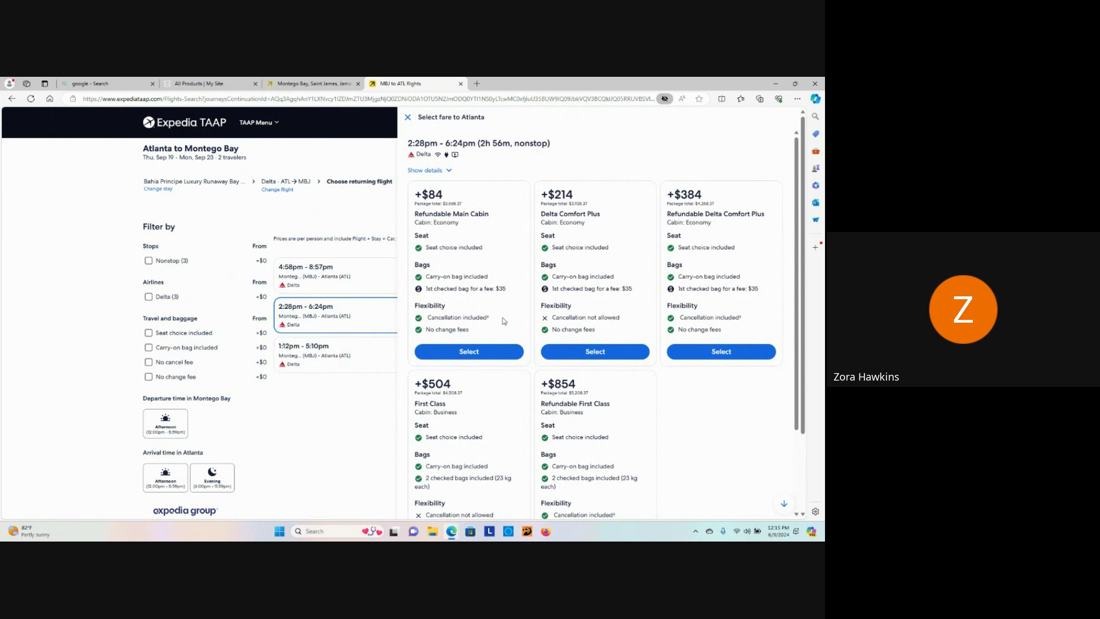
pyautogui.click(493, 351)
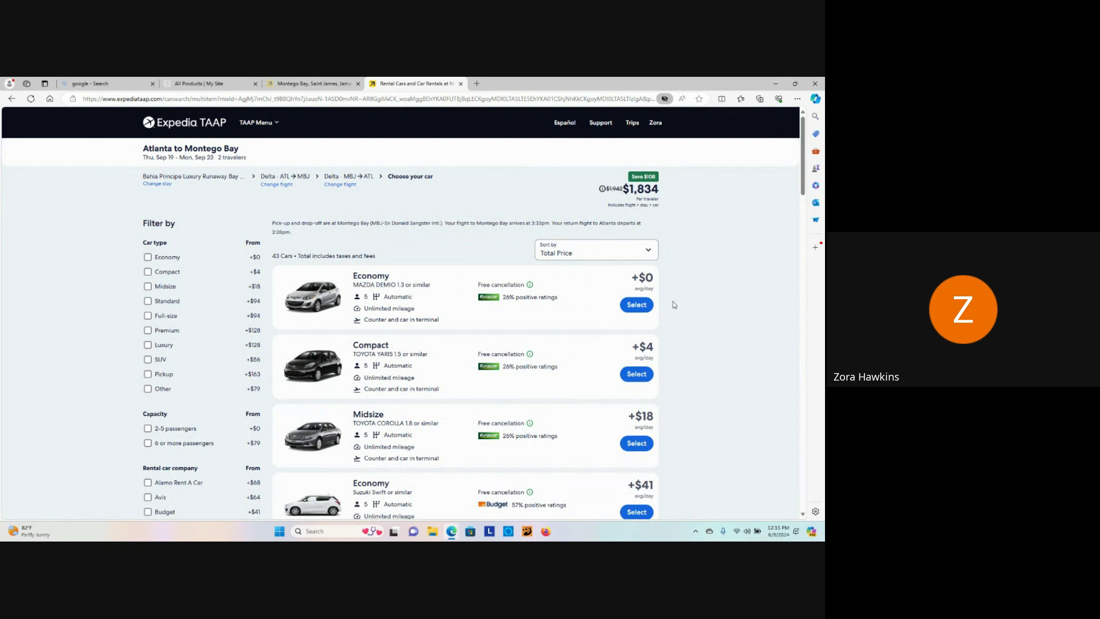
# - Compare the rental cars at Montego Bay airport and select the Midsize Toyota Corolla 1.8 or similar for the package
pyautogui.scroll(-2, 674, 305)
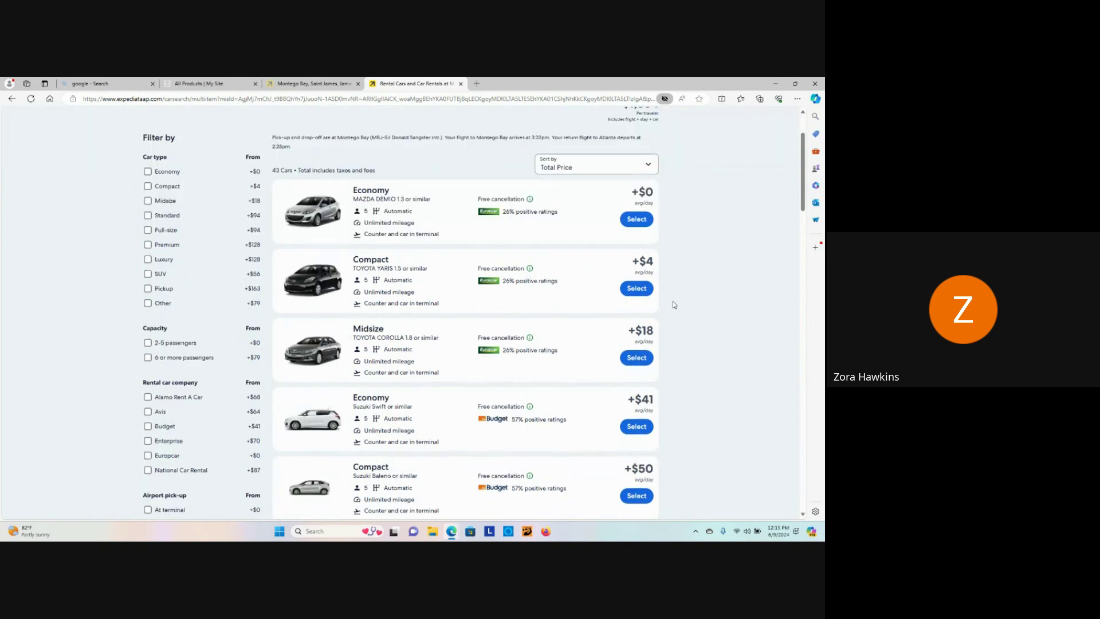
pyautogui.scroll(1, 675, 305)
pyautogui.scroll(-1, 674, 304)
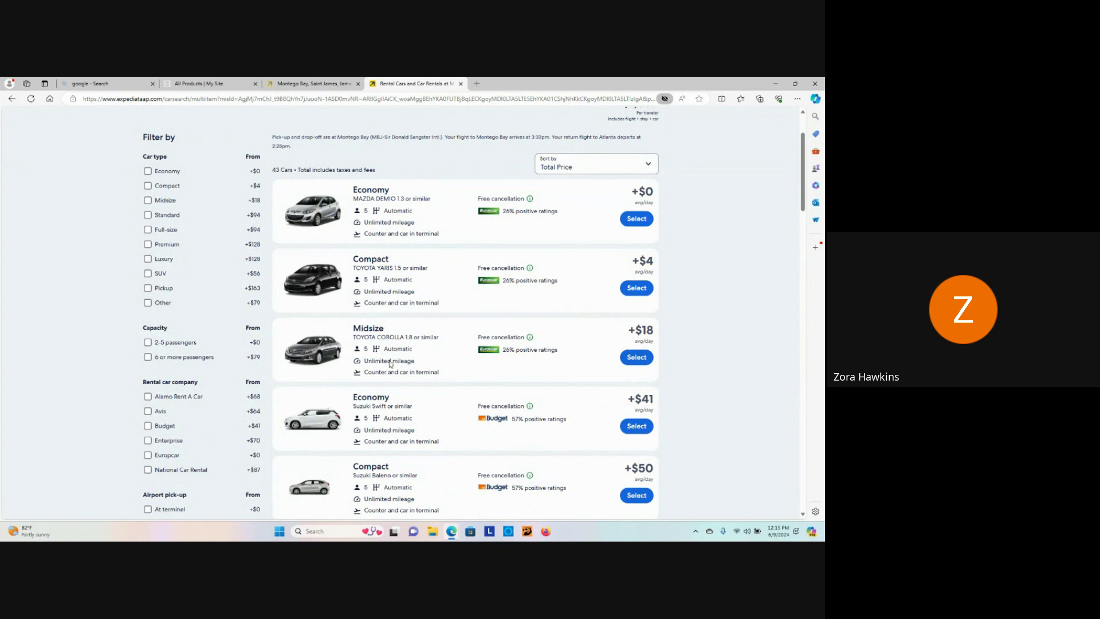
pyautogui.click(630, 355)
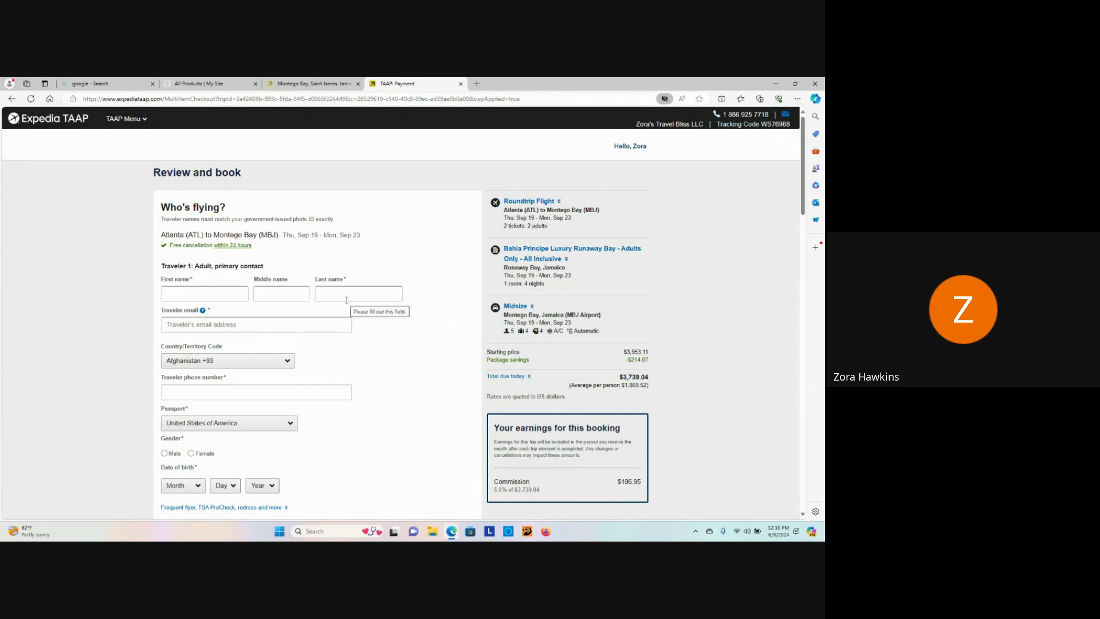
# - Review the traveler details, seat selection, hotel check-in and driver sections of the Review and book page
pyautogui.scroll(-2, 313, 331)
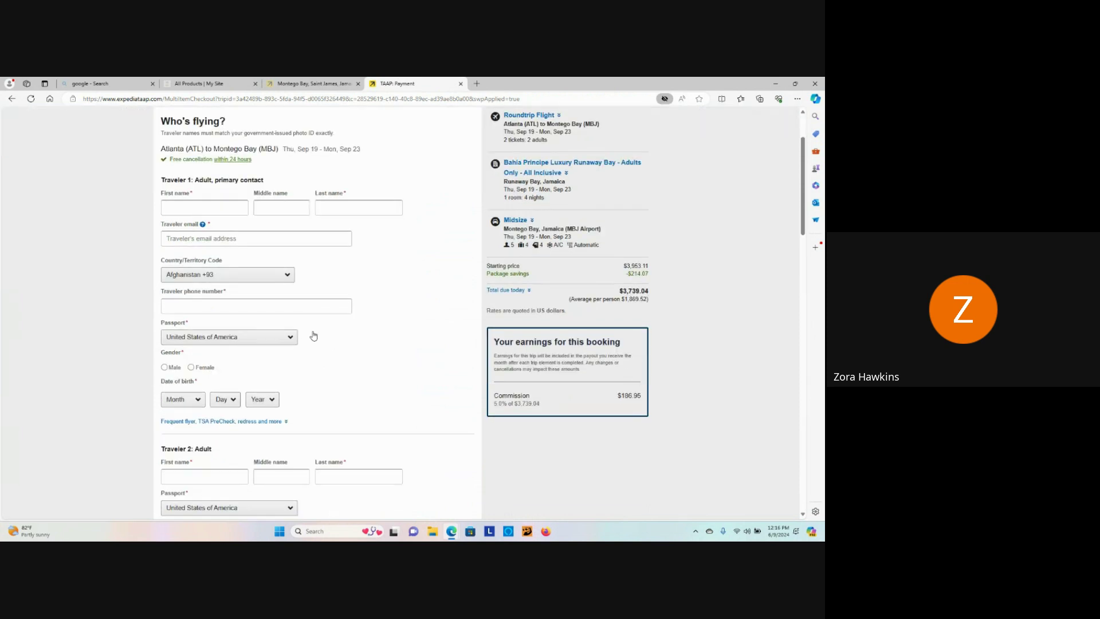
pyautogui.scroll(-2, 285, 278)
pyautogui.scroll(-2, 315, 288)
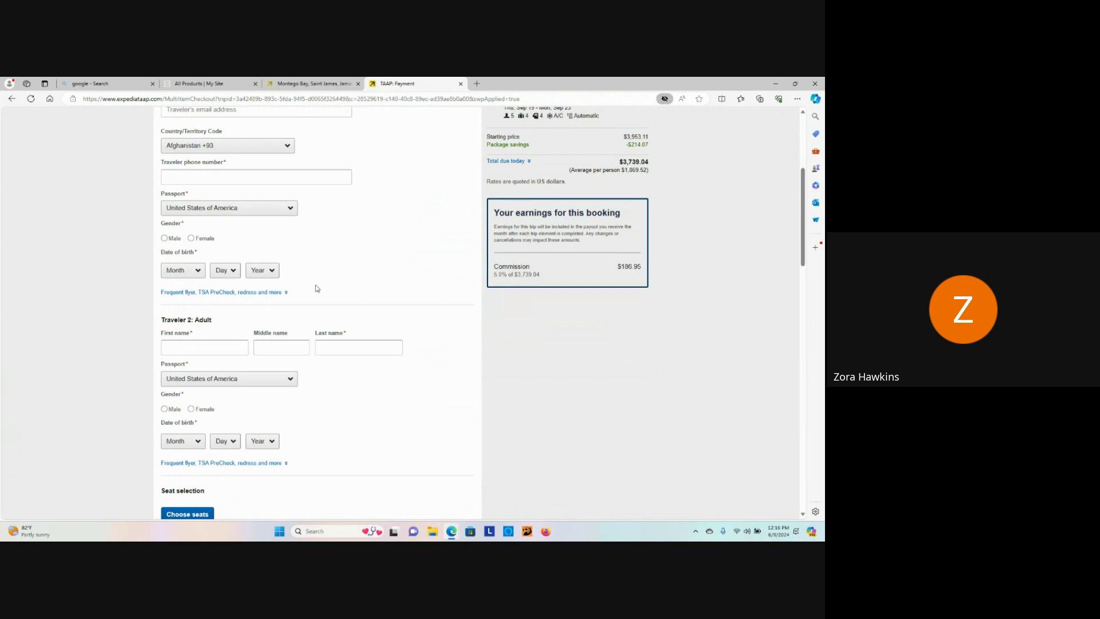
pyautogui.scroll(-4, 317, 288)
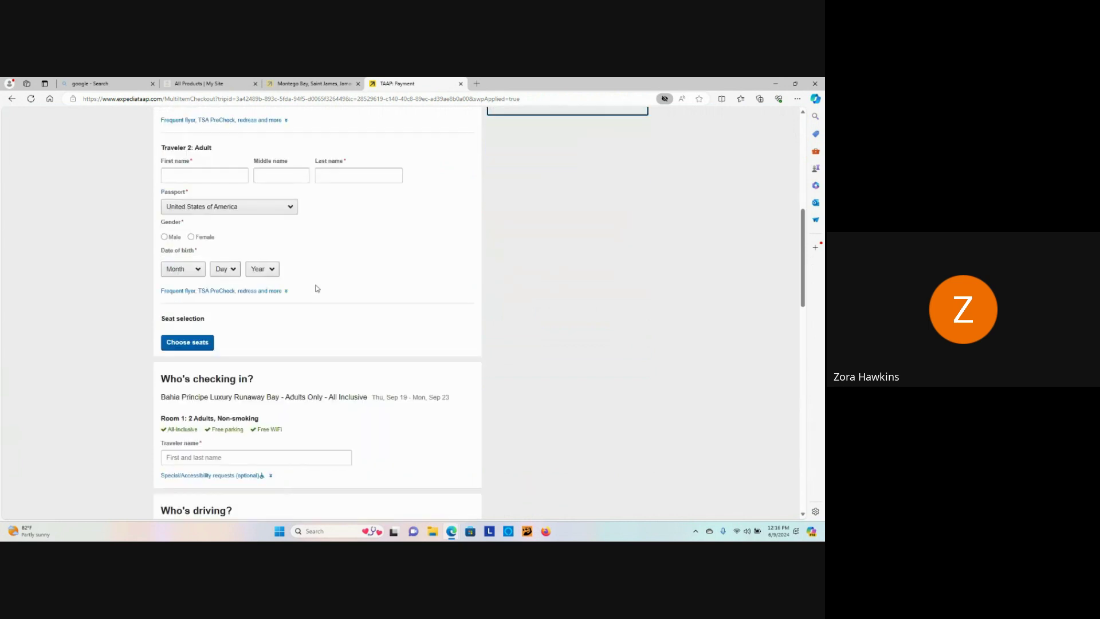
pyautogui.scroll(2, 318, 288)
pyautogui.scroll(-3, 317, 288)
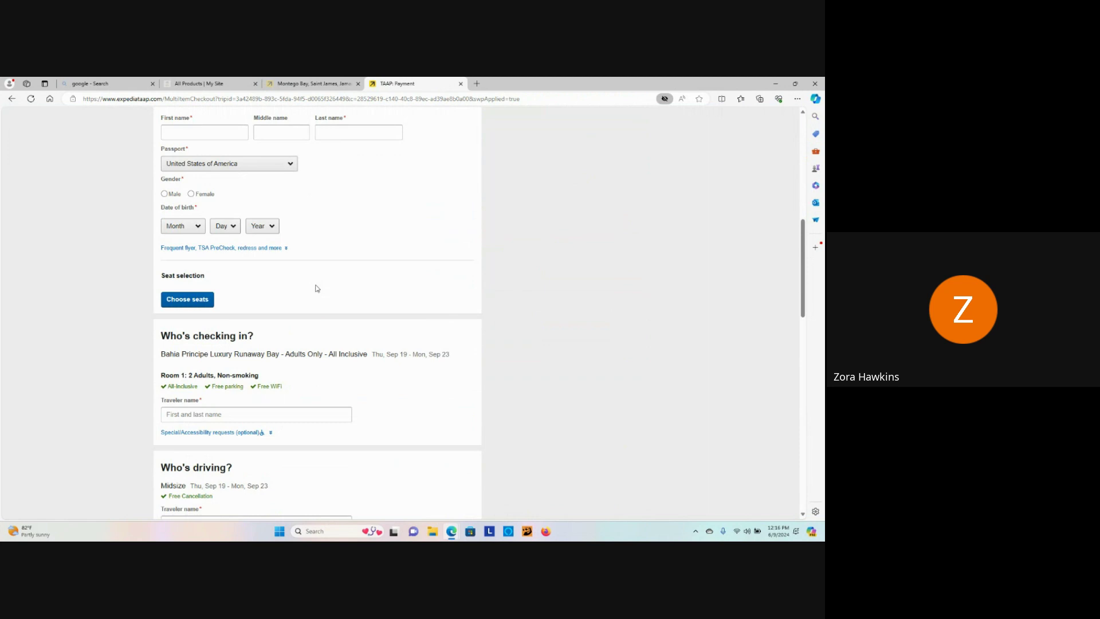
pyautogui.scroll(1, 317, 288)
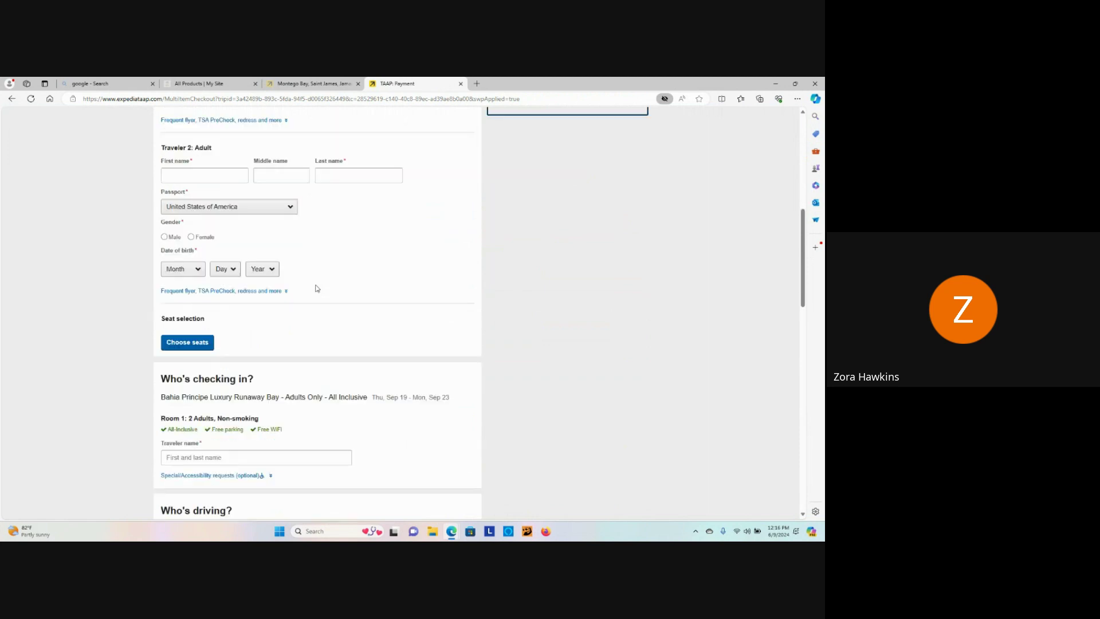
pyautogui.scroll(-1, 316, 287)
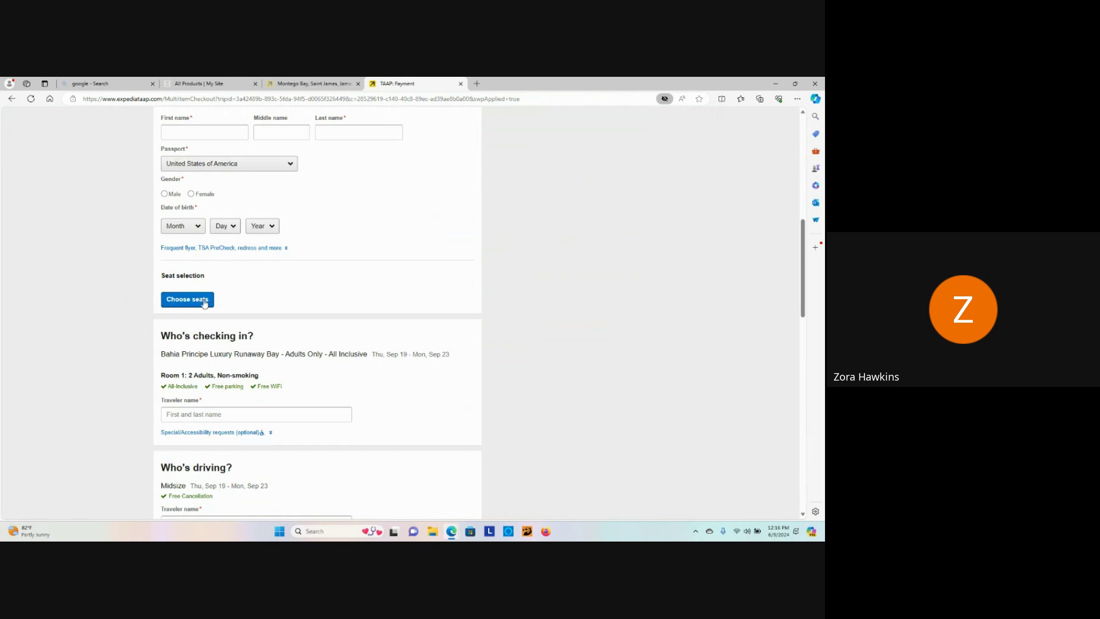
pyautogui.scroll(-2, 269, 285)
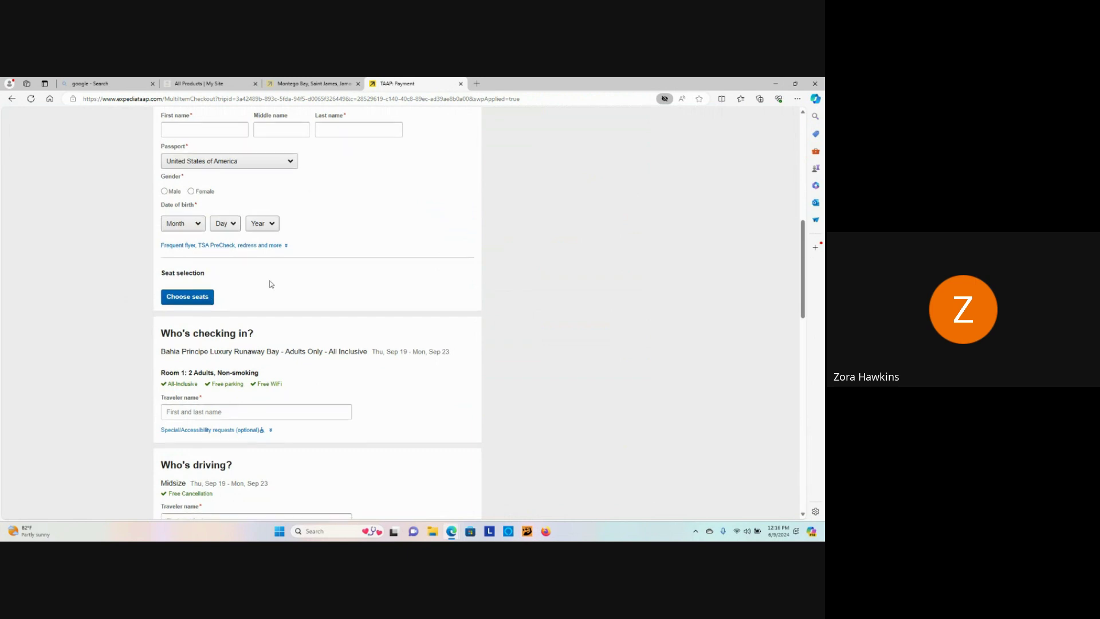
pyautogui.scroll(-1, 269, 285)
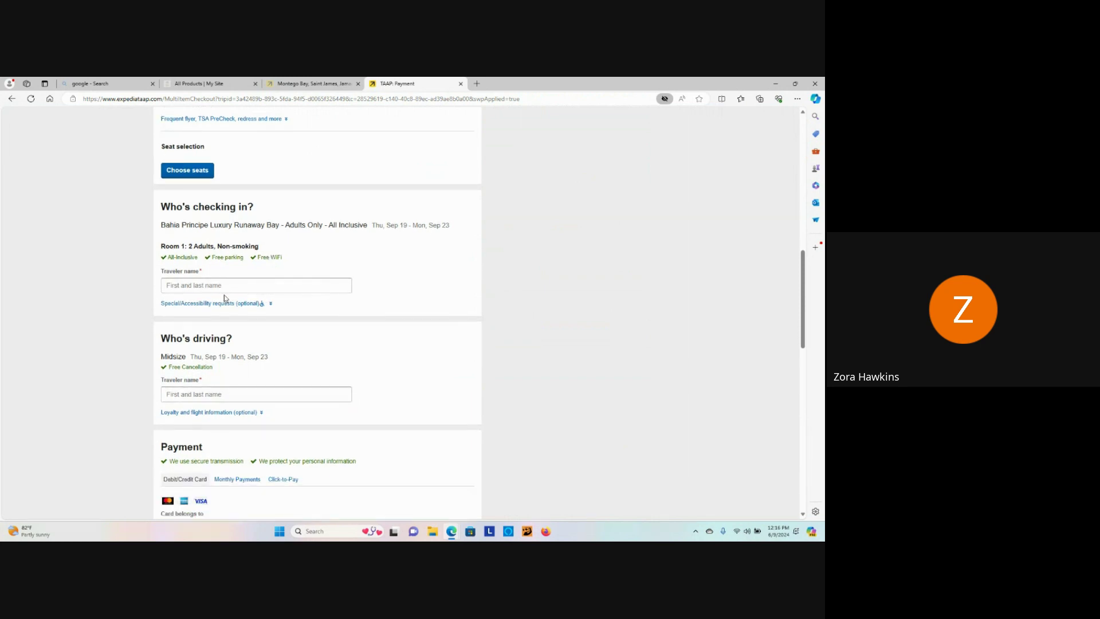
pyautogui.scroll(-1, 256, 334)
pyautogui.scroll(-2, 229, 326)
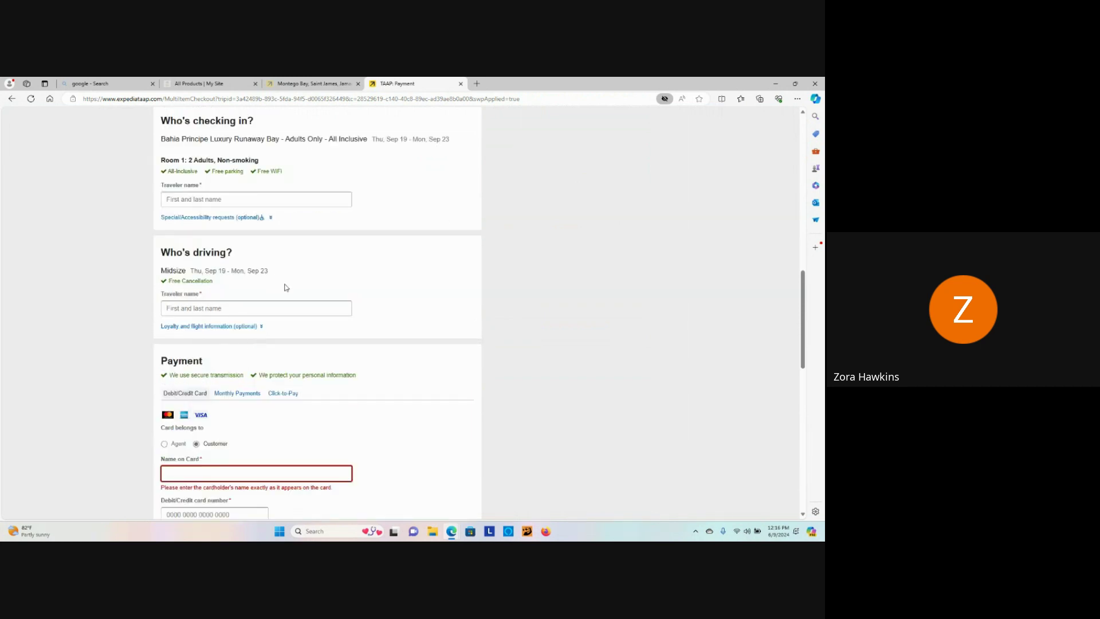
# - Examine the payment section's card owner, card details and billing address fields, down to the confirmation email
pyautogui.scroll(-2, 246, 309)
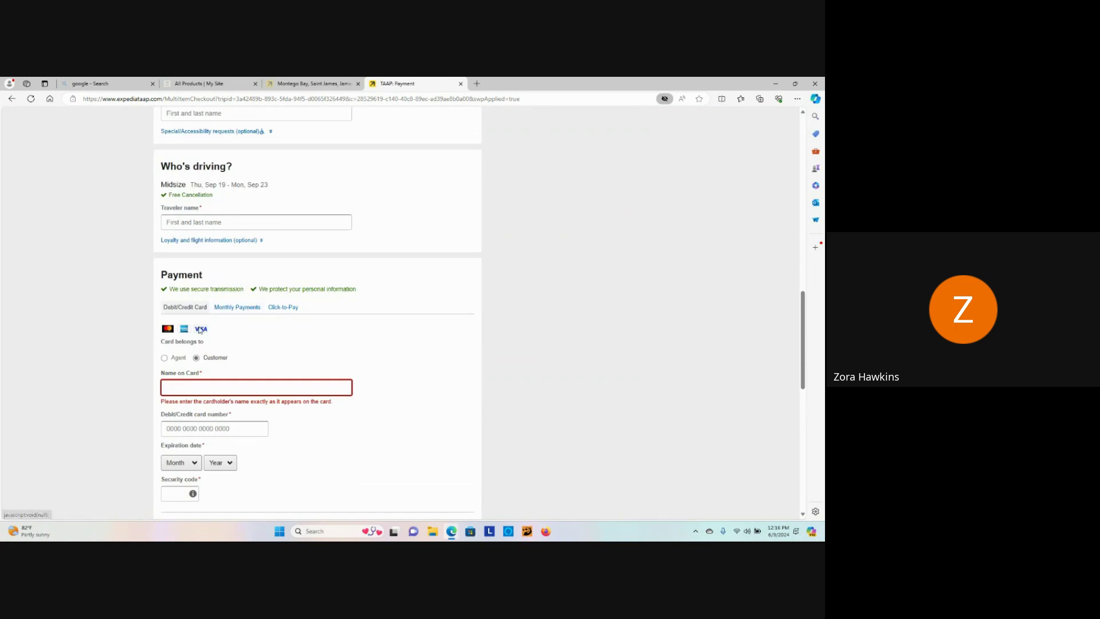
pyautogui.scroll(-1, 318, 320)
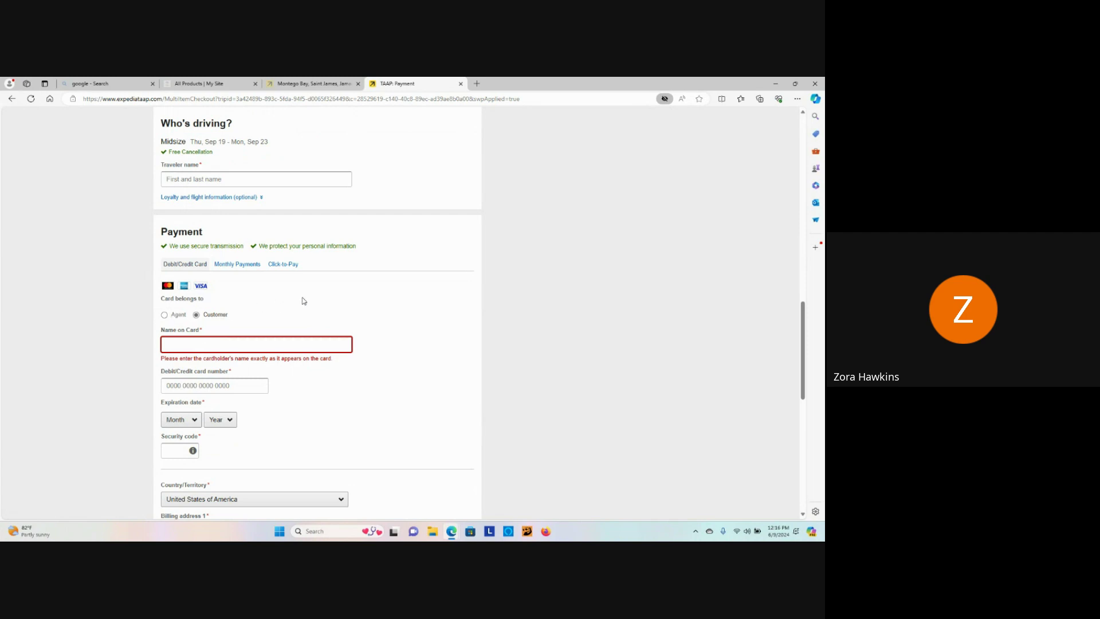
pyautogui.scroll(-1, 332, 315)
pyautogui.scroll(-1, 338, 323)
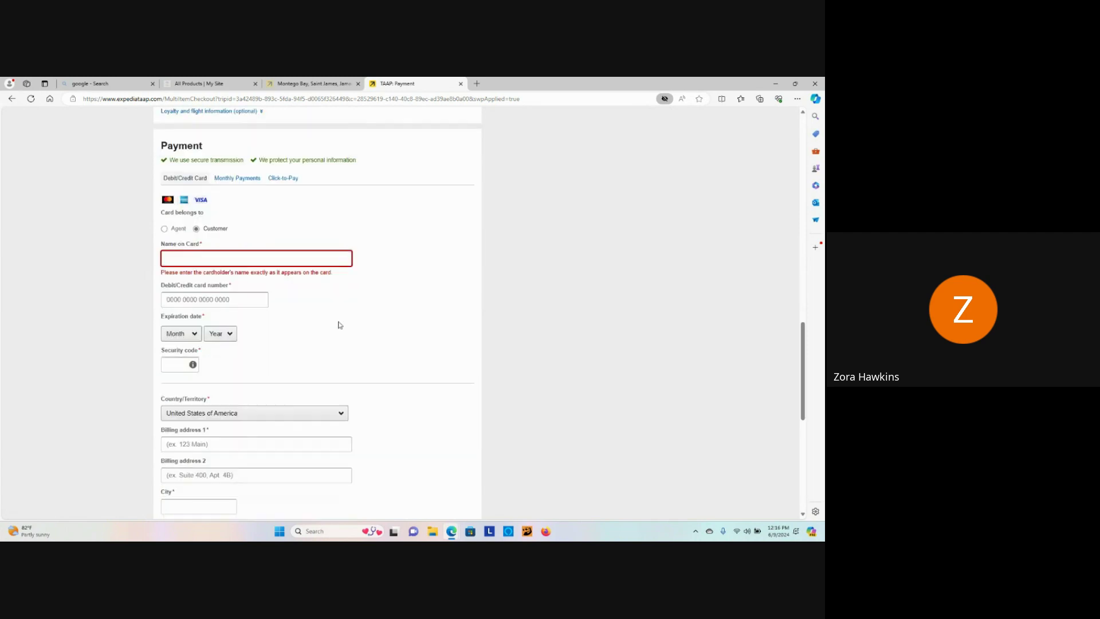
pyautogui.scroll(-1, 340, 324)
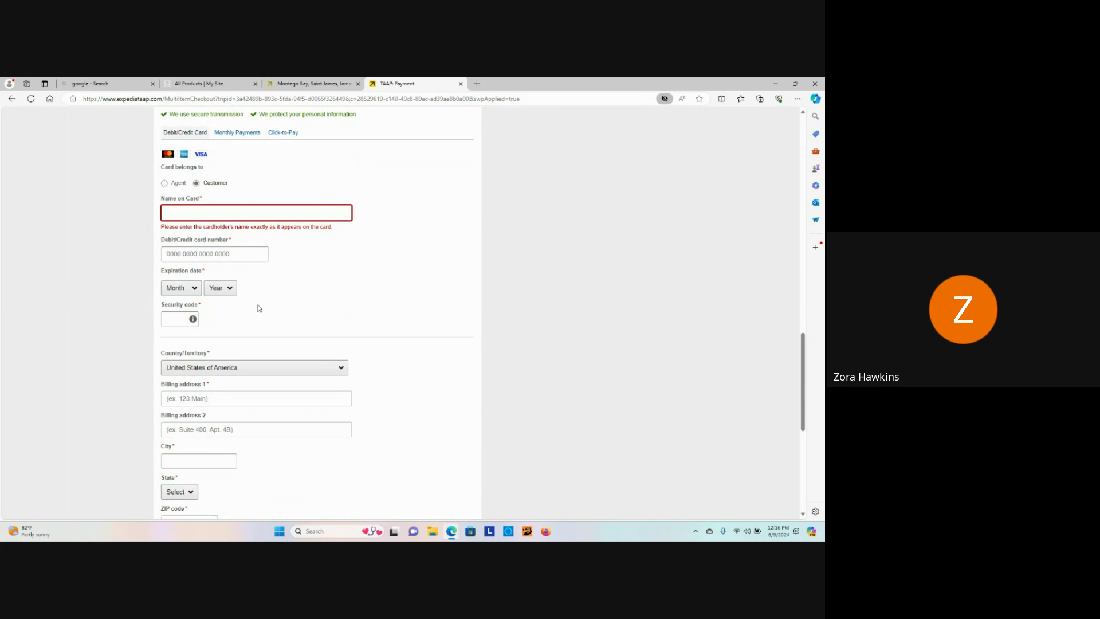
pyautogui.scroll(-7, 259, 308)
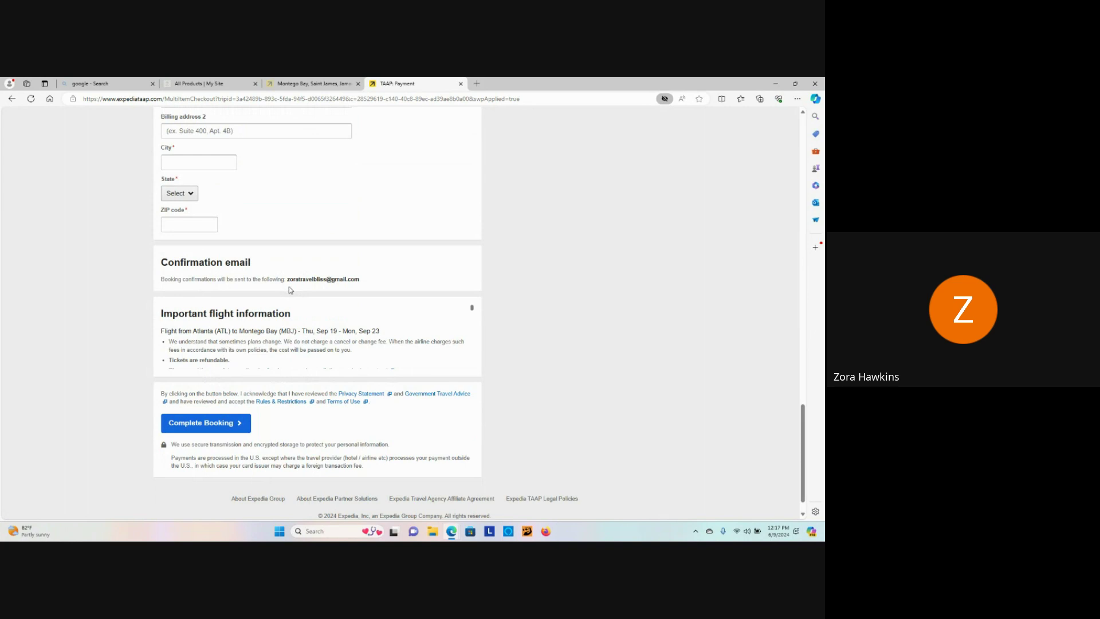
# - Read through the important flight, hotel and rental car rules listed above the booking confirmation
pyautogui.scroll(-1, 370, 295)
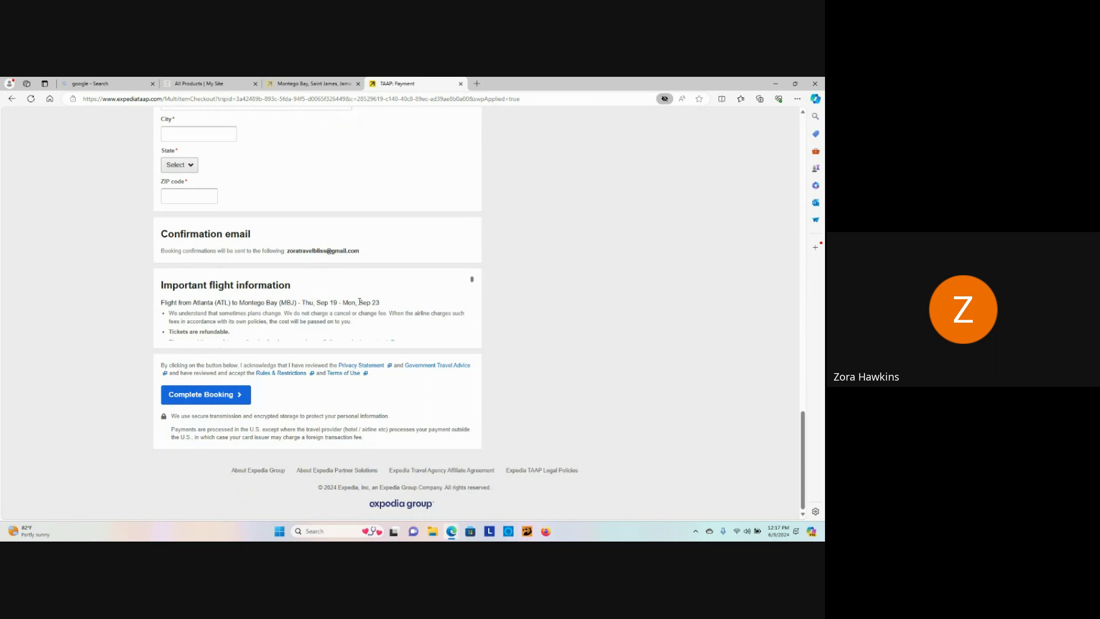
pyautogui.scroll(-2, 410, 282)
pyautogui.scroll(2, 302, 296)
pyautogui.scroll(-2, 410, 305)
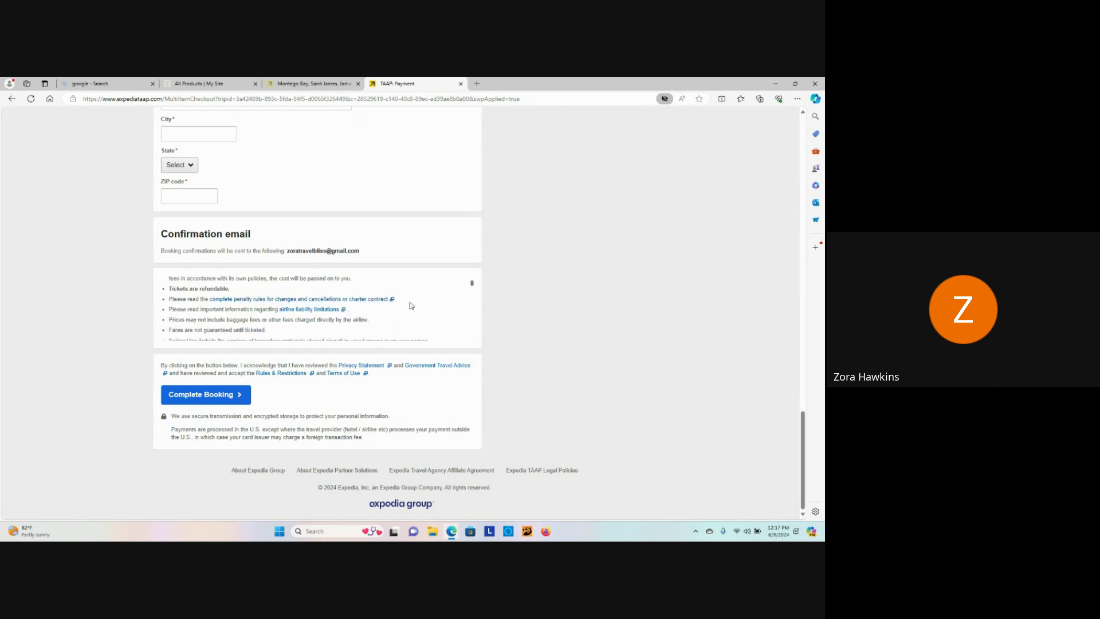
pyautogui.scroll(-5, 410, 306)
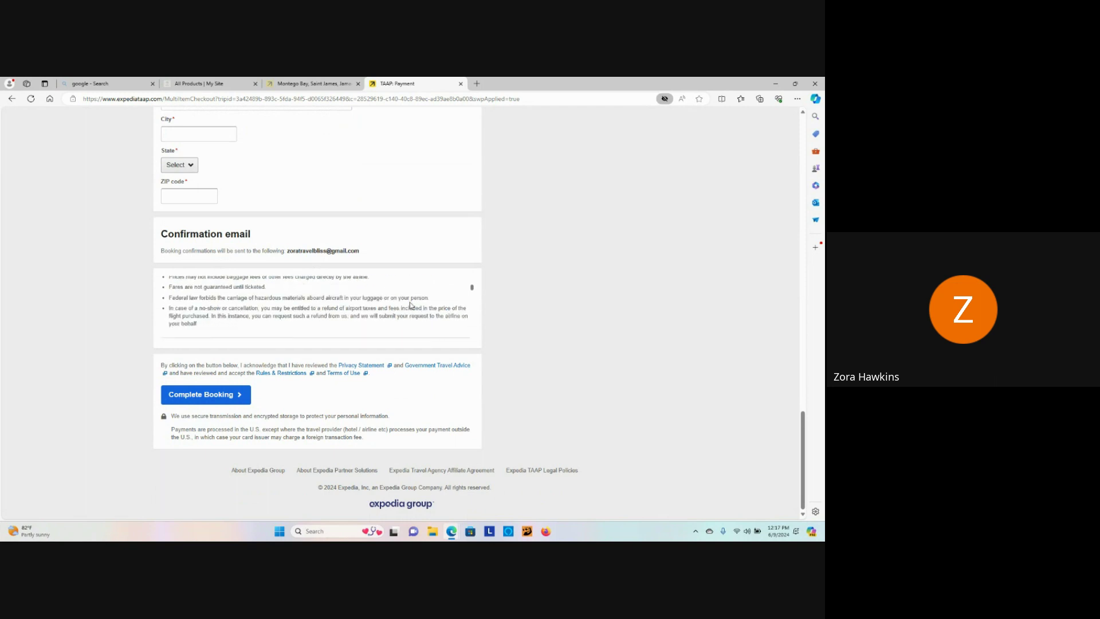
pyautogui.scroll(1, 410, 305)
pyautogui.scroll(-1, 410, 305)
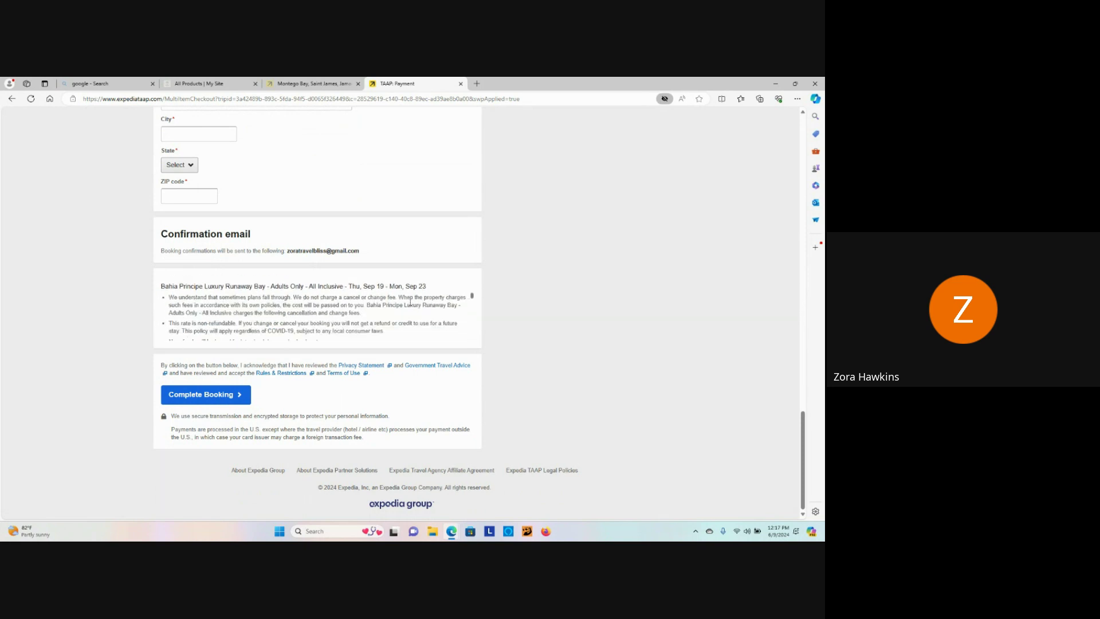
pyautogui.scroll(-1, 435, 314)
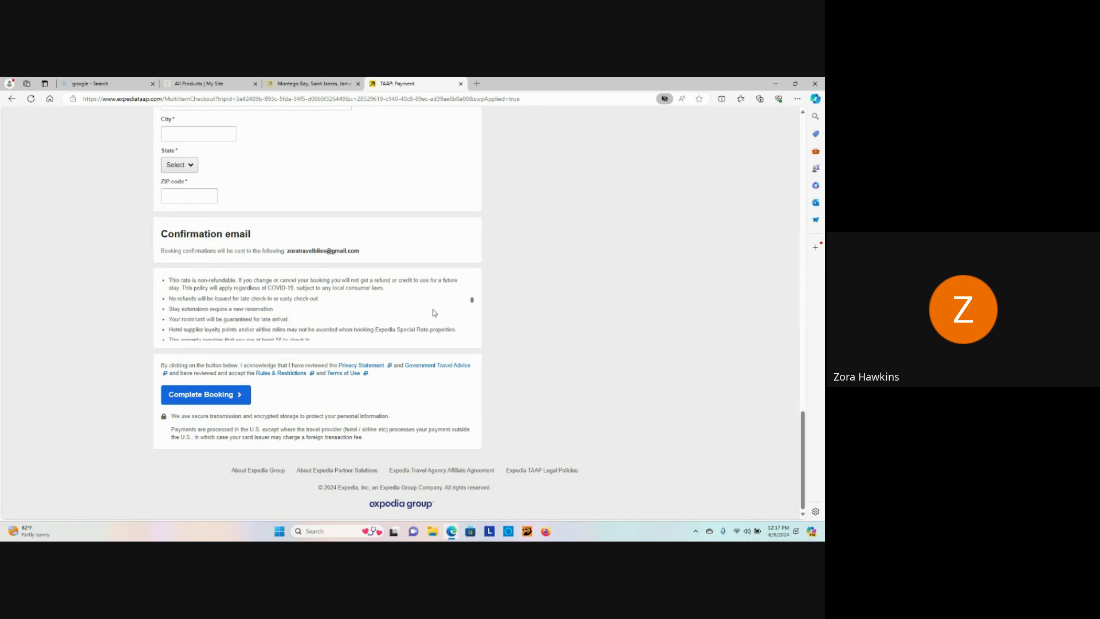
pyautogui.scroll(-3, 434, 312)
pyautogui.scroll(-2, 434, 312)
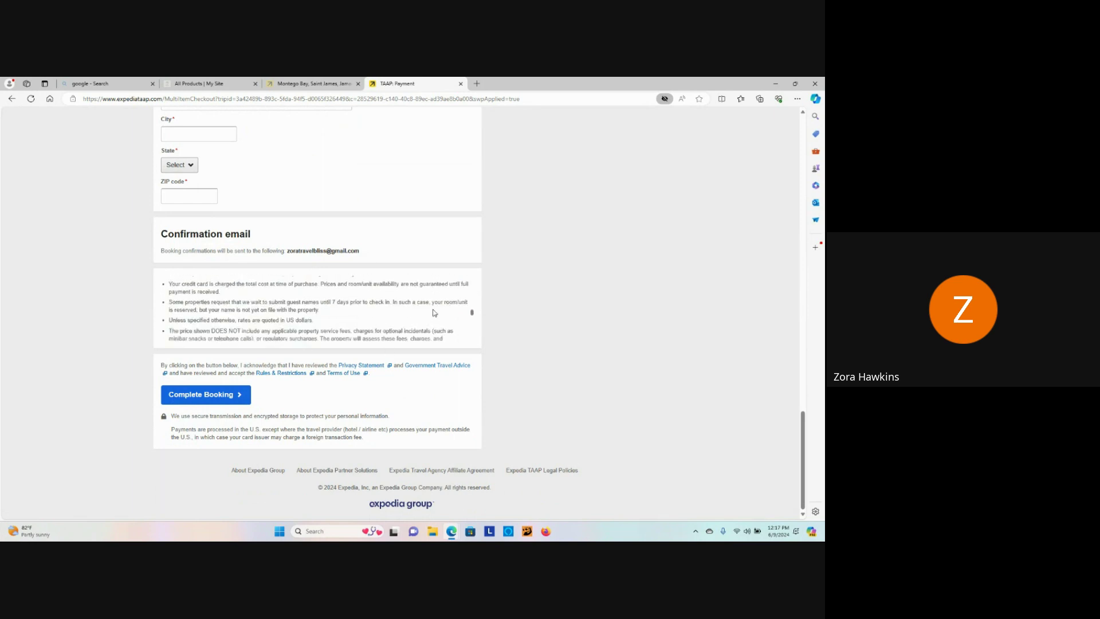
pyautogui.scroll(-3, 434, 312)
pyautogui.scroll(-8, 434, 312)
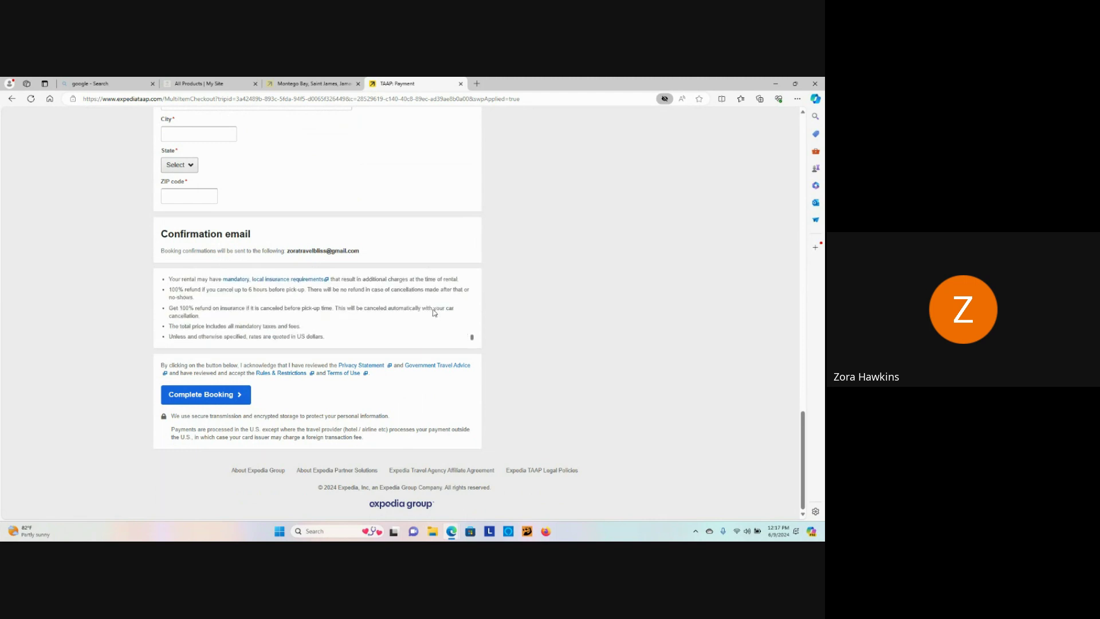
# - Expand the roundtrip flight, Bahia Principe Luxury Runaway Bay and Midsize car details in the trip summary
pyautogui.scroll(10, 630, 301)
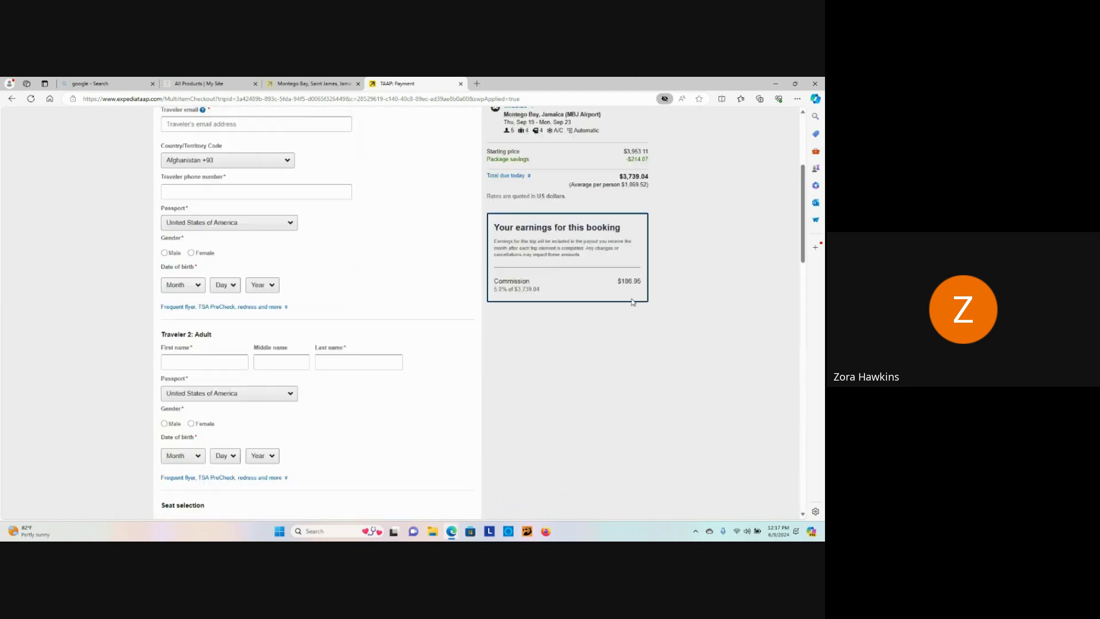
pyautogui.scroll(3, 631, 302)
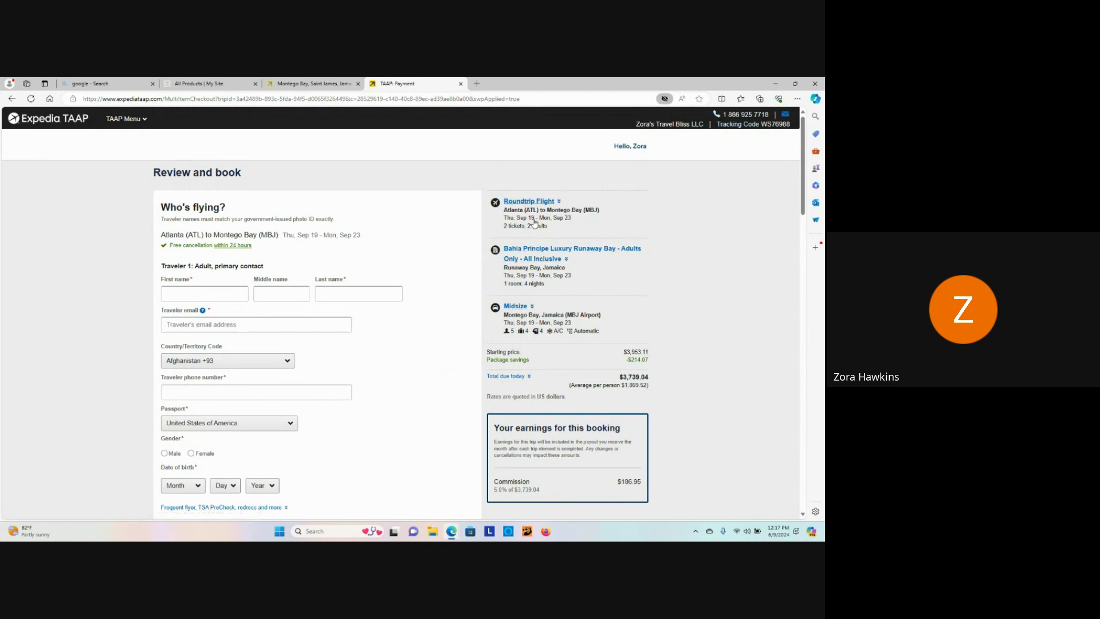
pyautogui.click(558, 202)
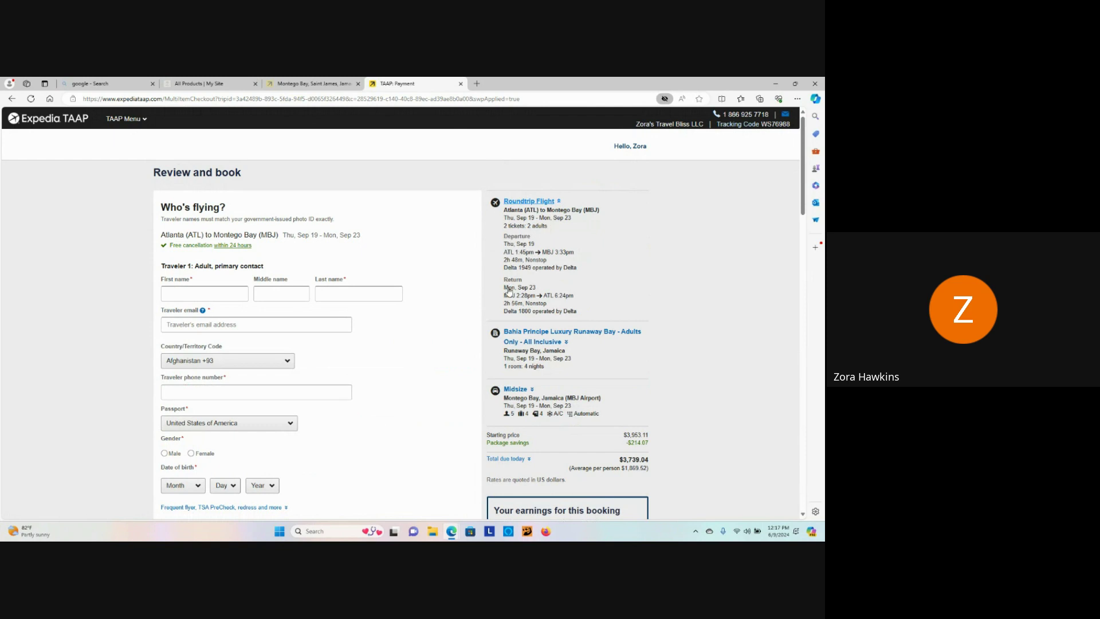
pyautogui.scroll(-2, 627, 310)
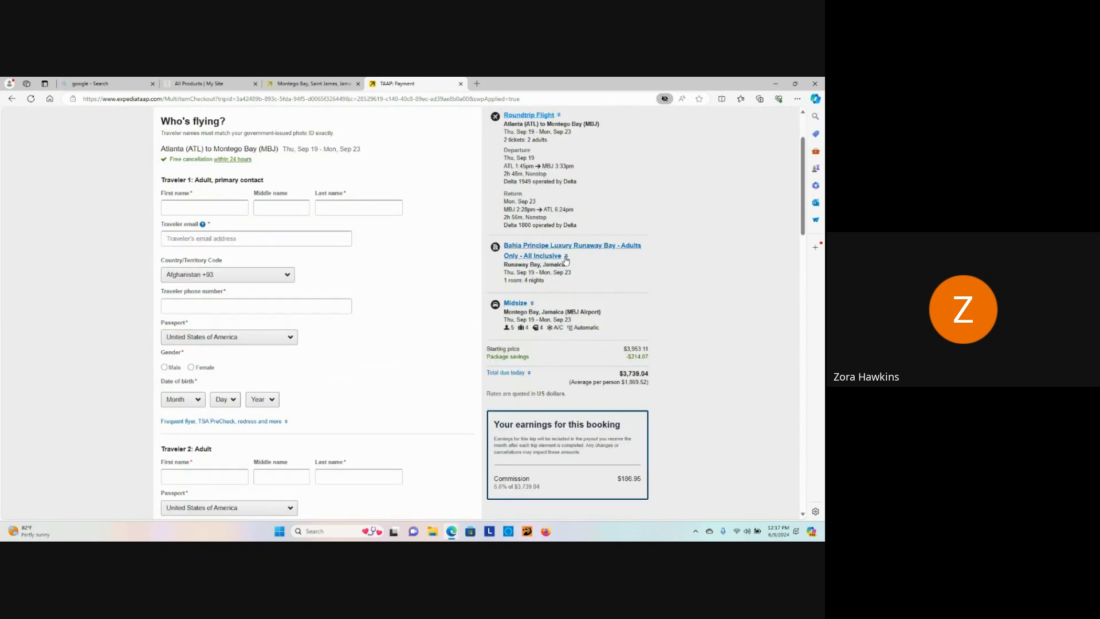
pyautogui.click(564, 257)
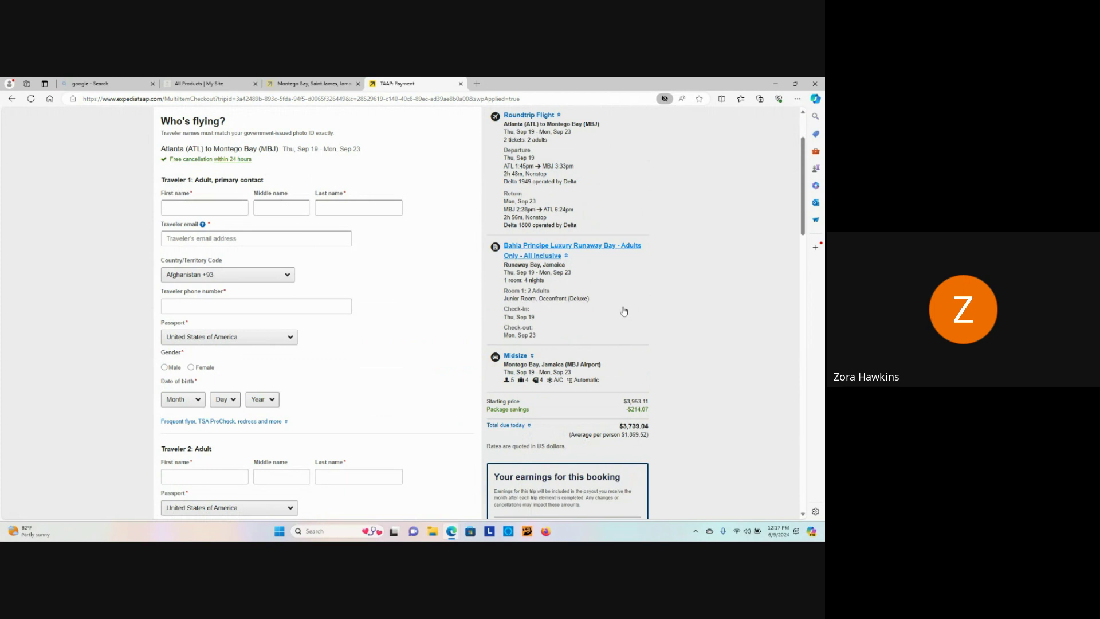
pyautogui.scroll(-2, 622, 311)
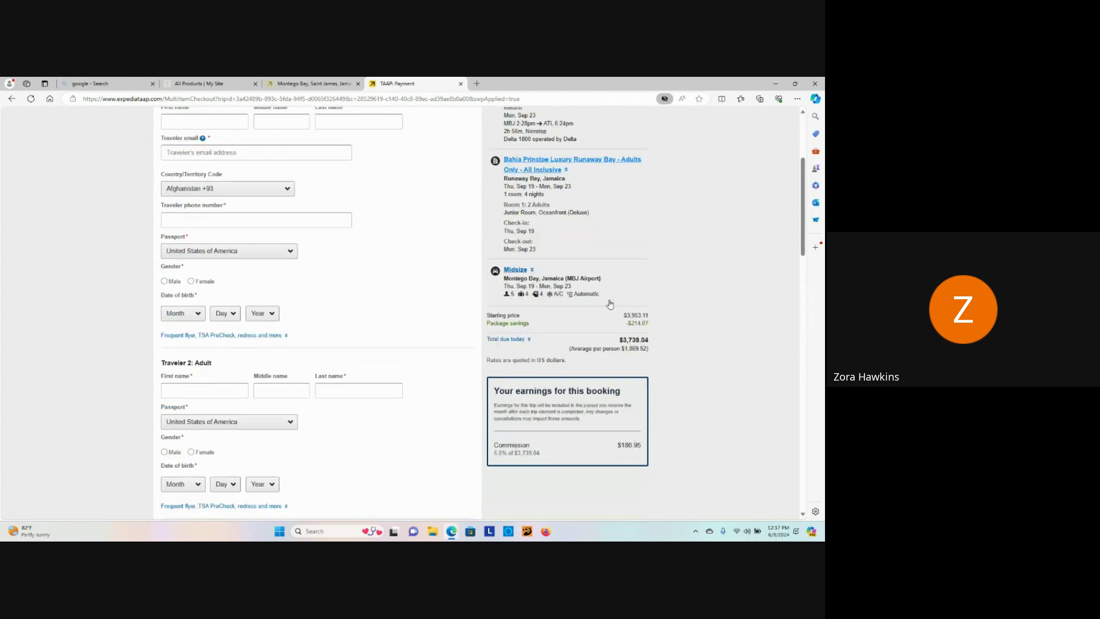
pyautogui.click(531, 271)
pyautogui.scroll(-2, 611, 263)
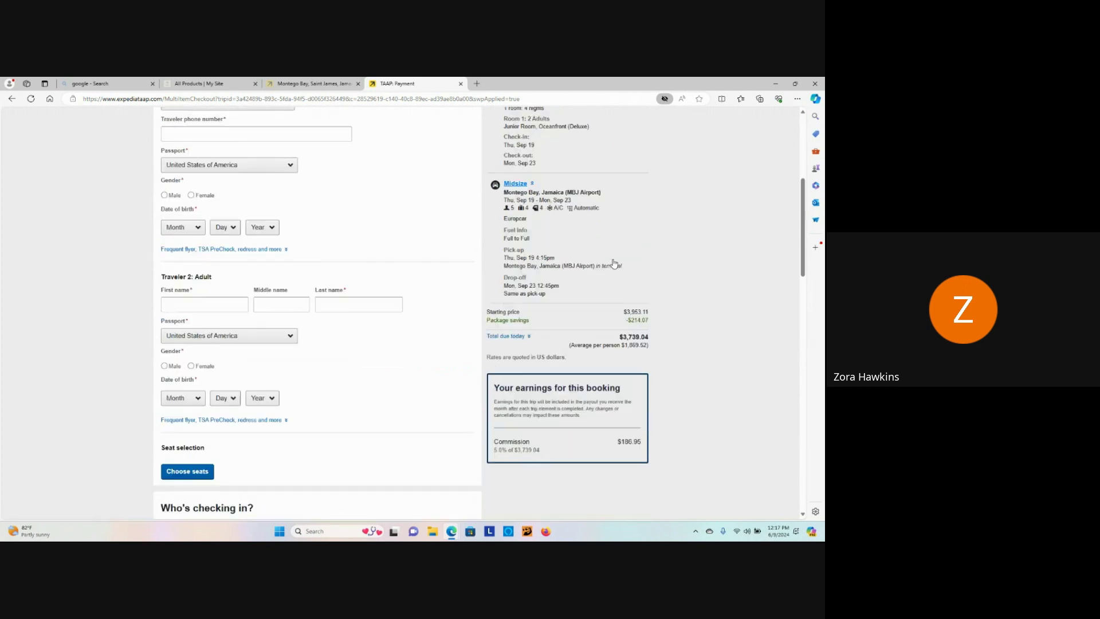
# - Examine the package total and the agent commission under the booking earnings, and look over the rest of the page
pyautogui.scroll(-1, 507, 295)
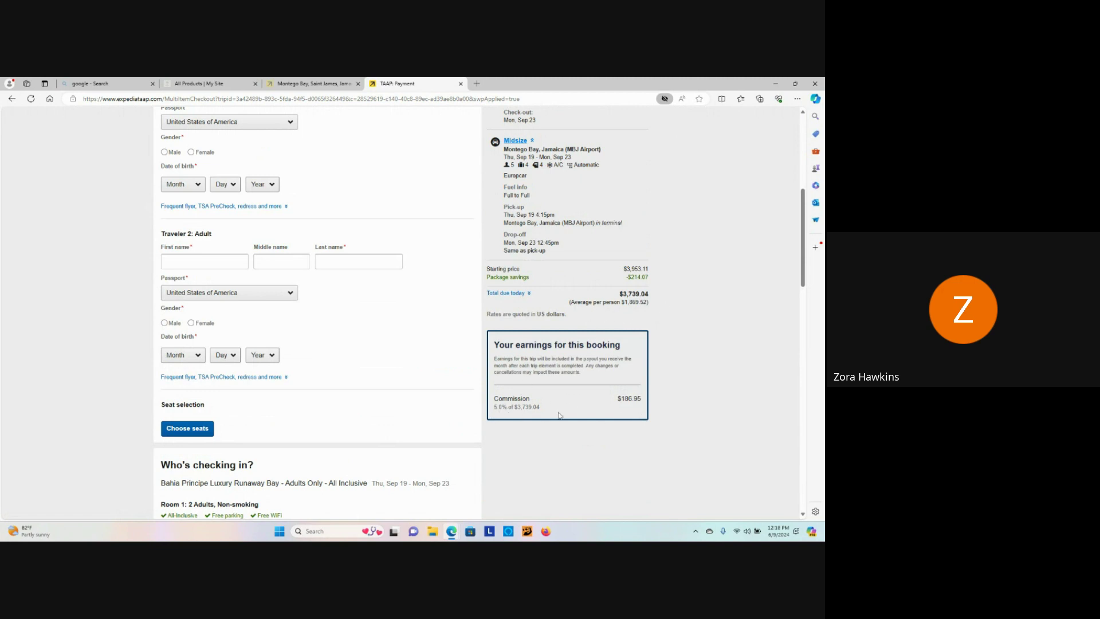
pyautogui.moveTo(495, 404); pyautogui.dragTo(650, 405)
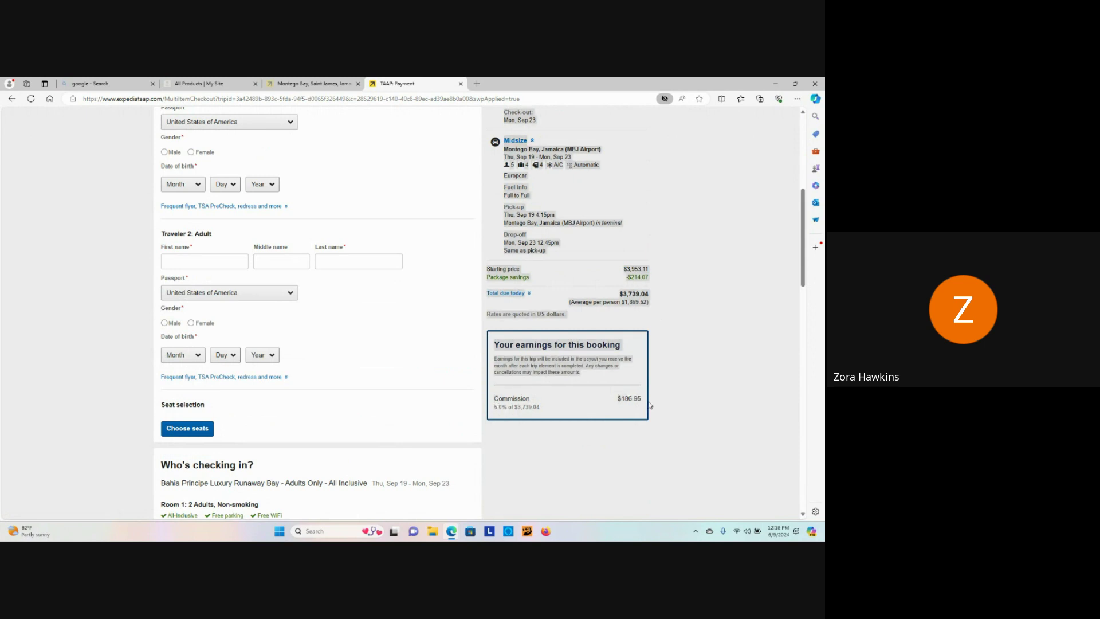
pyautogui.click(650, 405)
pyautogui.scroll(-3, 703, 390)
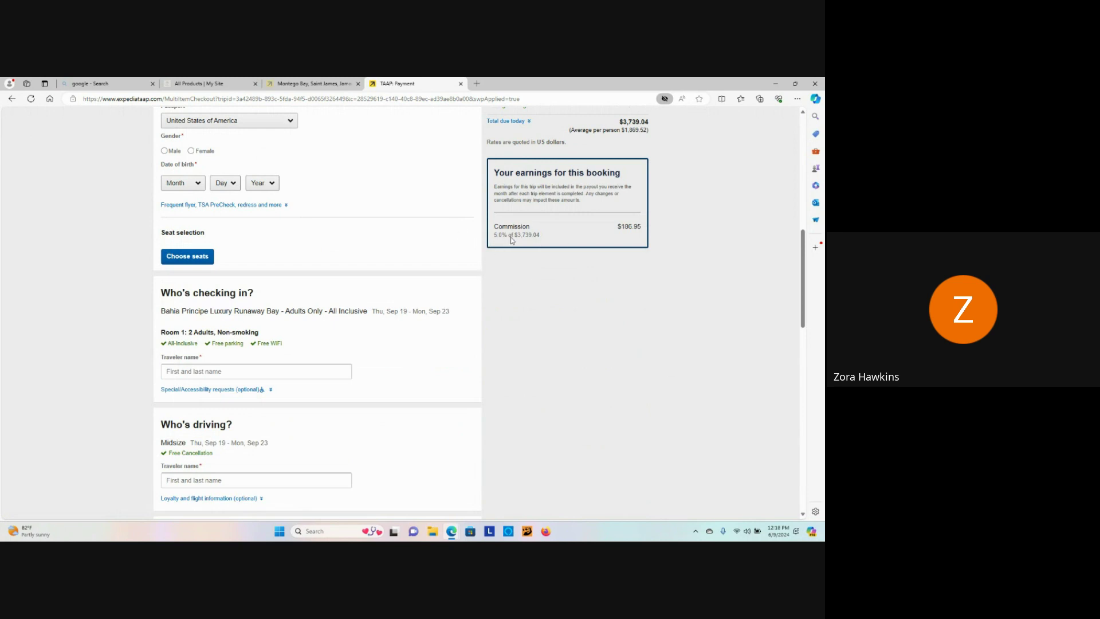
pyautogui.scroll(2, 518, 272)
pyautogui.scroll(-1, 521, 280)
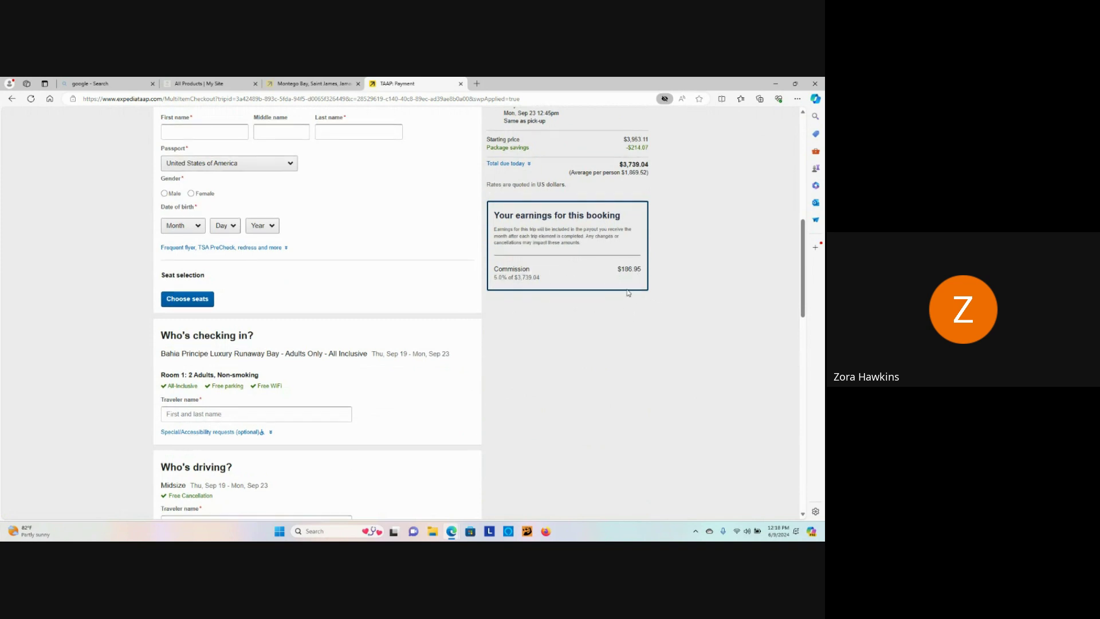
pyautogui.scroll(-8, 626, 298)
pyautogui.scroll(10, 626, 300)
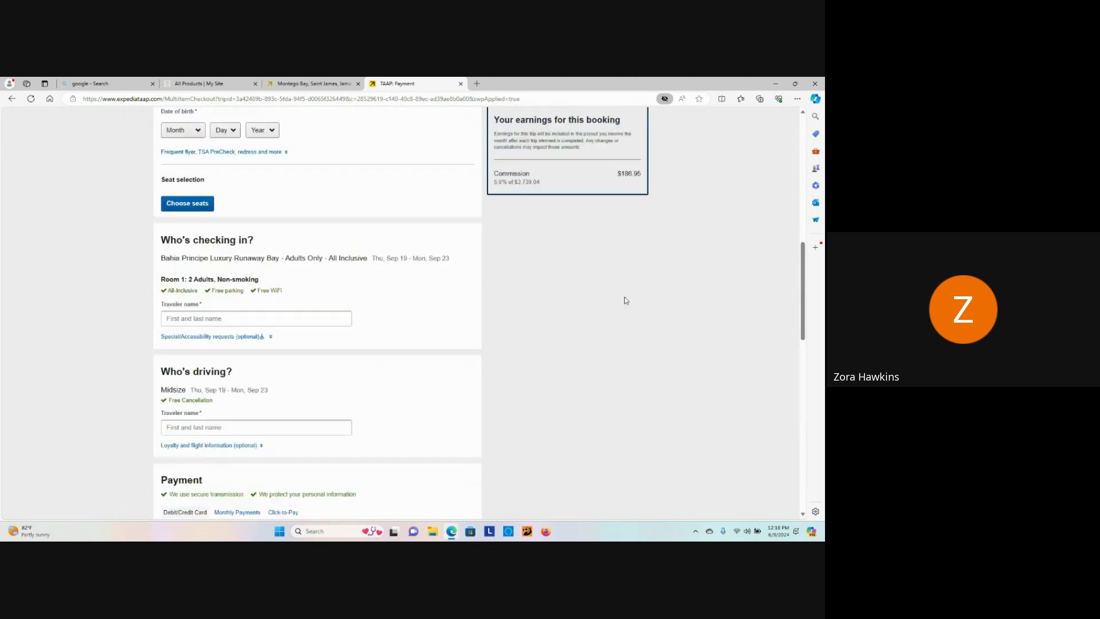